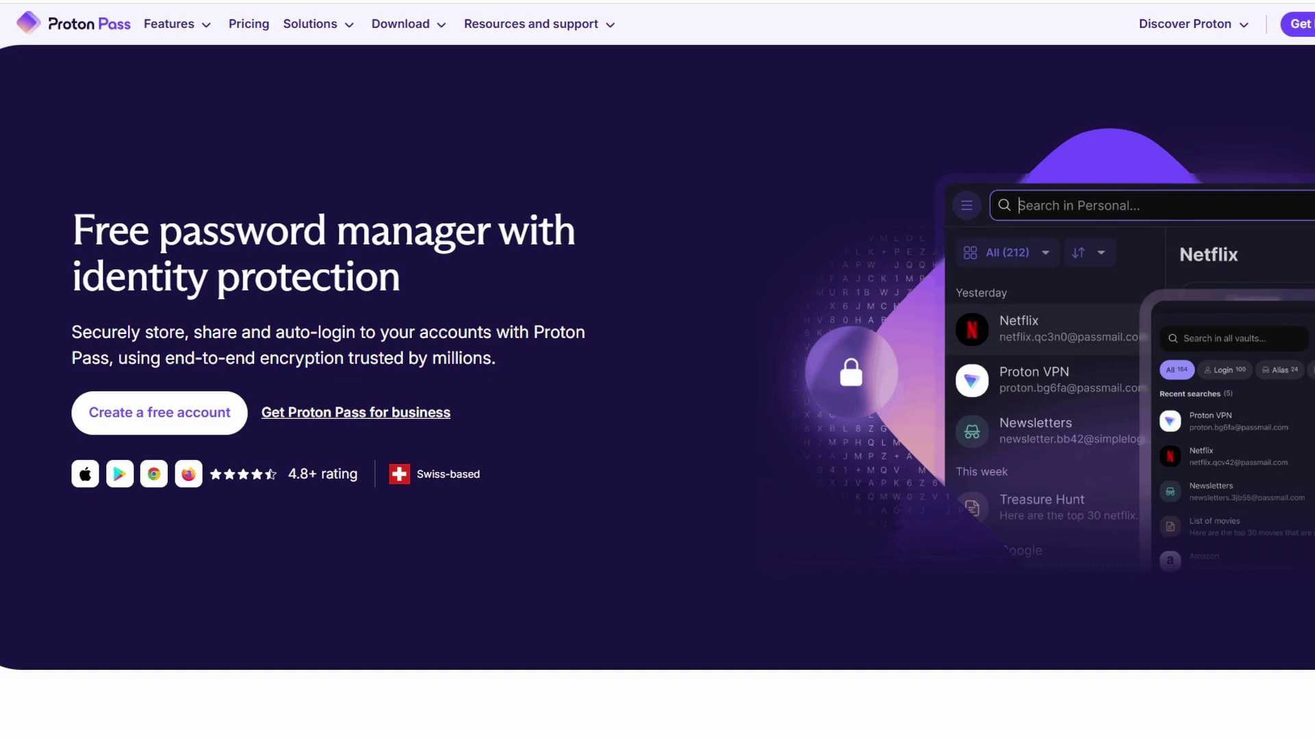
- Scroll the homepage past the 'Featured in' logos to the 'Stay secure' encryption, open-source and cross-platform cards
{"action": "scroll", "coordinate": [658, 370], "scroll_direction": "down", "scroll_amount": 1}
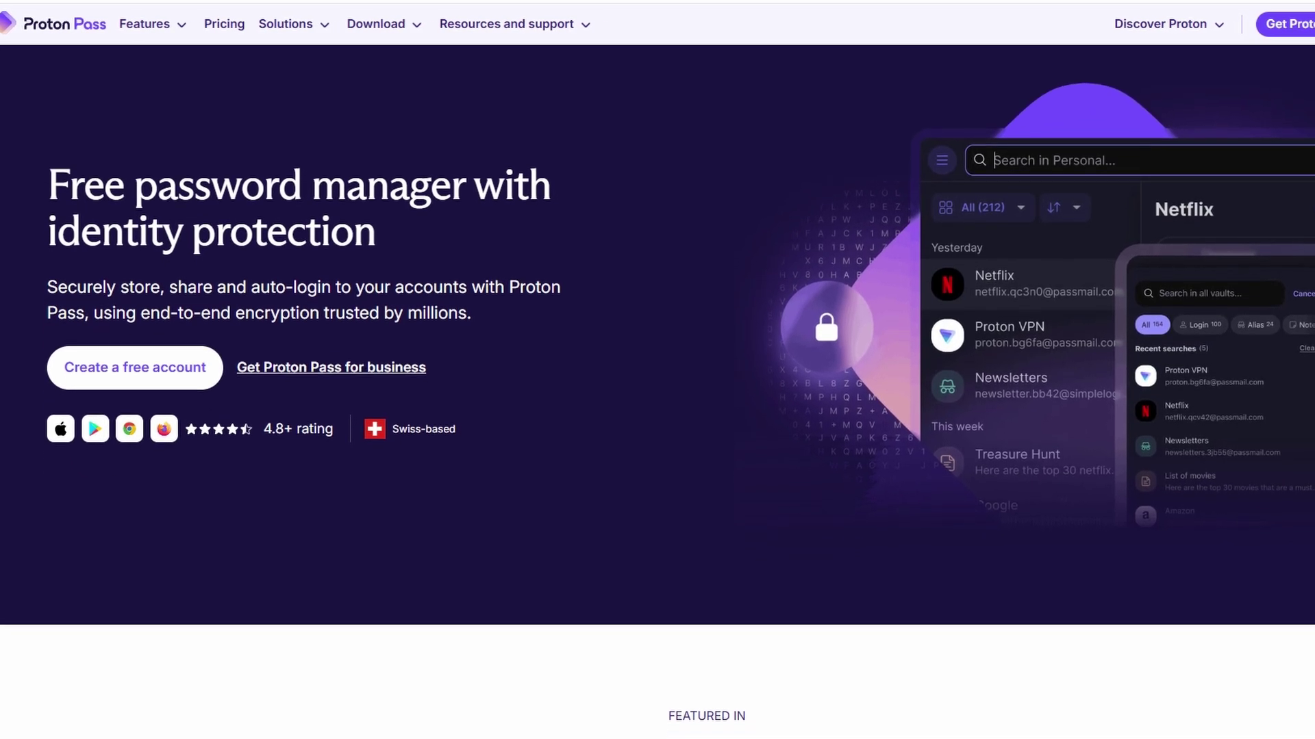
{"action": "scroll", "coordinate": [657, 370], "scroll_direction": "down", "scroll_amount": 1}
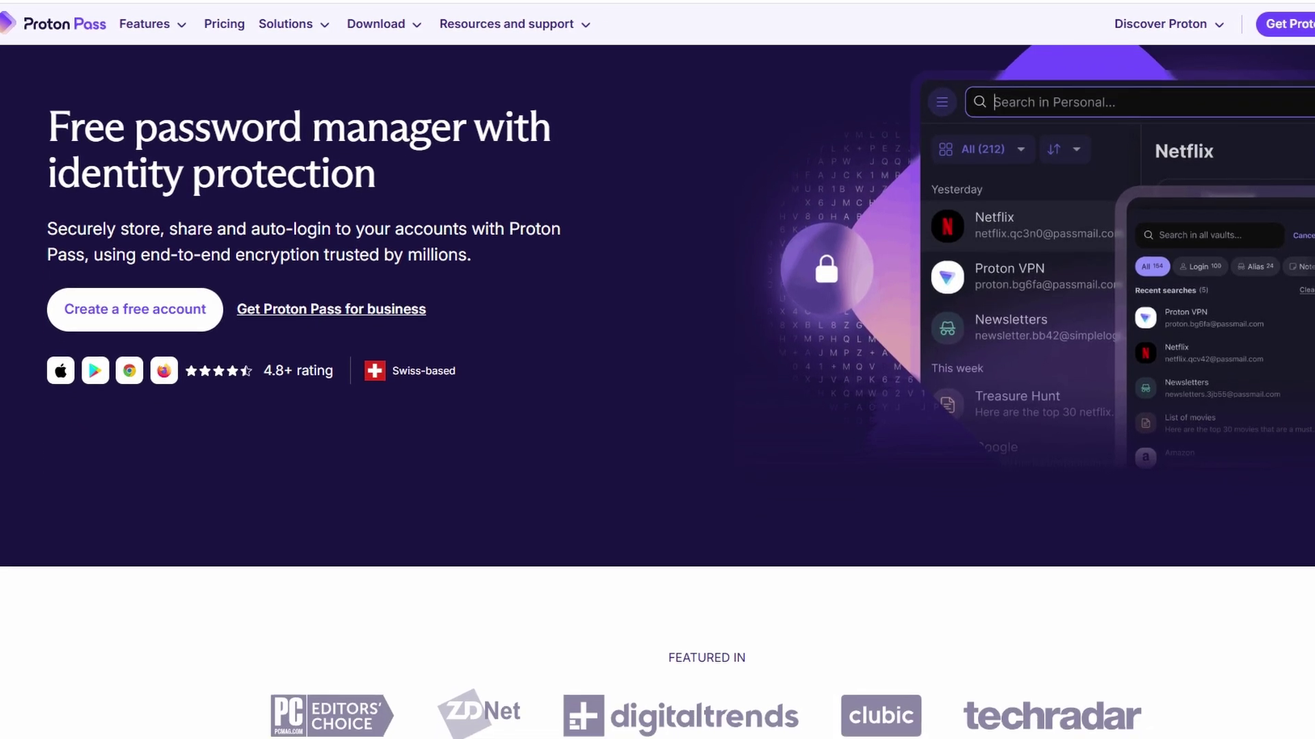
{"action": "scroll", "coordinate": [657, 370], "scroll_direction": "down", "scroll_amount": 1}
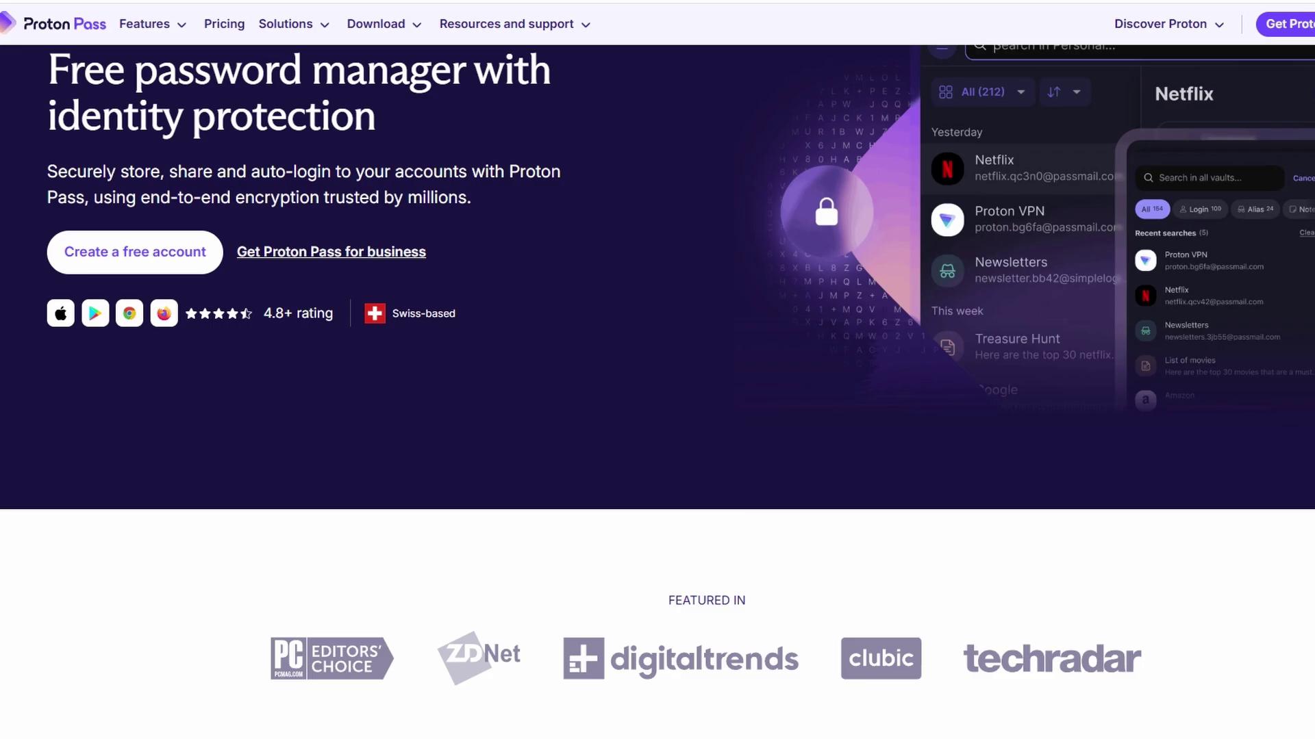
{"action": "scroll", "coordinate": [658, 370], "scroll_direction": "down", "scroll_amount": 1}
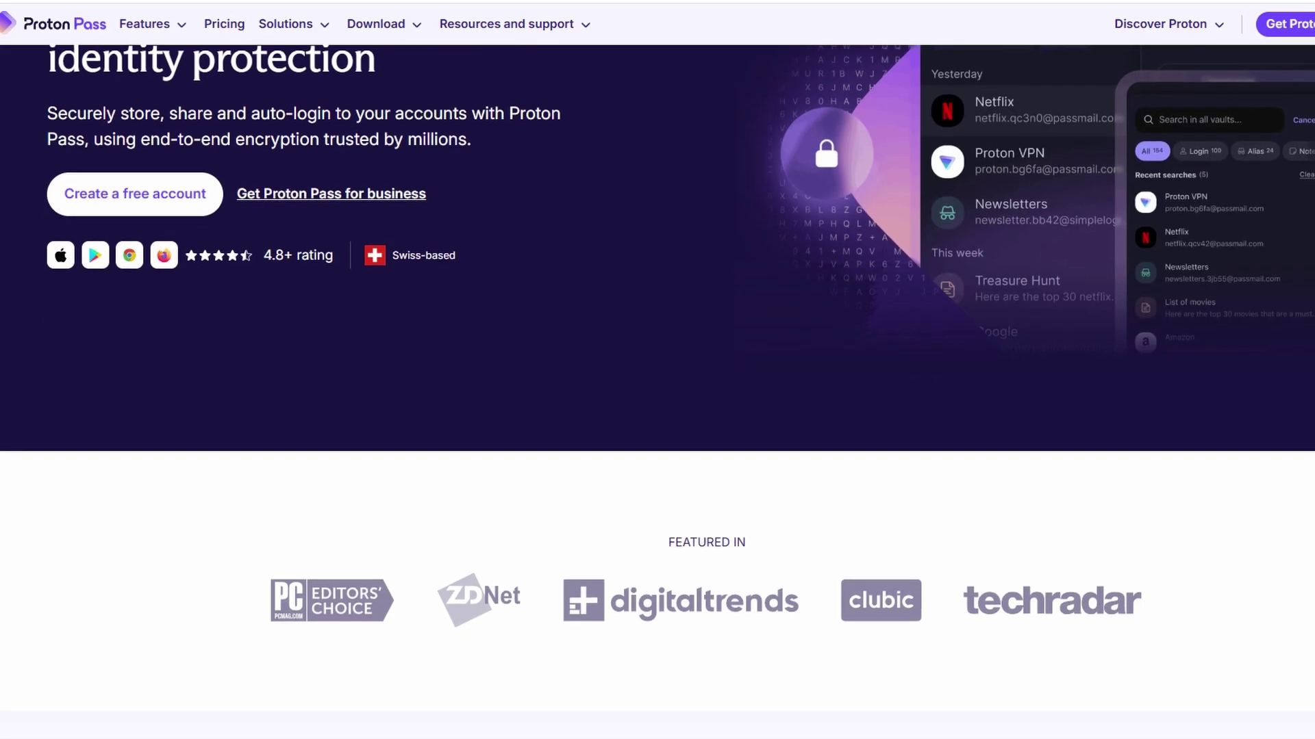
{"action": "scroll", "coordinate": [657, 370], "scroll_direction": "down", "scroll_amount": 1}
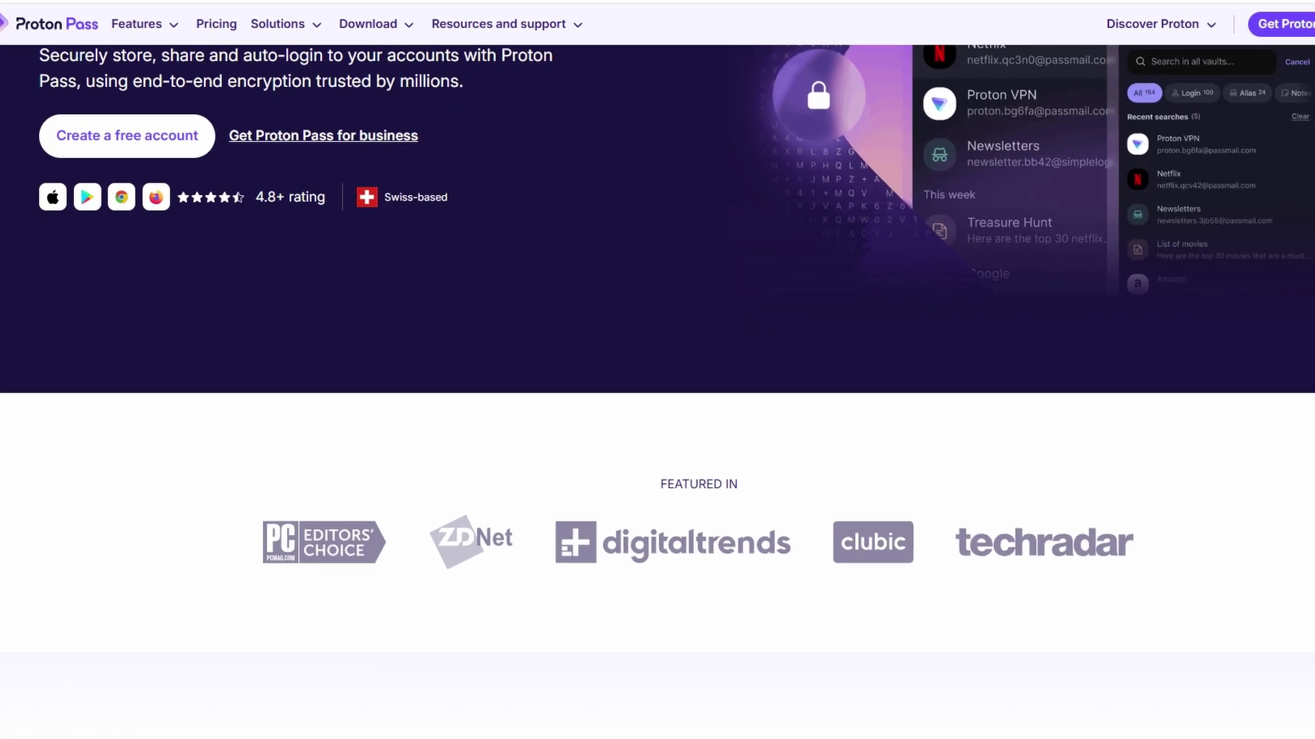
{"action": "scroll", "coordinate": [657, 369], "scroll_direction": "down", "scroll_amount": 1}
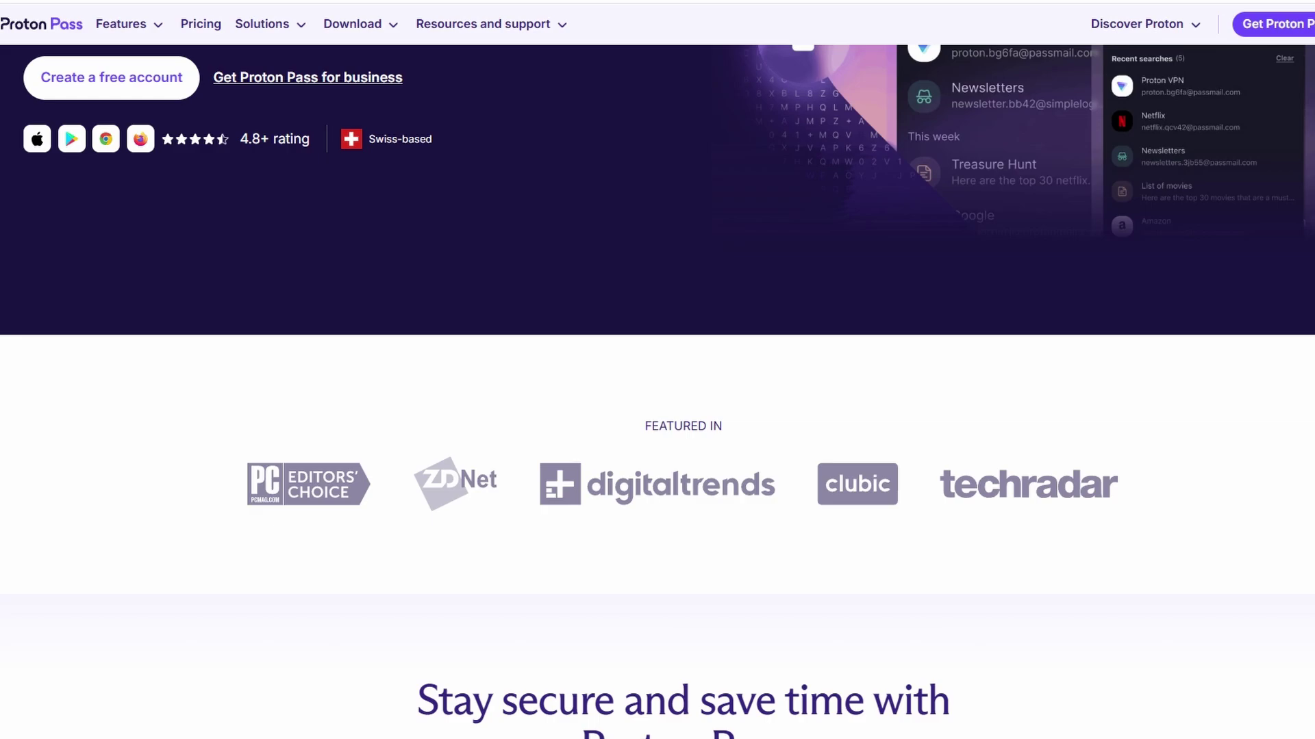
{"action": "scroll", "coordinate": [657, 369], "scroll_direction": "down", "scroll_amount": 1}
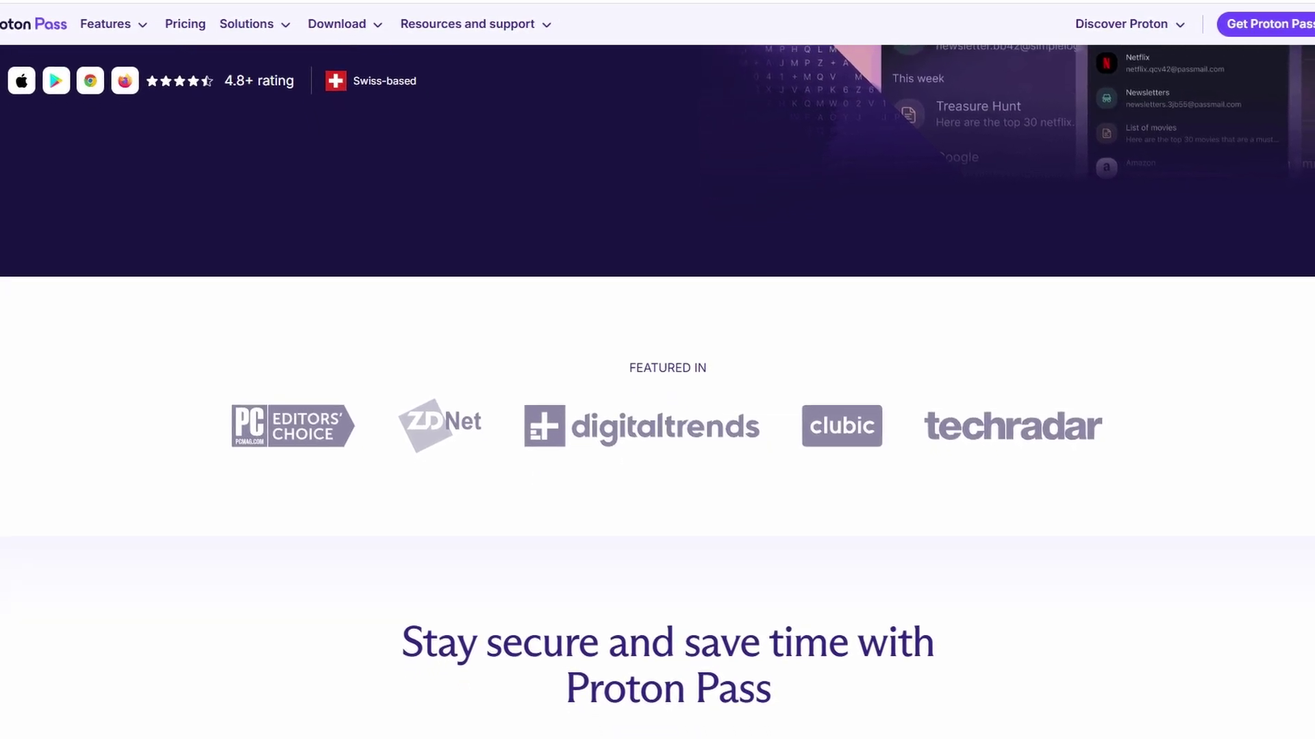
{"action": "scroll", "coordinate": [657, 370], "scroll_direction": "down", "scroll_amount": 1}
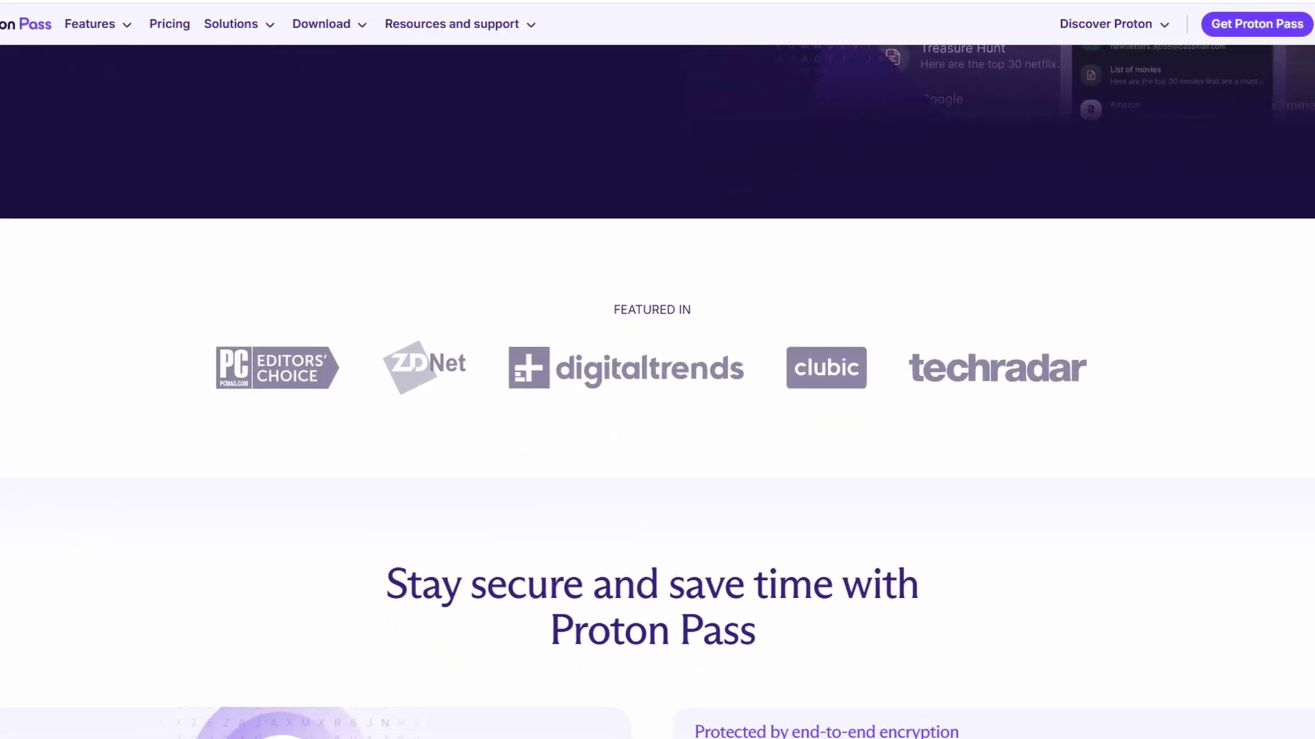
{"action": "scroll", "coordinate": [657, 369], "scroll_direction": "down", "scroll_amount": 1}
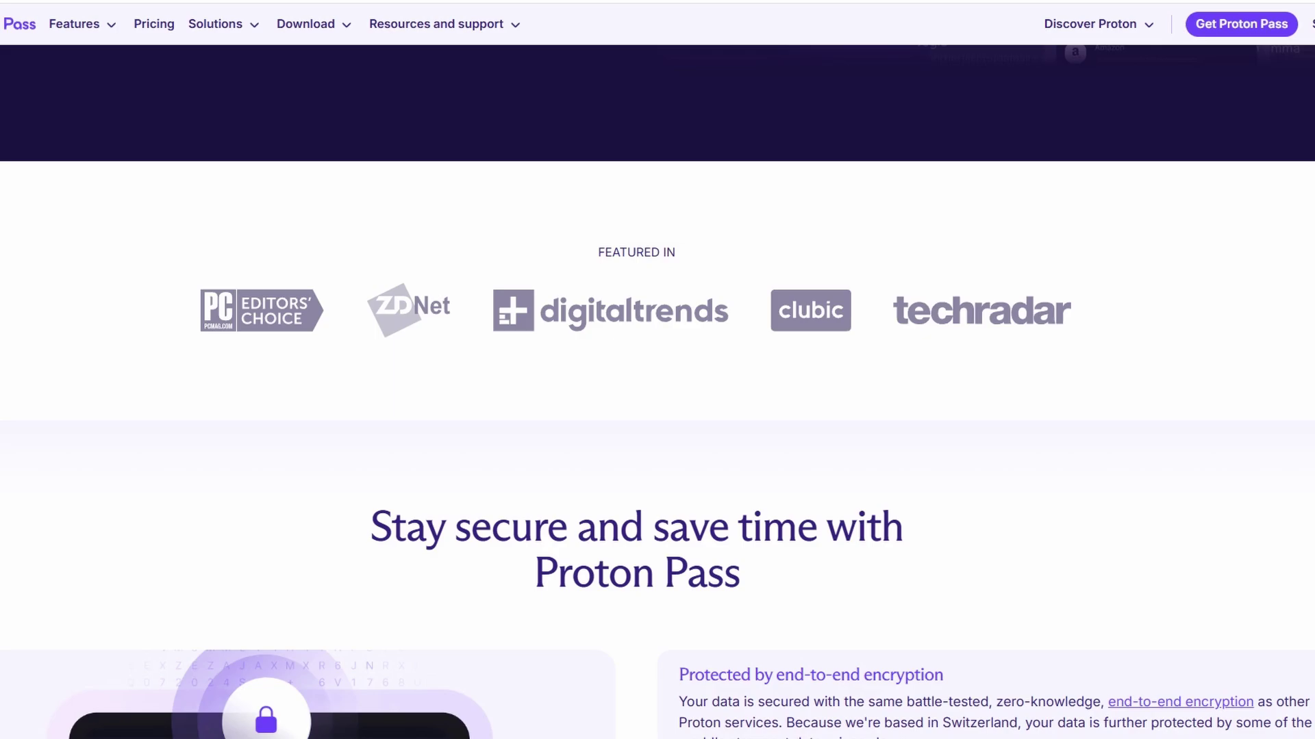
{"action": "scroll", "coordinate": [657, 370], "scroll_direction": "down", "scroll_amount": 1}
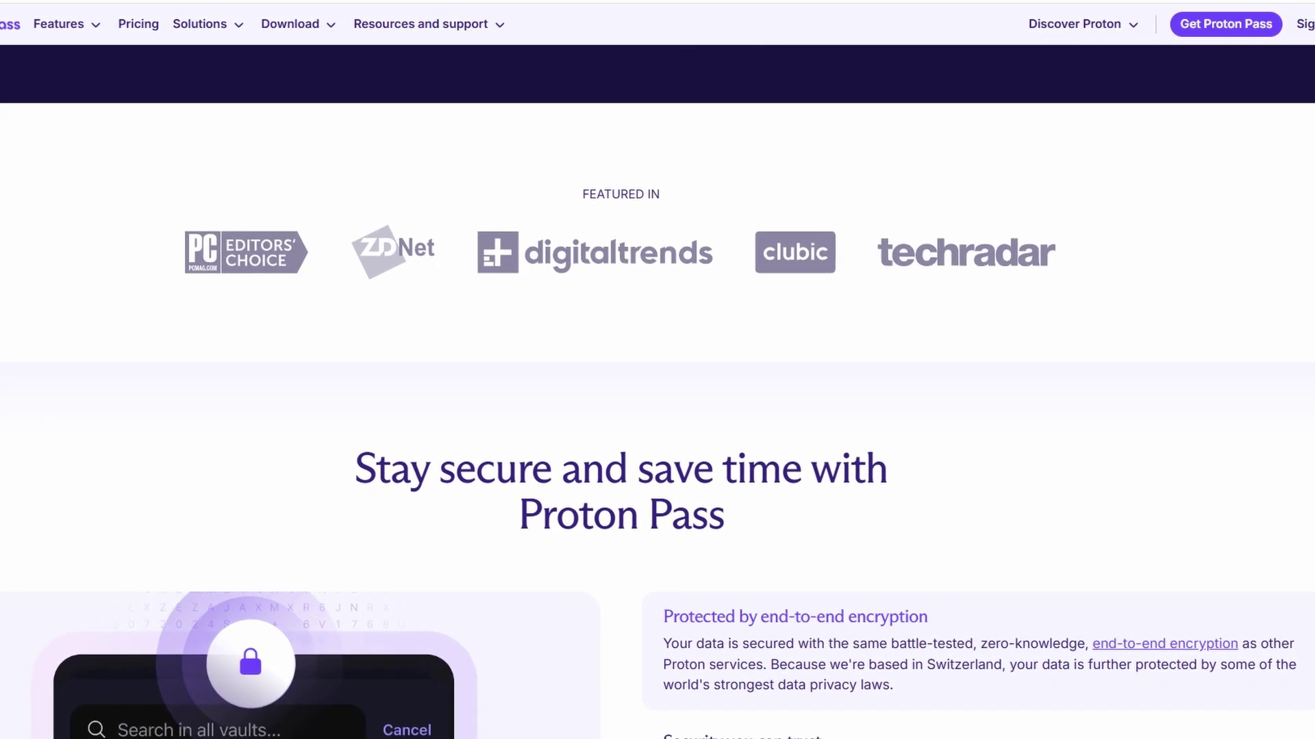
{"action": "scroll", "coordinate": [657, 370], "scroll_direction": "down", "scroll_amount": 1}
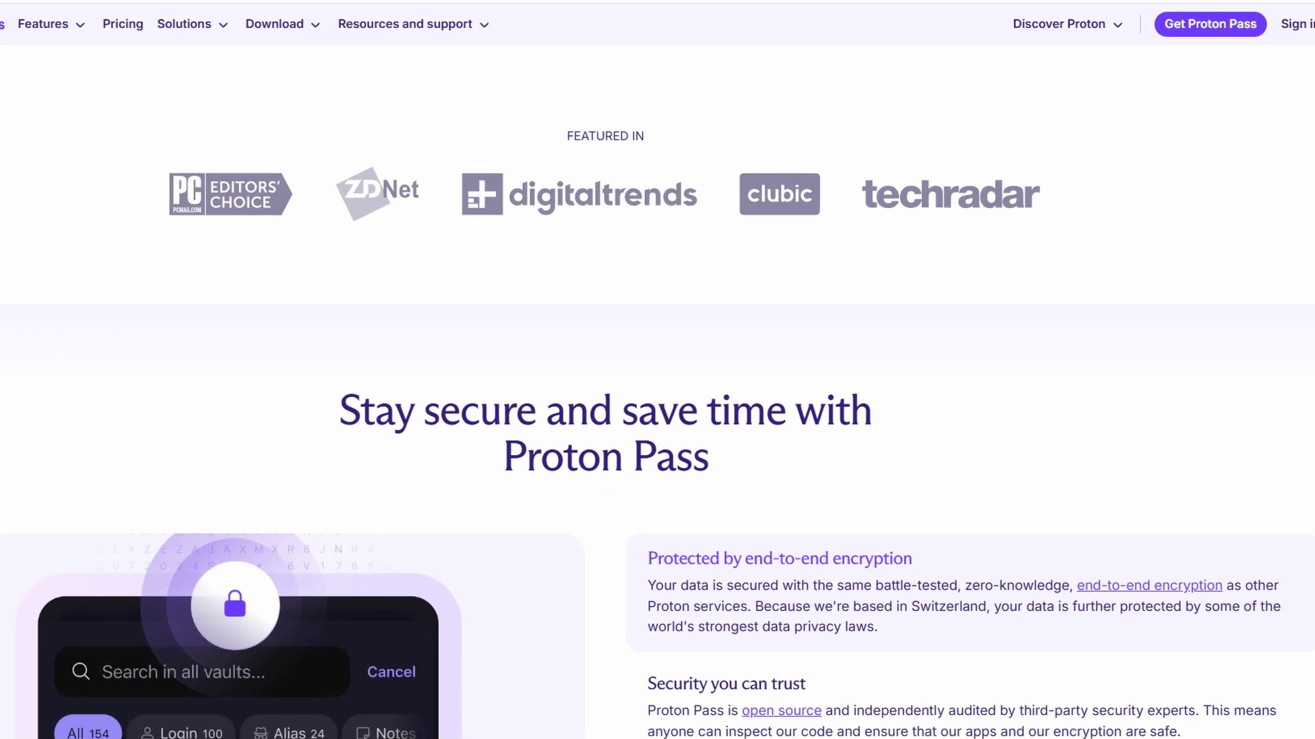
{"action": "scroll", "coordinate": [658, 369], "scroll_direction": "down", "scroll_amount": 1}
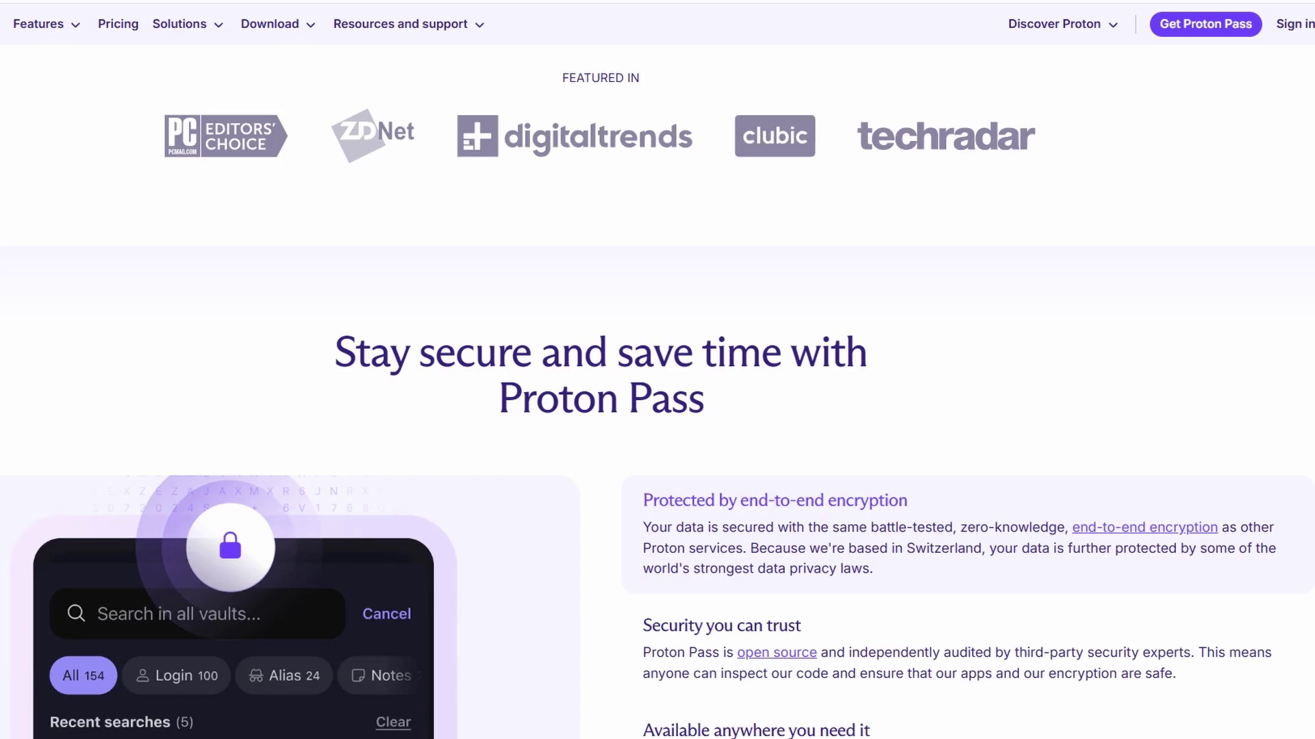
{"action": "scroll", "coordinate": [657, 370], "scroll_direction": "down", "scroll_amount": 1}
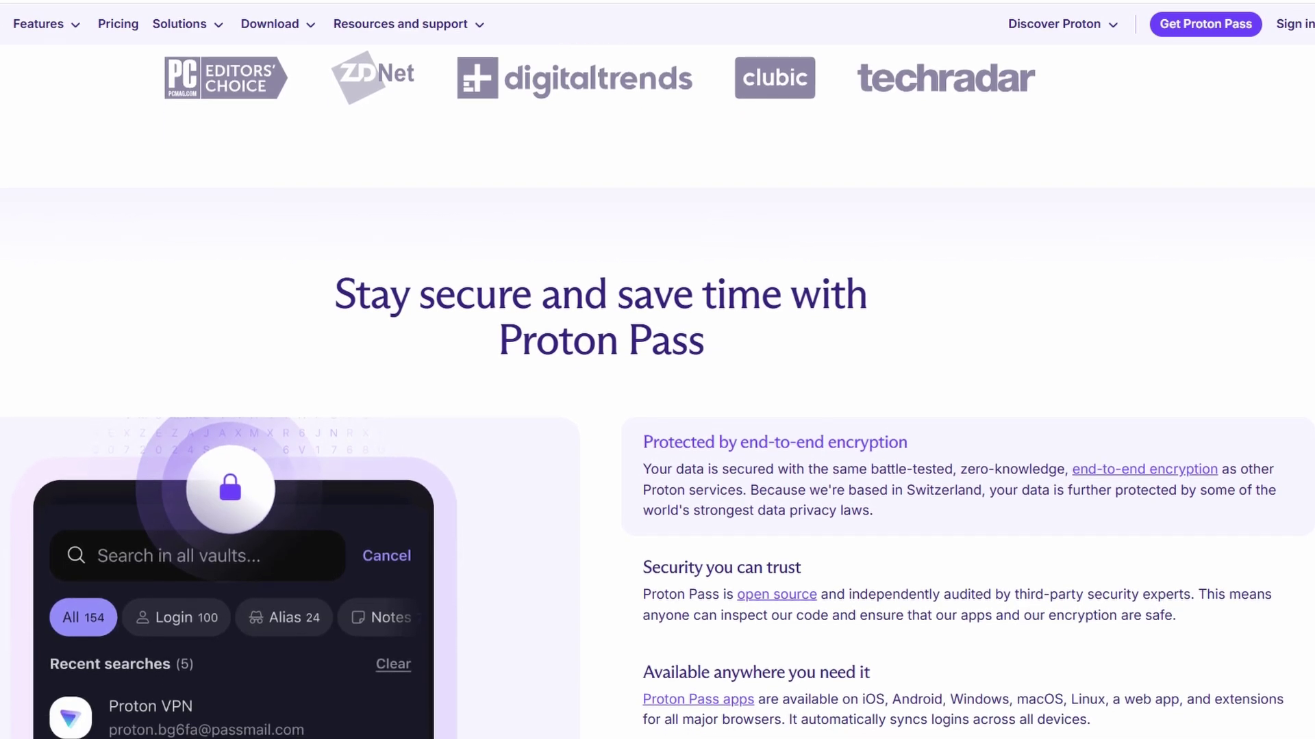
{"action": "scroll", "coordinate": [658, 370], "scroll_direction": "down", "scroll_amount": 1}
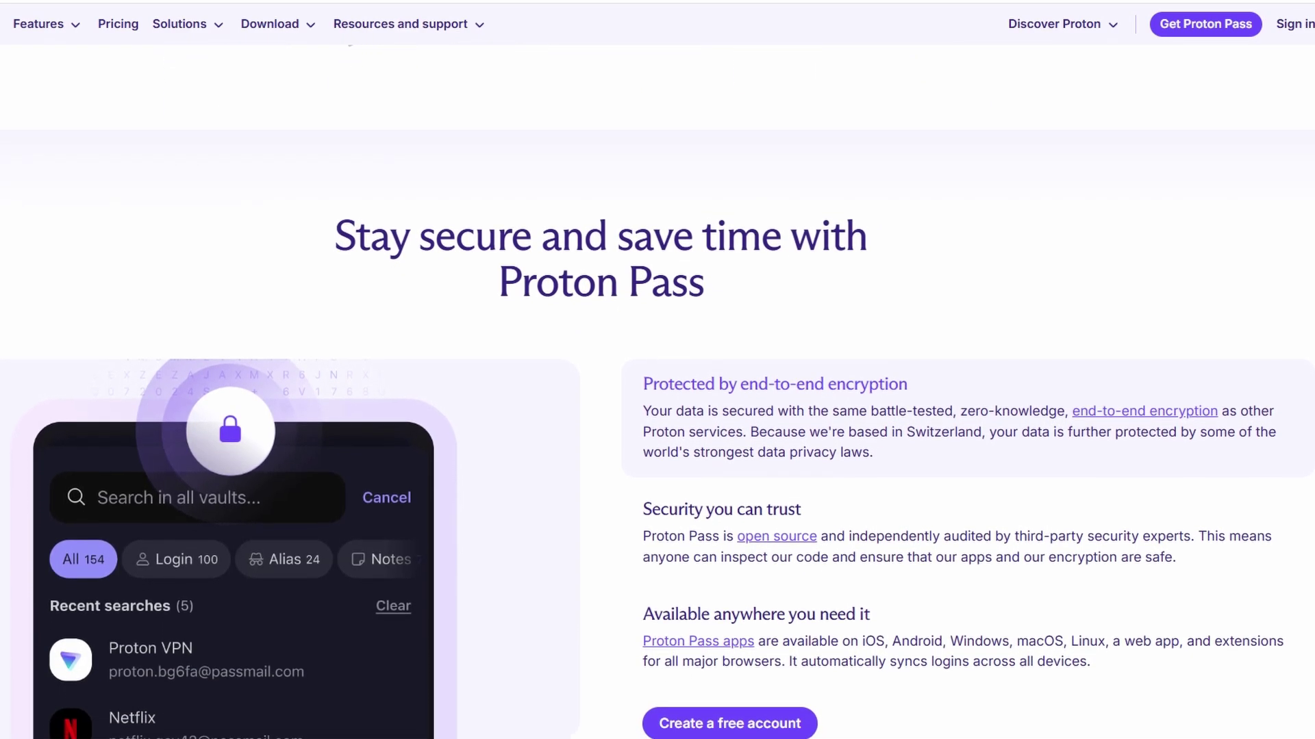
{"action": "scroll", "coordinate": [657, 370], "scroll_direction": "down", "scroll_amount": 1}
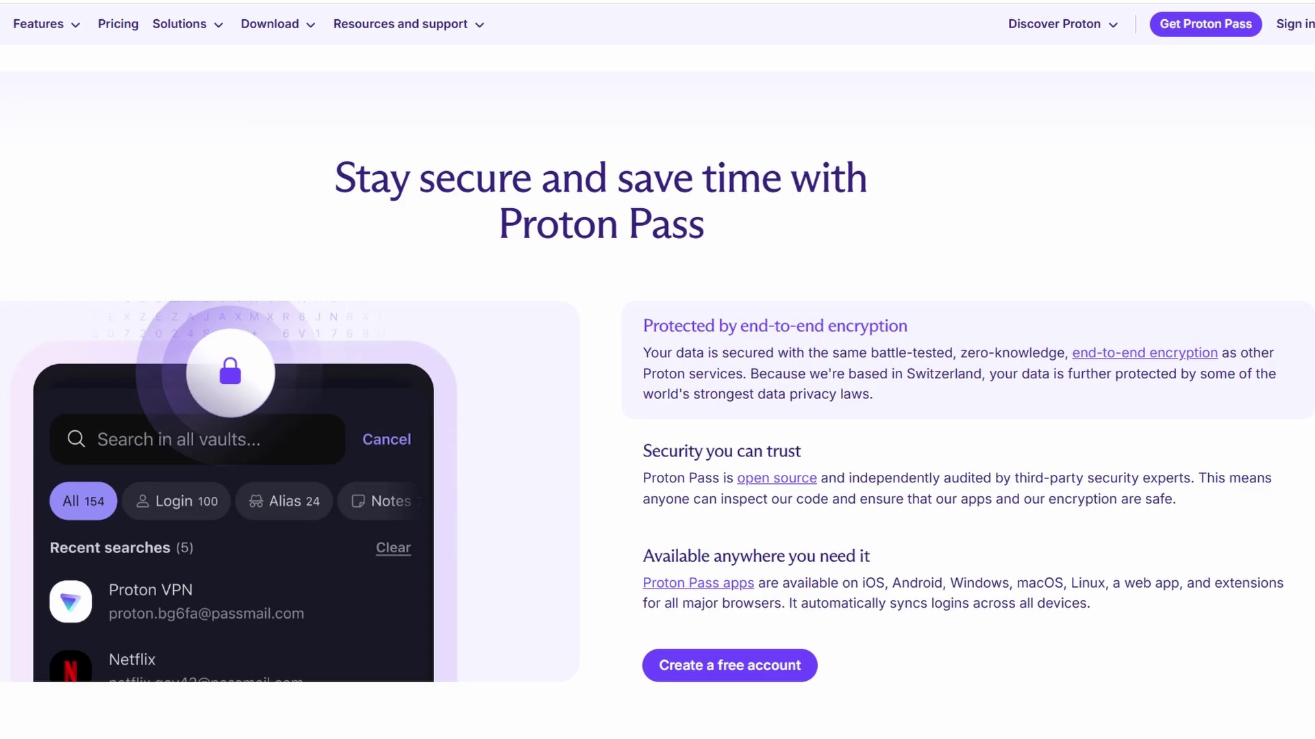
{"action": "scroll", "coordinate": [657, 370], "scroll_direction": "down", "scroll_amount": 1}
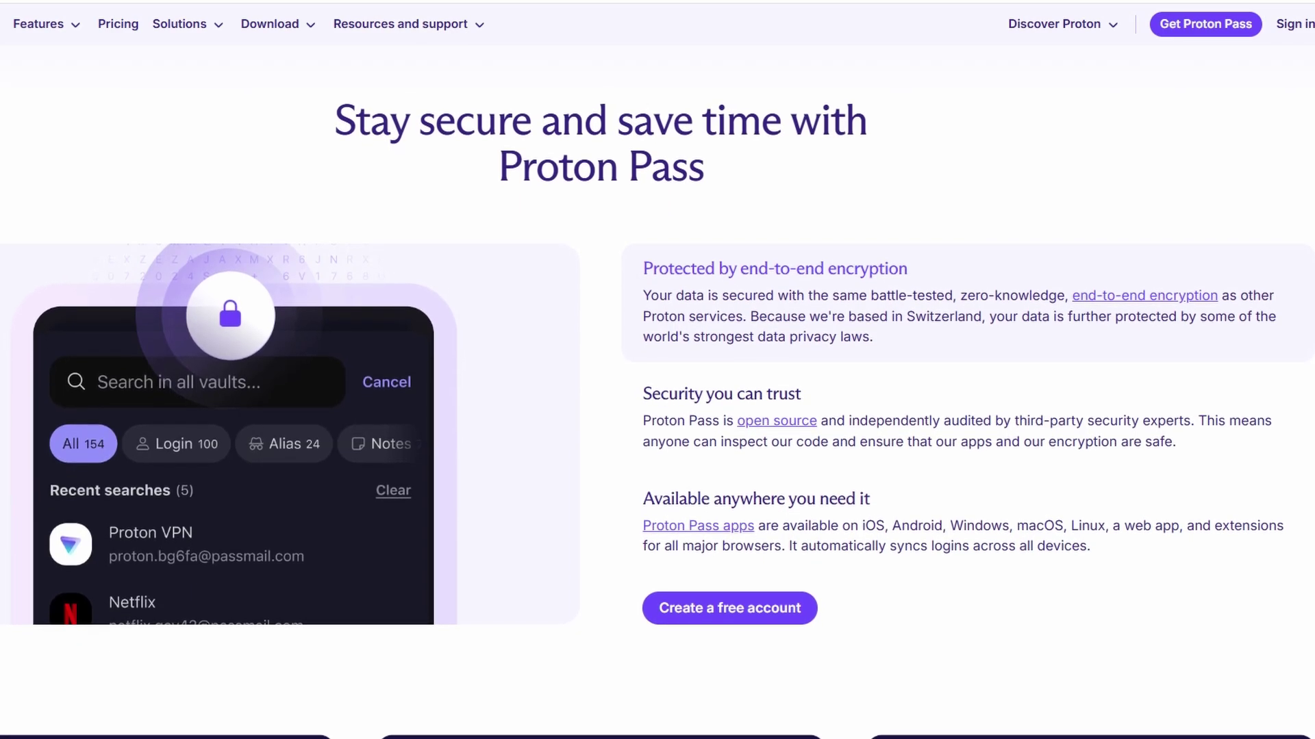
{"action": "scroll", "coordinate": [658, 369], "scroll_direction": "down", "scroll_amount": 1}
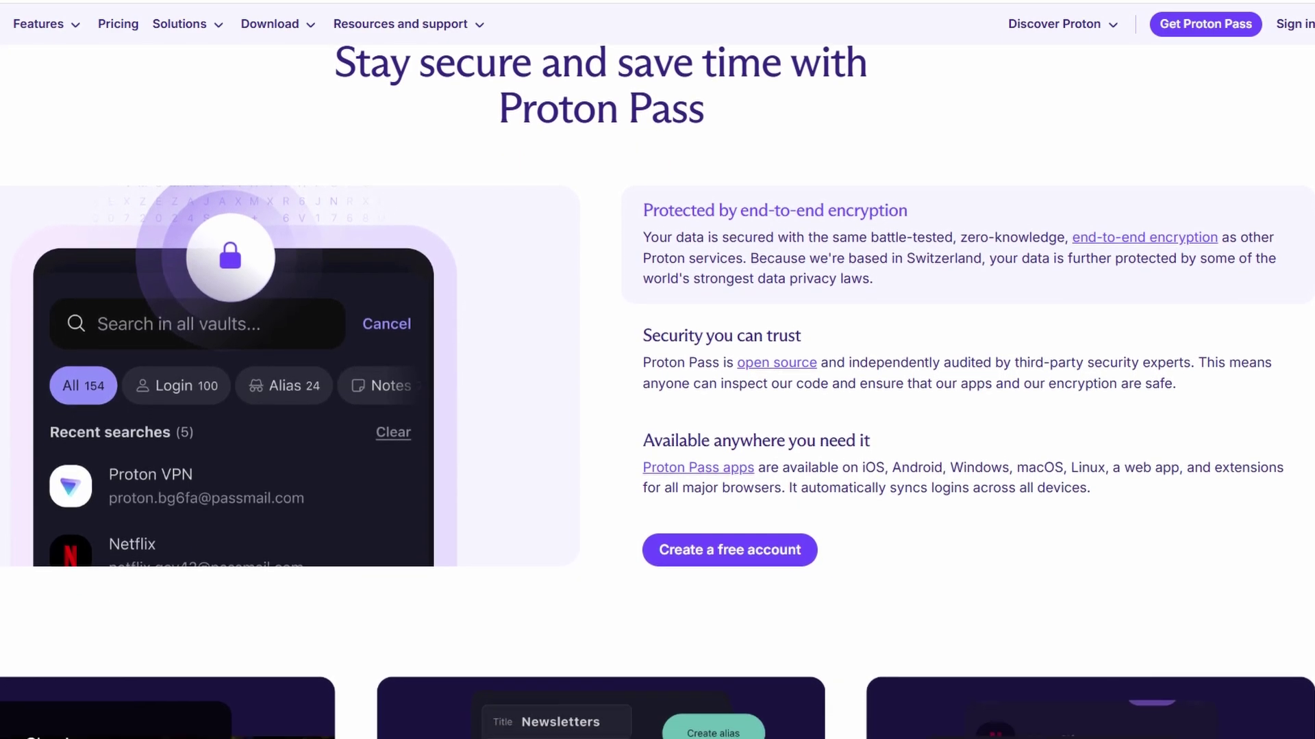
{"action": "scroll", "coordinate": [657, 370], "scroll_direction": "down", "scroll_amount": 1}
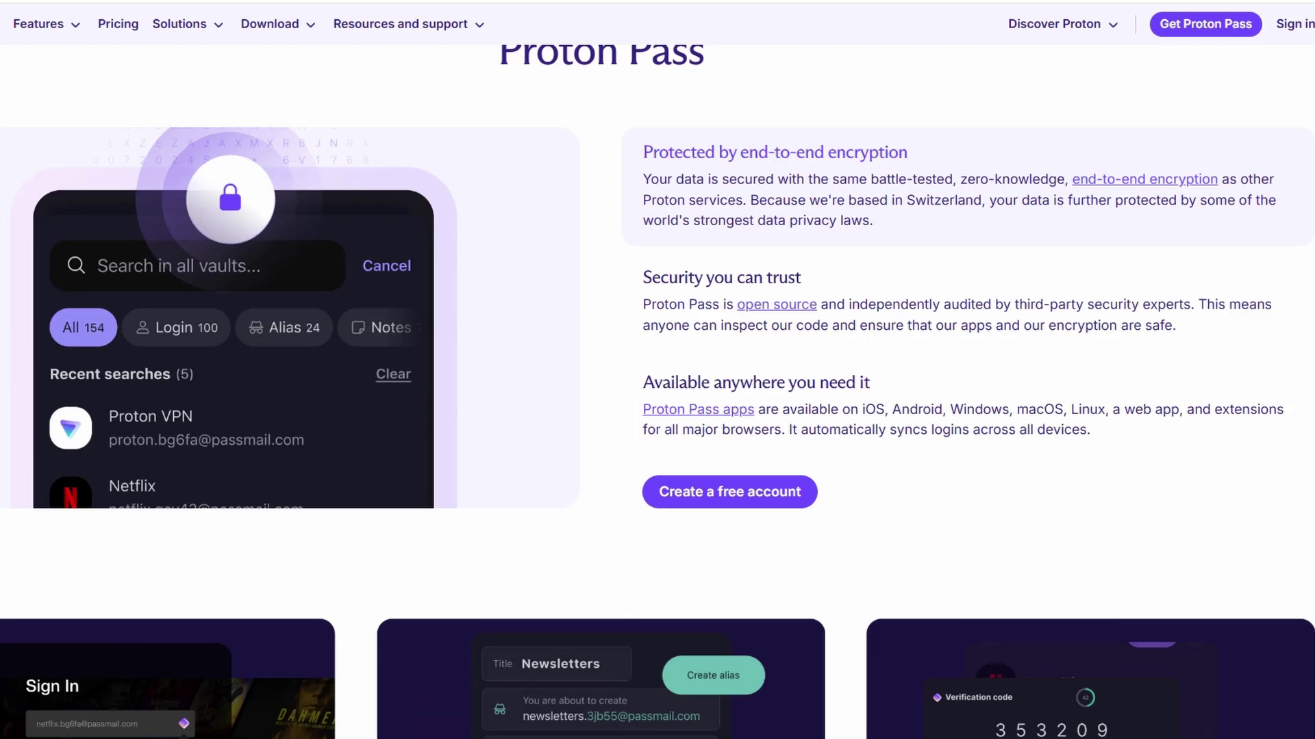
{"action": "scroll", "coordinate": [657, 370], "scroll_direction": "down", "scroll_amount": 1}
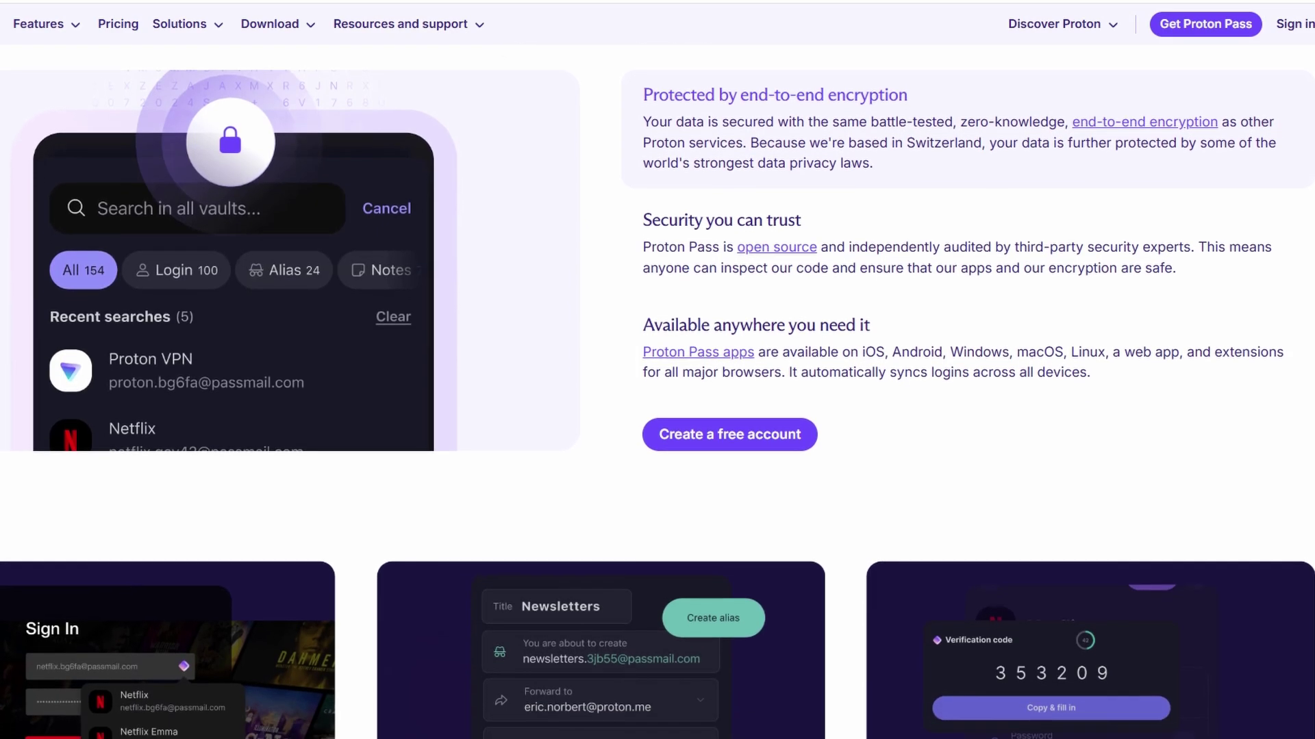
- Scroll down through the autofill, aliases and 2FA cards to password sharing, Dark Web Monitoring and passkeys
{"action": "scroll", "coordinate": [657, 370], "scroll_direction": "down", "scroll_amount": 1}
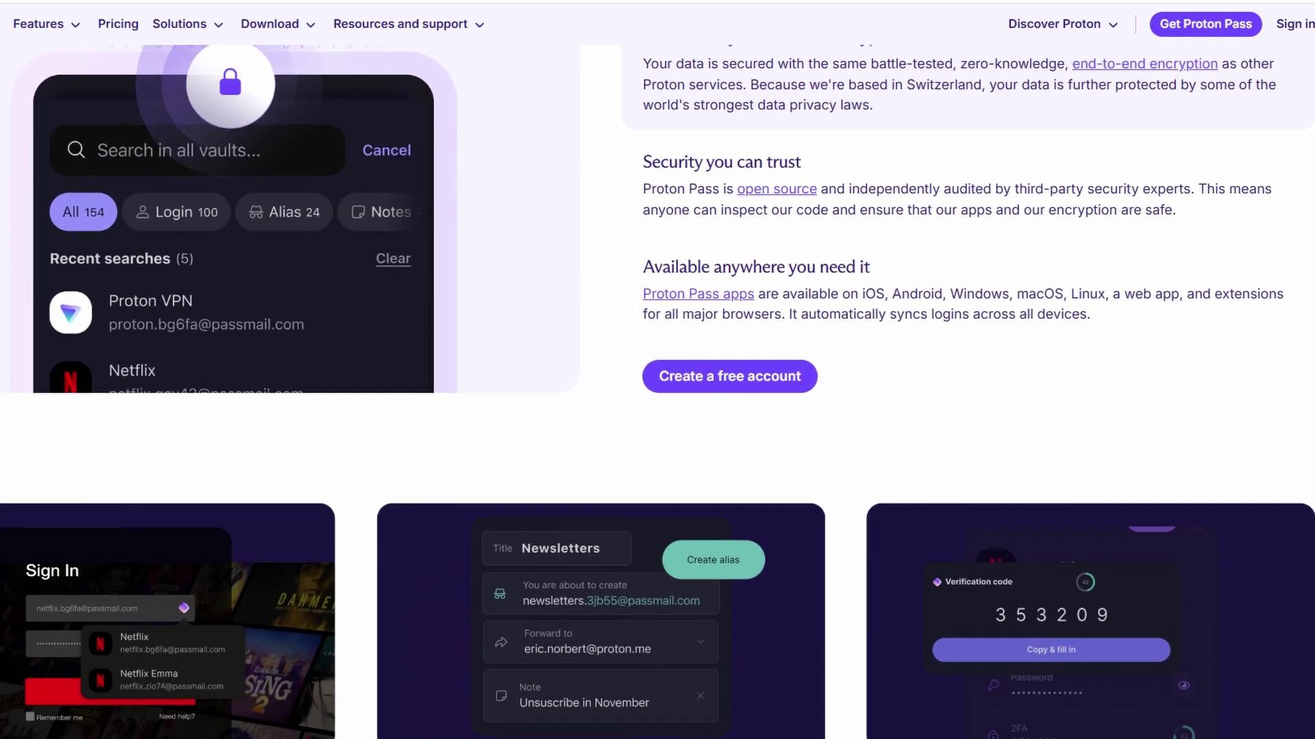
{"action": "scroll", "coordinate": [657, 370], "scroll_direction": "down", "scroll_amount": 1}
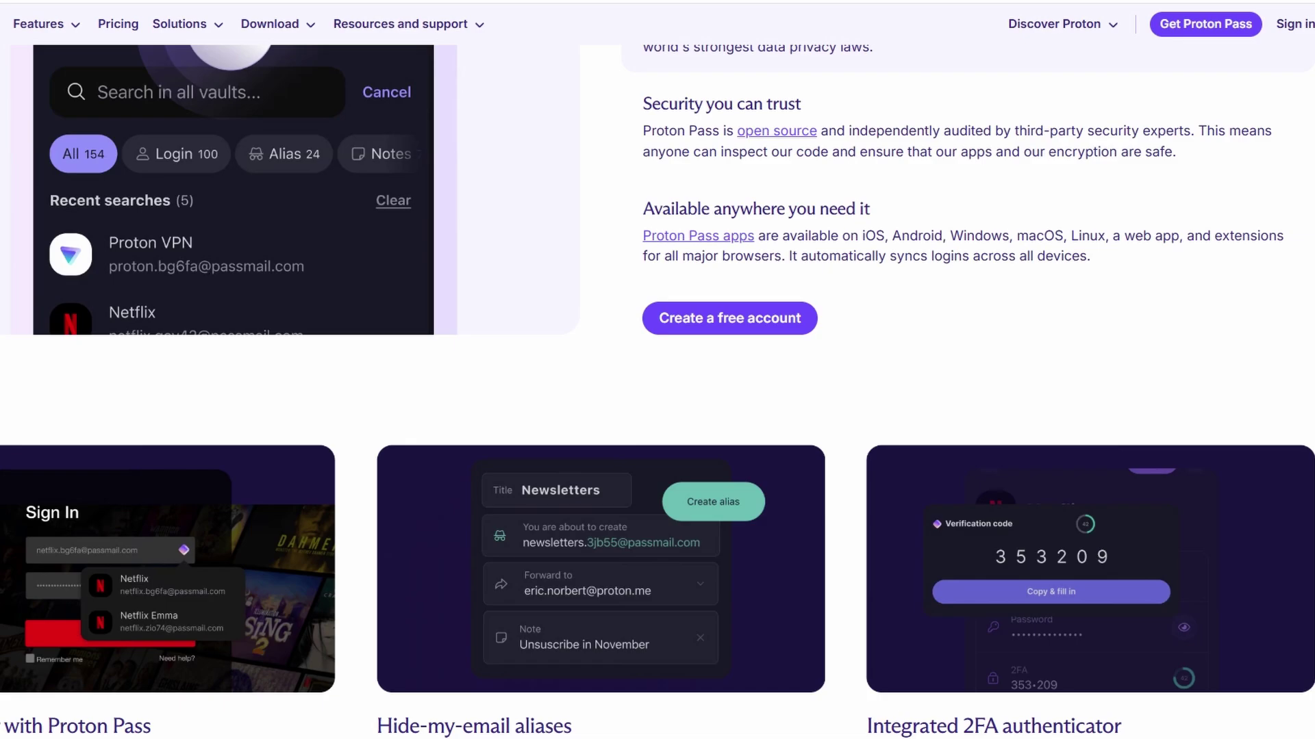
{"action": "scroll", "coordinate": [657, 370], "scroll_direction": "down", "scroll_amount": 1}
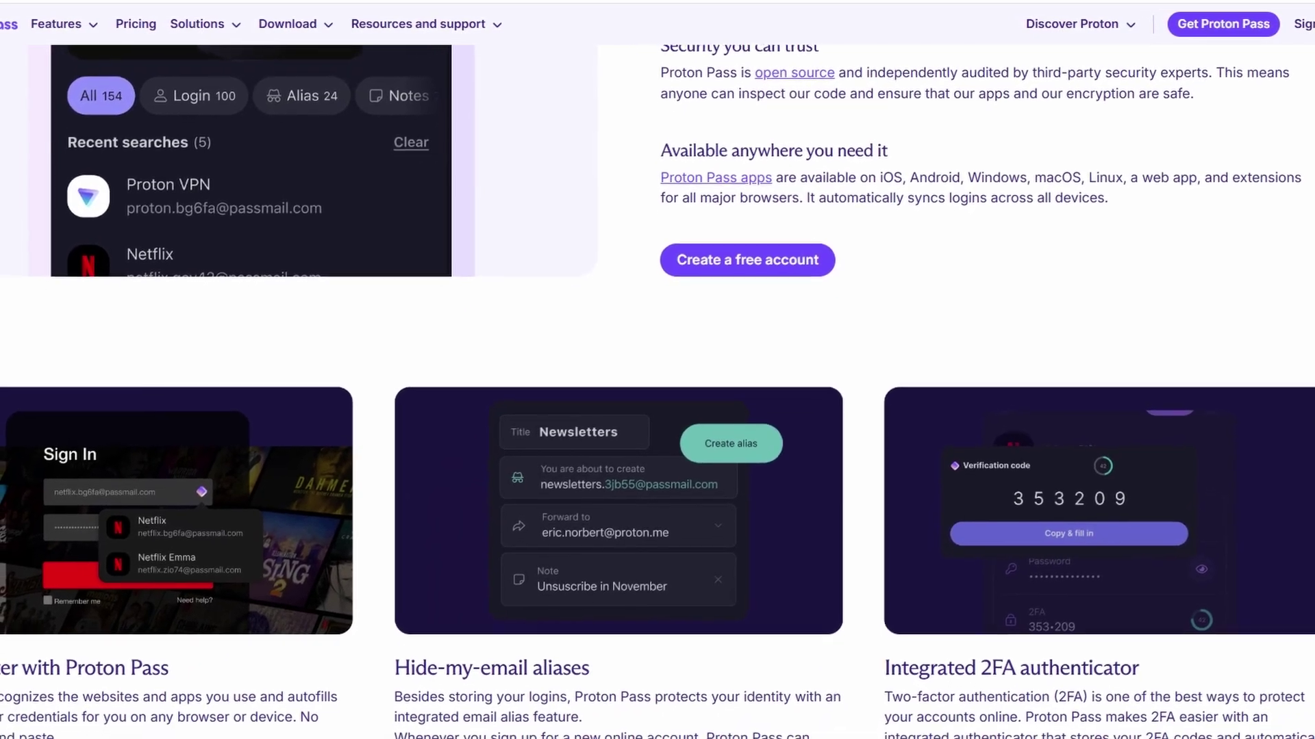
{"action": "scroll", "coordinate": [658, 370], "scroll_direction": "down", "scroll_amount": 1}
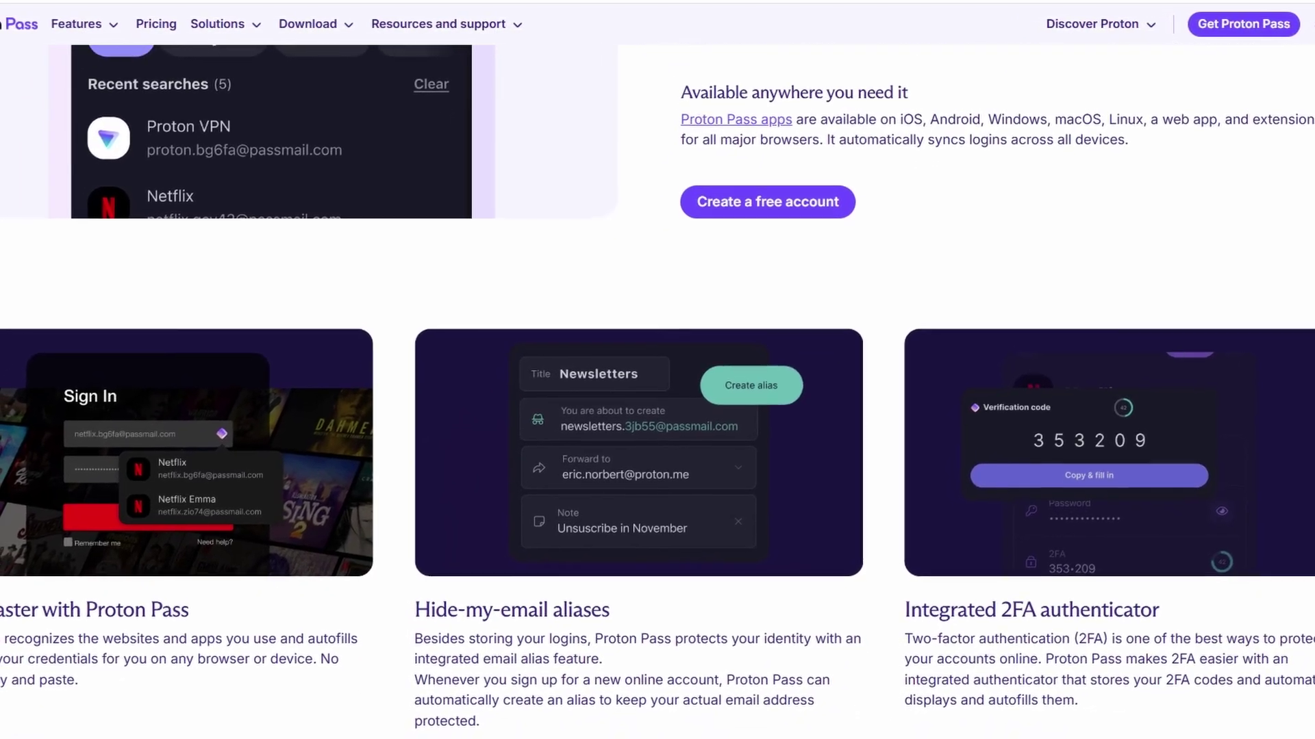
{"action": "scroll", "coordinate": [657, 370], "scroll_direction": "down", "scroll_amount": 1}
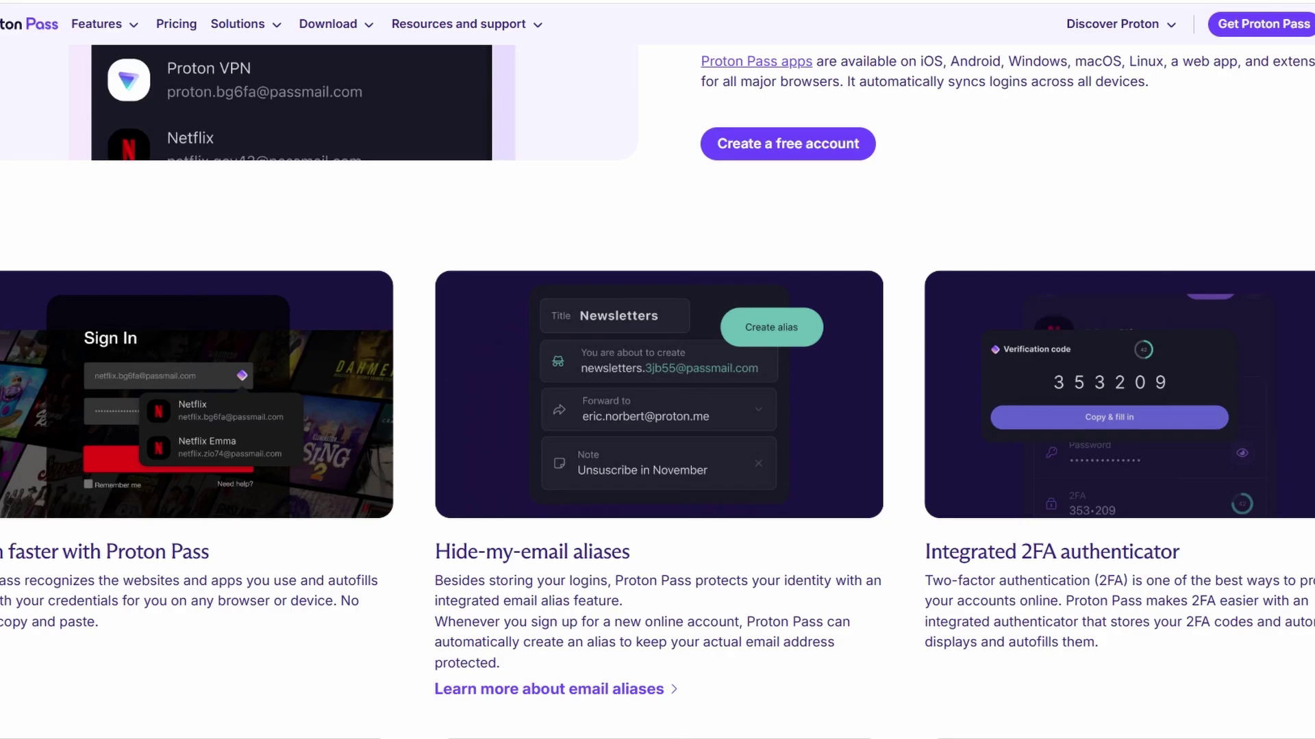
{"action": "scroll", "coordinate": [657, 370], "scroll_direction": "down", "scroll_amount": 1}
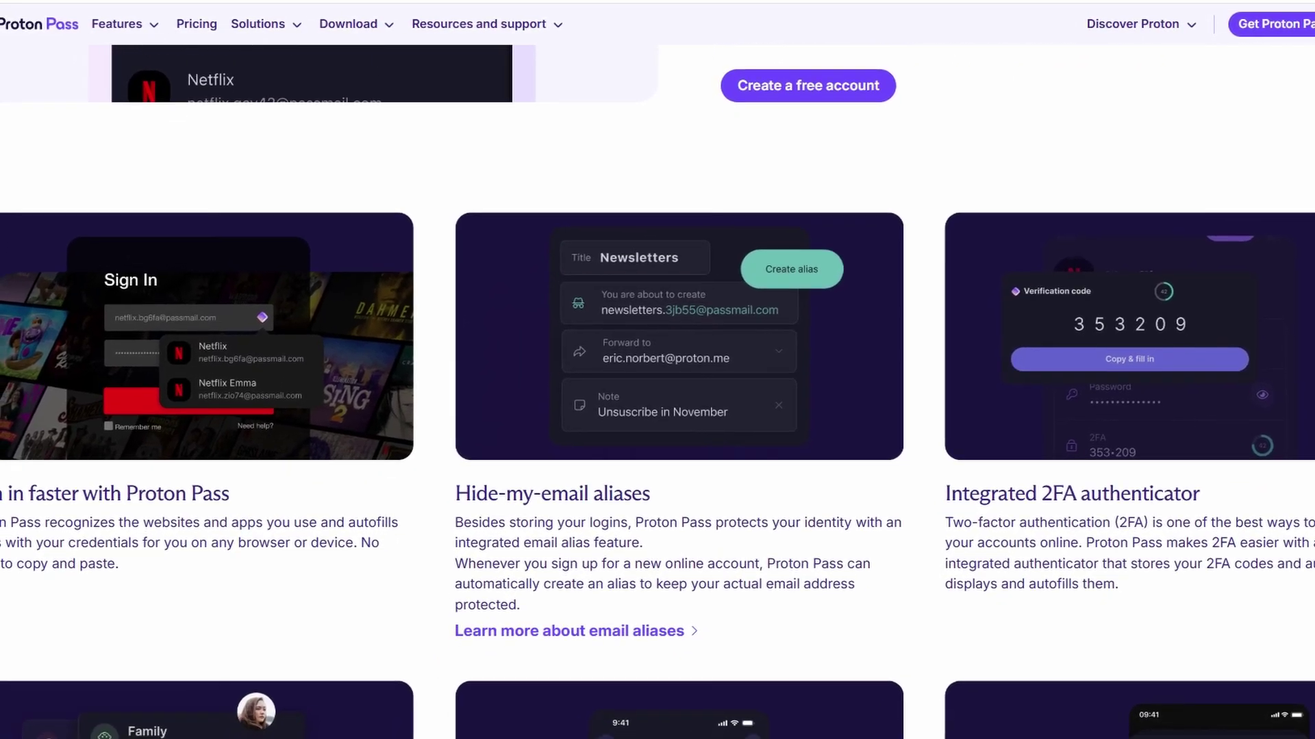
{"action": "scroll", "coordinate": [657, 370], "scroll_direction": "down", "scroll_amount": 1}
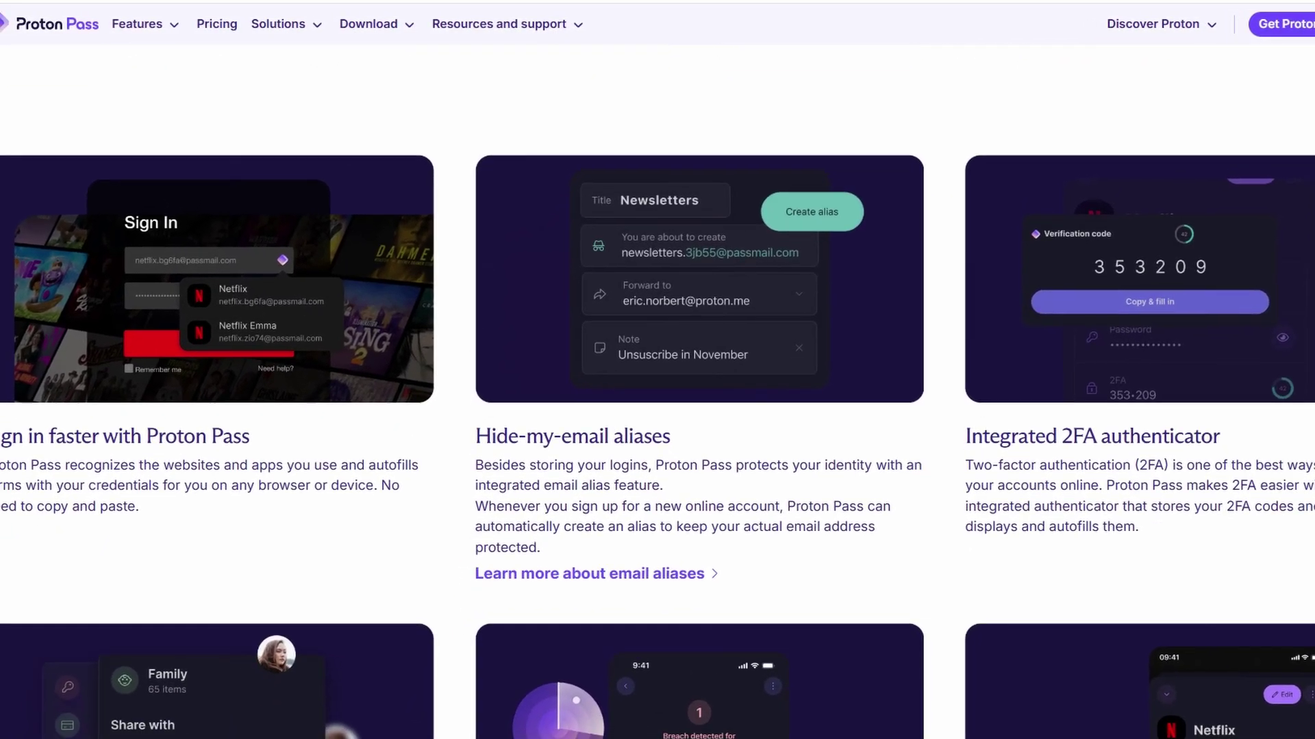
{"action": "scroll", "coordinate": [658, 369], "scroll_direction": "down", "scroll_amount": 1}
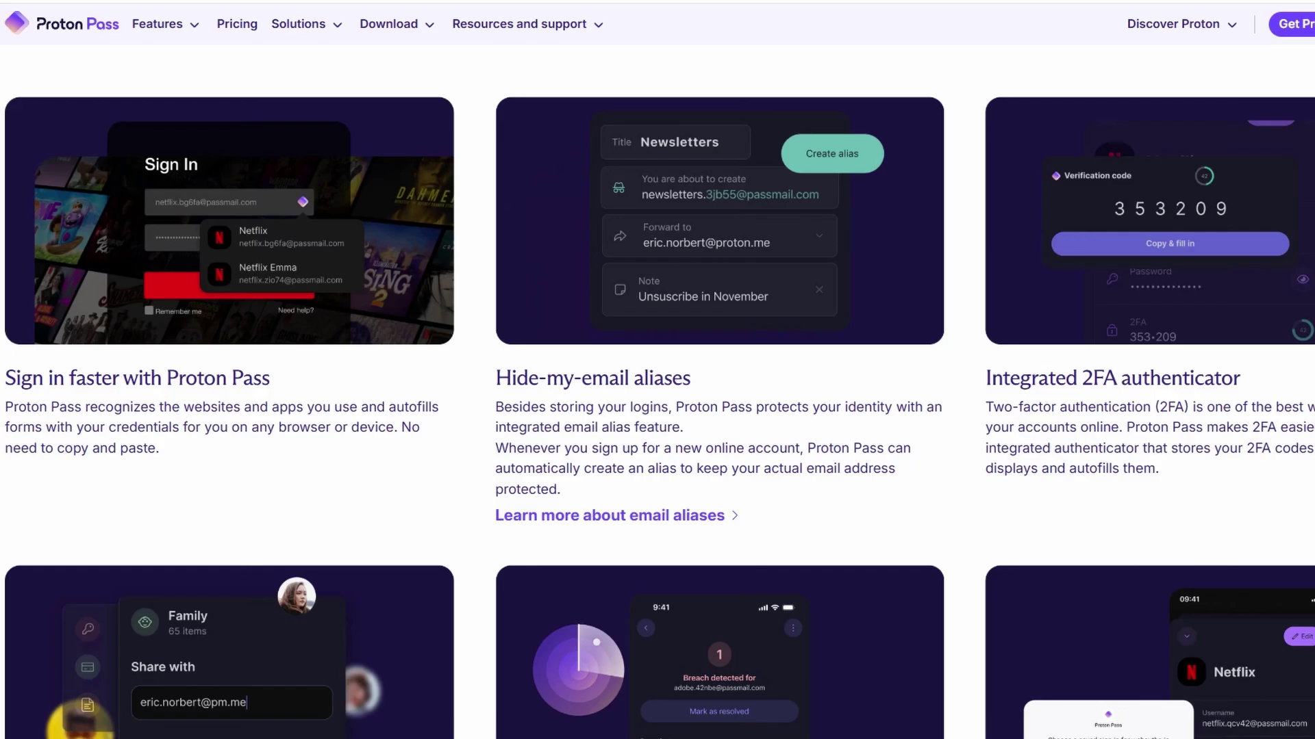
{"action": "scroll", "coordinate": [658, 370], "scroll_direction": "down", "scroll_amount": 1}
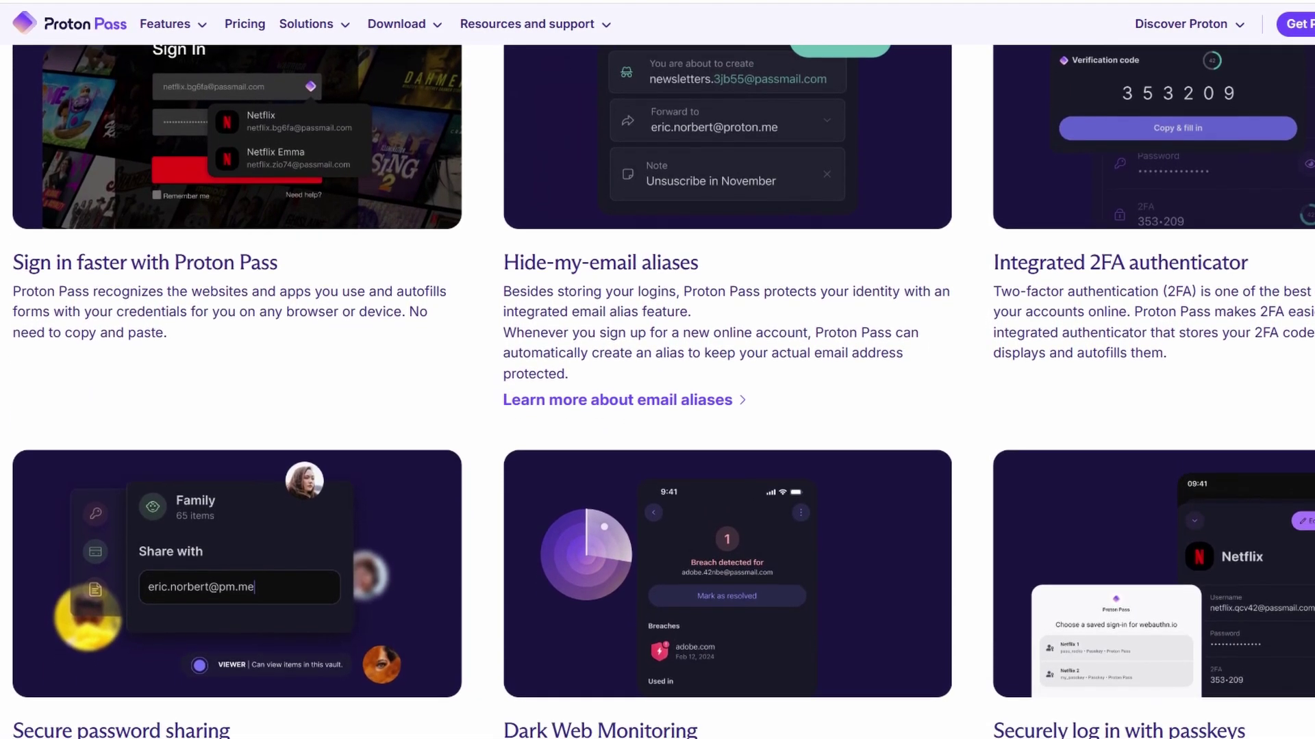
{"action": "scroll", "coordinate": [657, 370], "scroll_direction": "down", "scroll_amount": 1}
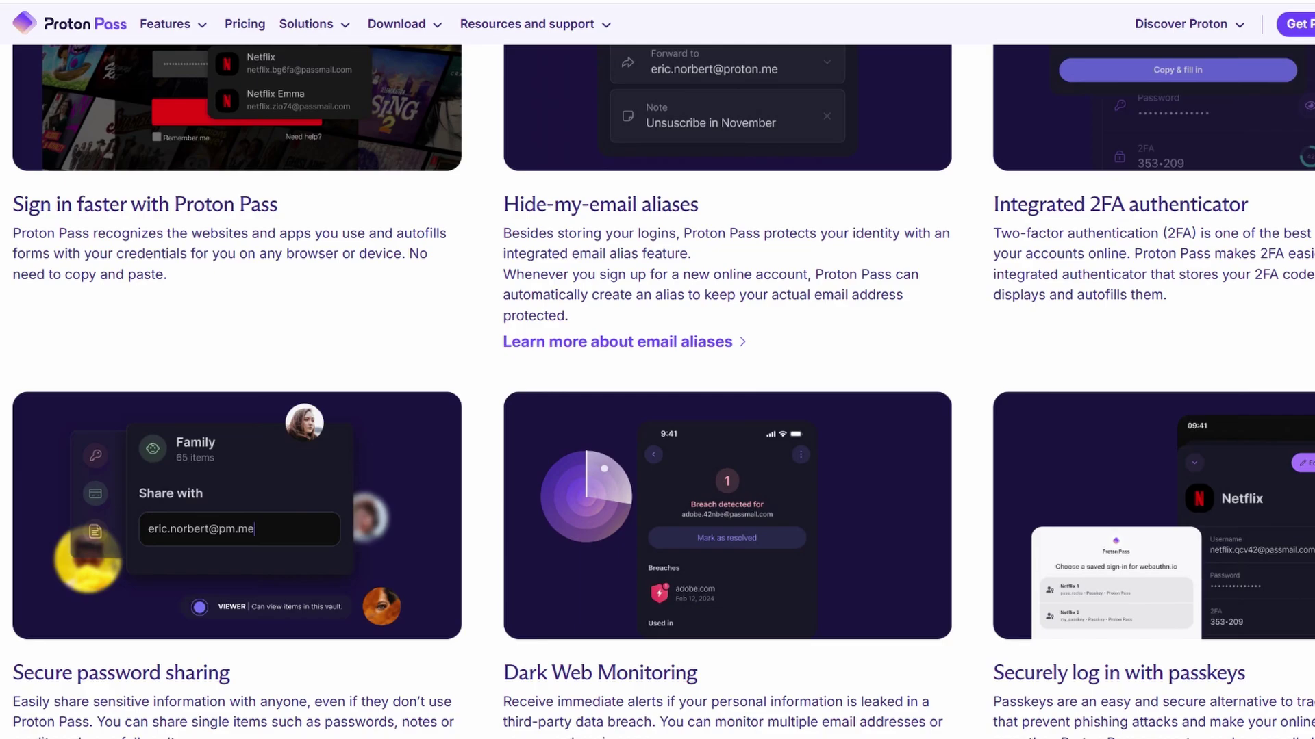
{"action": "scroll", "coordinate": [658, 370], "scroll_direction": "down", "scroll_amount": 1}
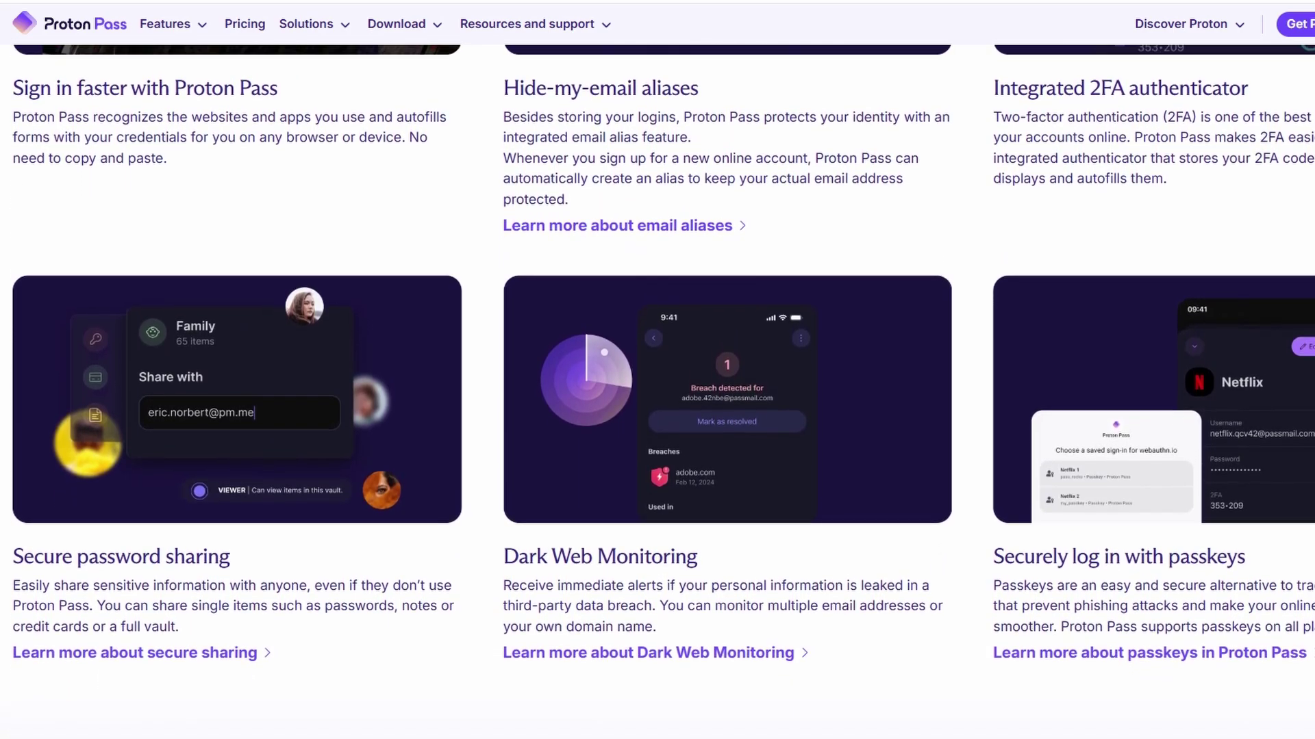
{"action": "scroll", "coordinate": [657, 369], "scroll_direction": "down", "scroll_amount": 1}
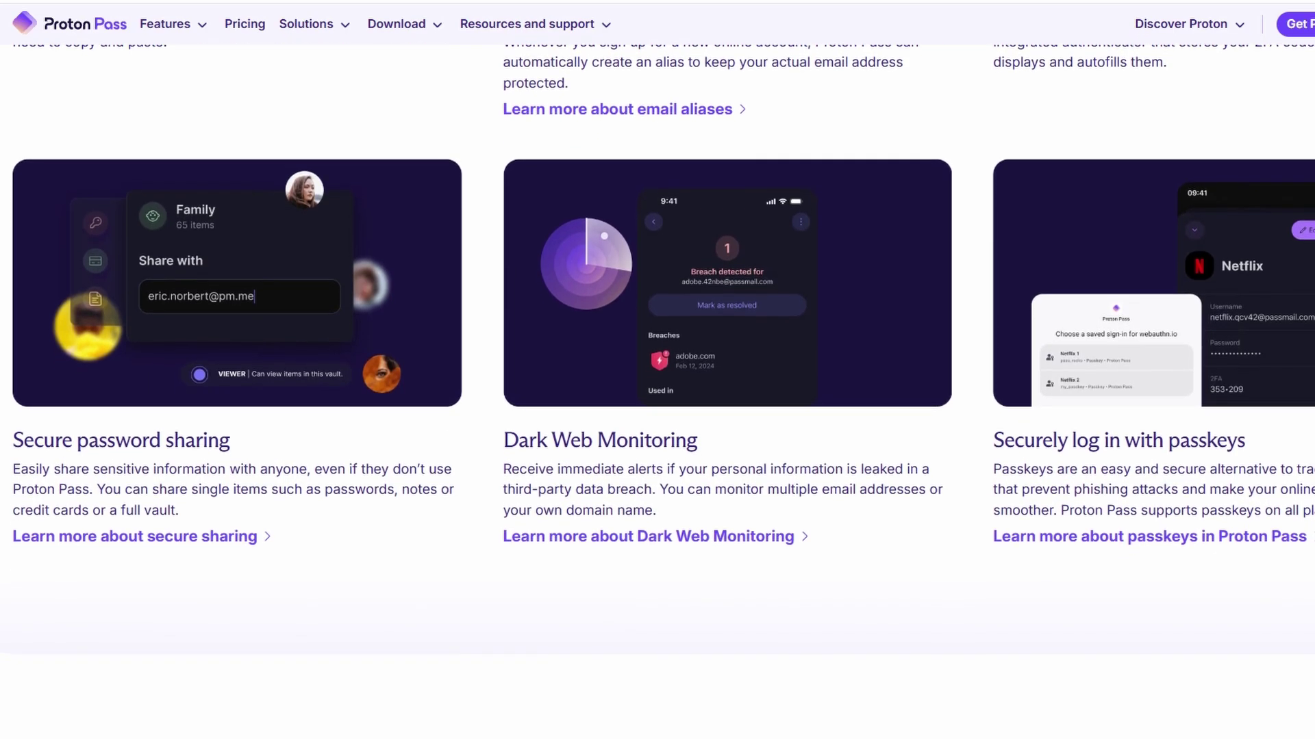
{"action": "scroll", "coordinate": [658, 369], "scroll_direction": "down", "scroll_amount": 1}
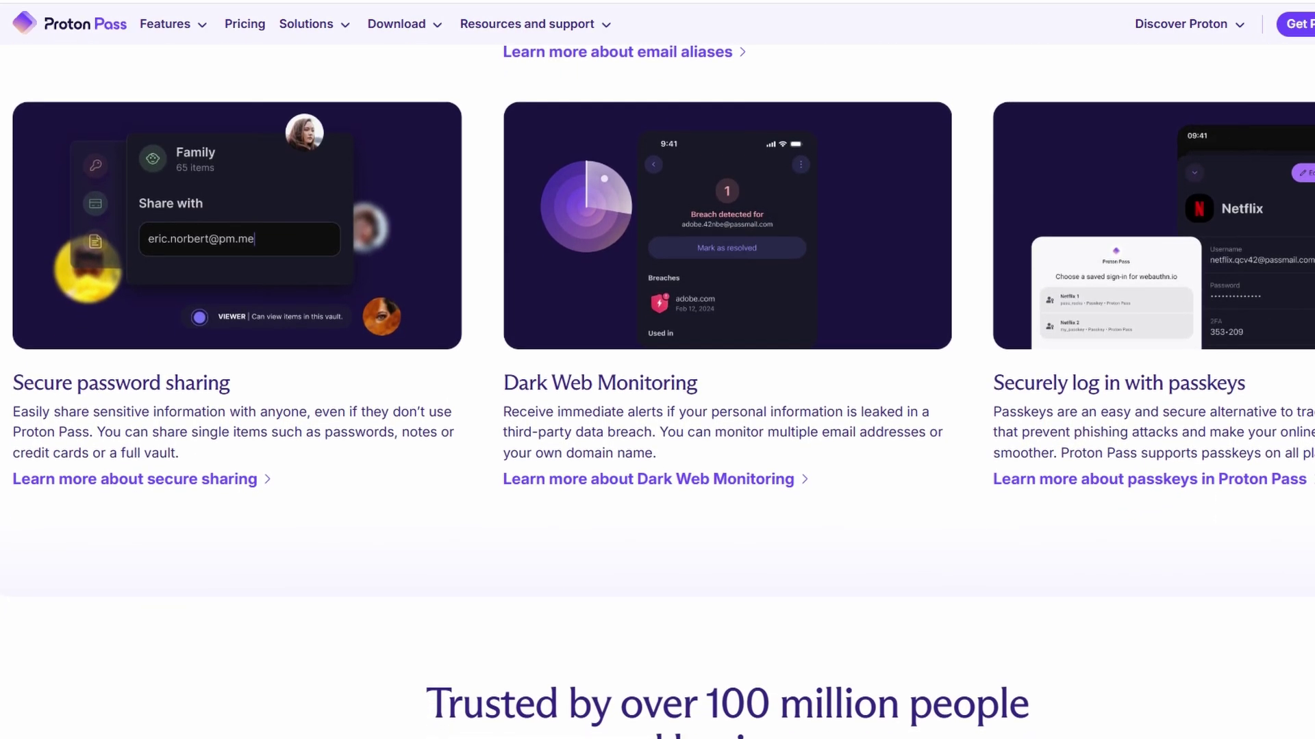
- Scroll past the ZDNET, Linus Tech Tips and Digital Trends reviews to the 'Switch from any browser' banner
{"action": "scroll", "coordinate": [657, 370], "scroll_direction": "down", "scroll_amount": 1}
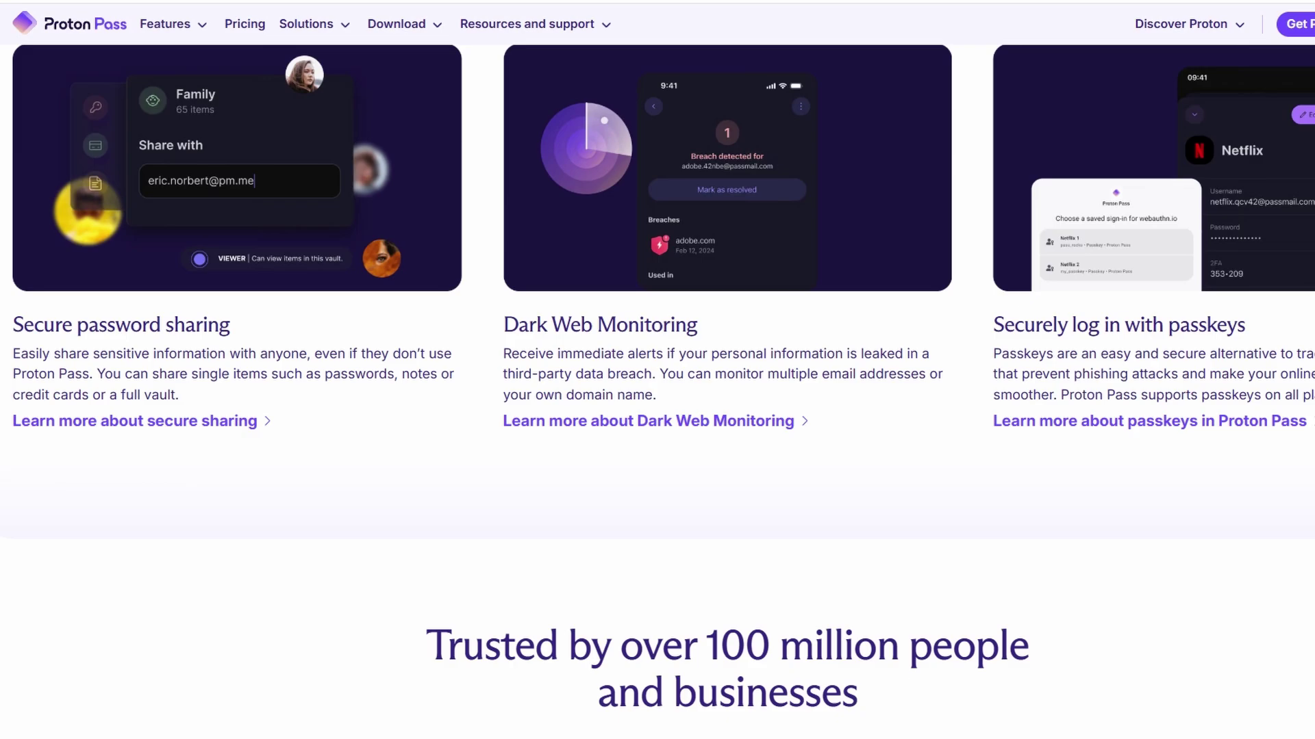
{"action": "scroll", "coordinate": [657, 370], "scroll_direction": "down", "scroll_amount": 1}
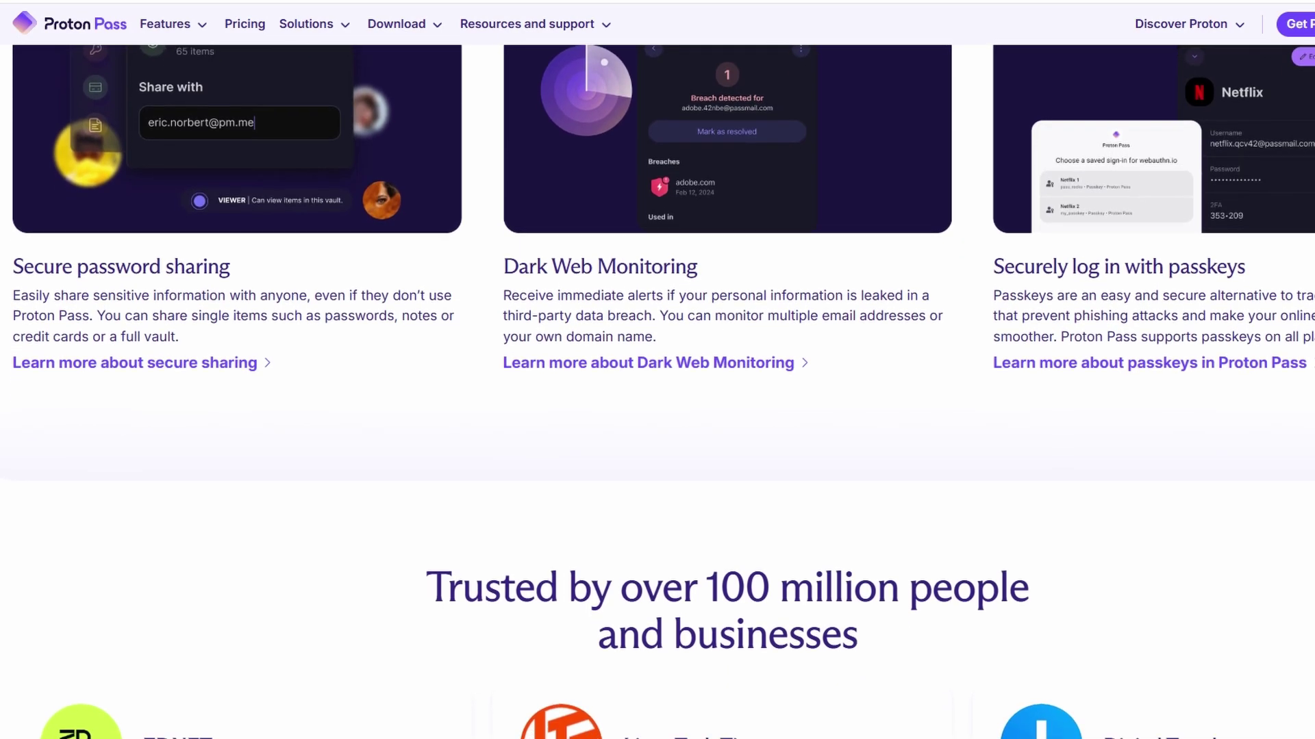
{"action": "scroll", "coordinate": [657, 370], "scroll_direction": "down", "scroll_amount": 1}
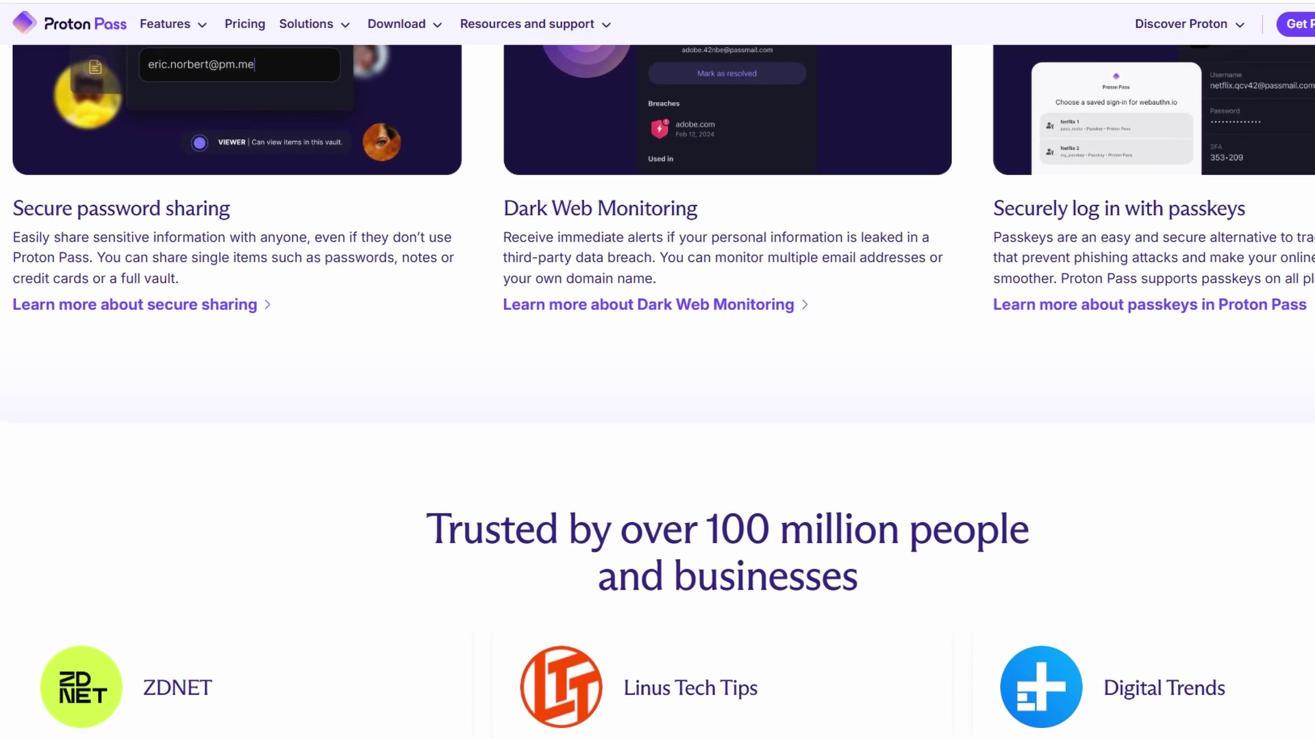
{"action": "scroll", "coordinate": [657, 369], "scroll_direction": "down", "scroll_amount": 1}
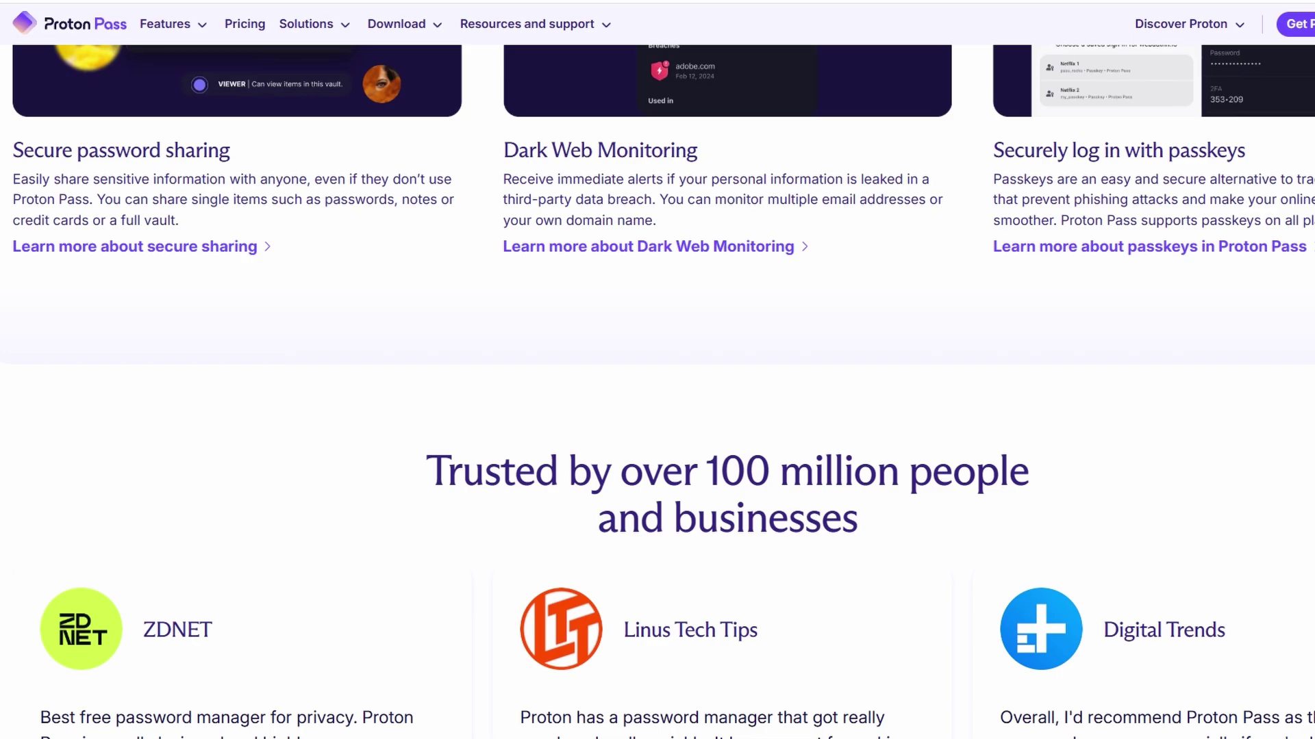
{"action": "scroll", "coordinate": [658, 370], "scroll_direction": "down", "scroll_amount": 1}
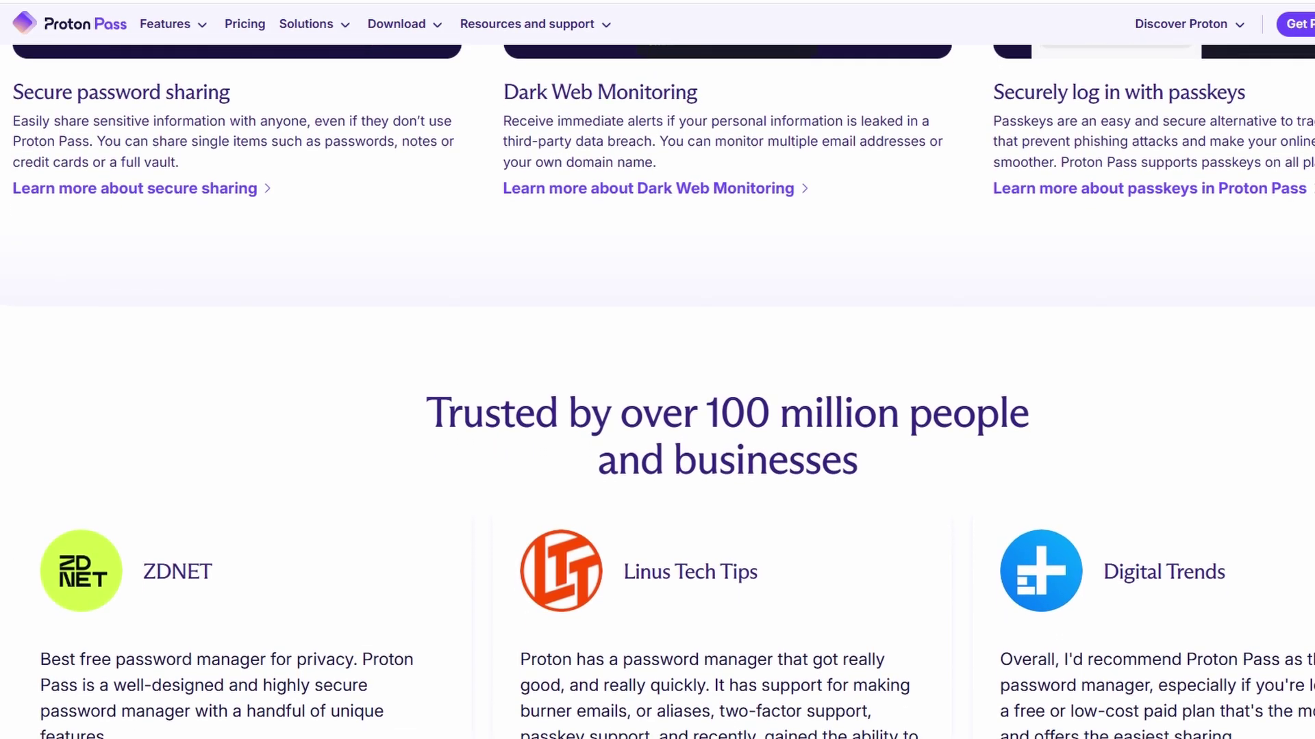
{"action": "scroll", "coordinate": [657, 370], "scroll_direction": "down", "scroll_amount": 1}
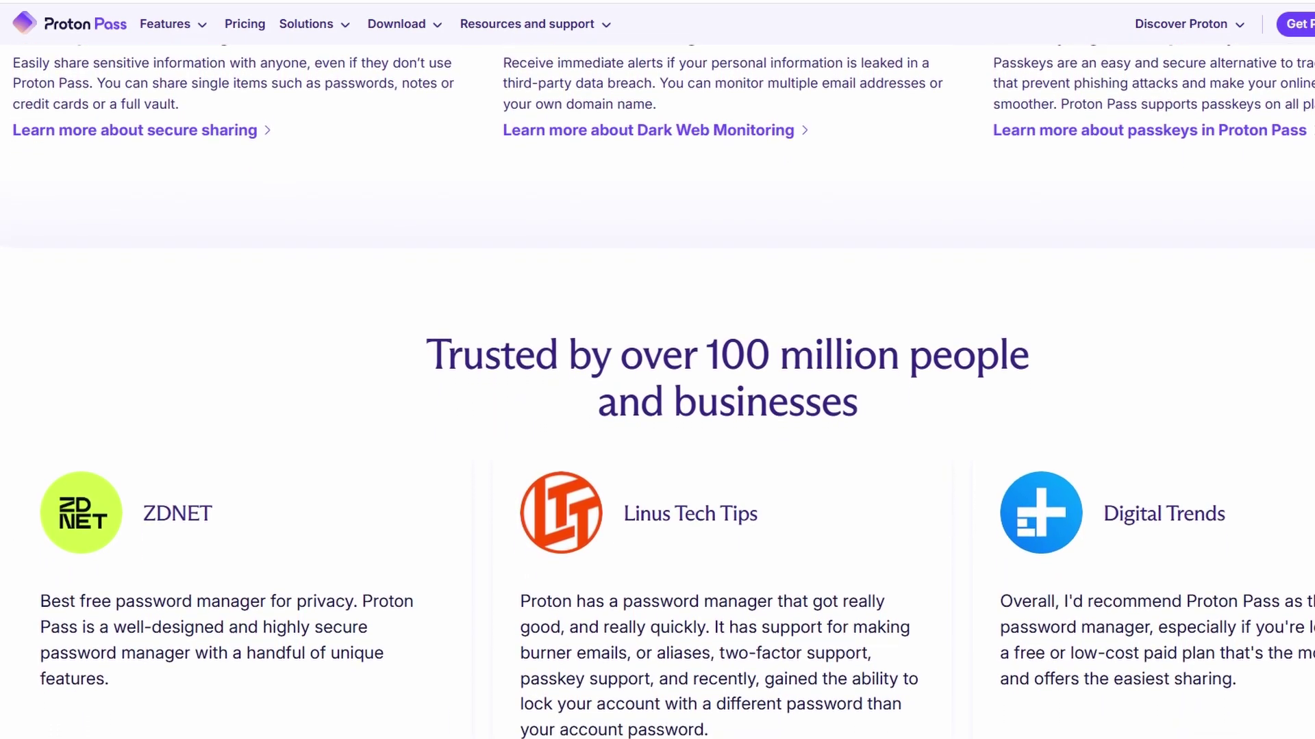
{"action": "scroll", "coordinate": [657, 369], "scroll_direction": "down", "scroll_amount": 1}
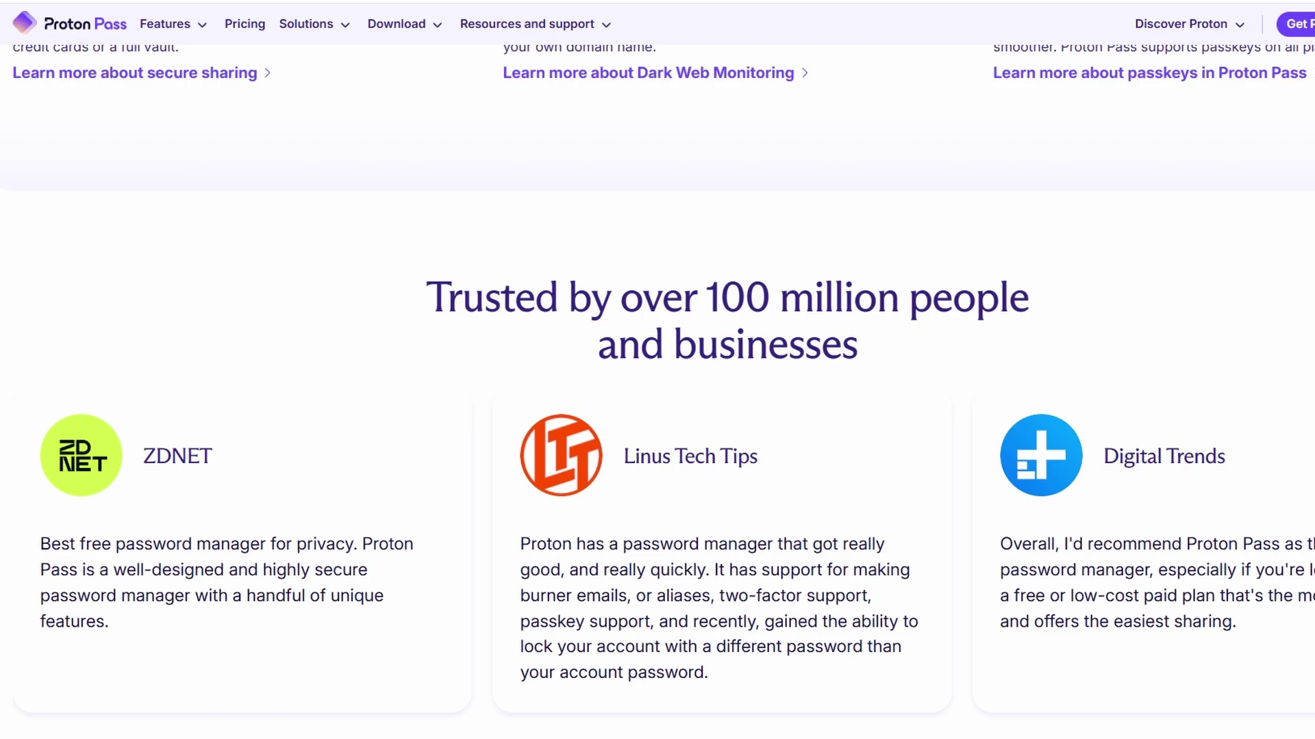
{"action": "scroll", "coordinate": [657, 370], "scroll_direction": "down", "scroll_amount": 1}
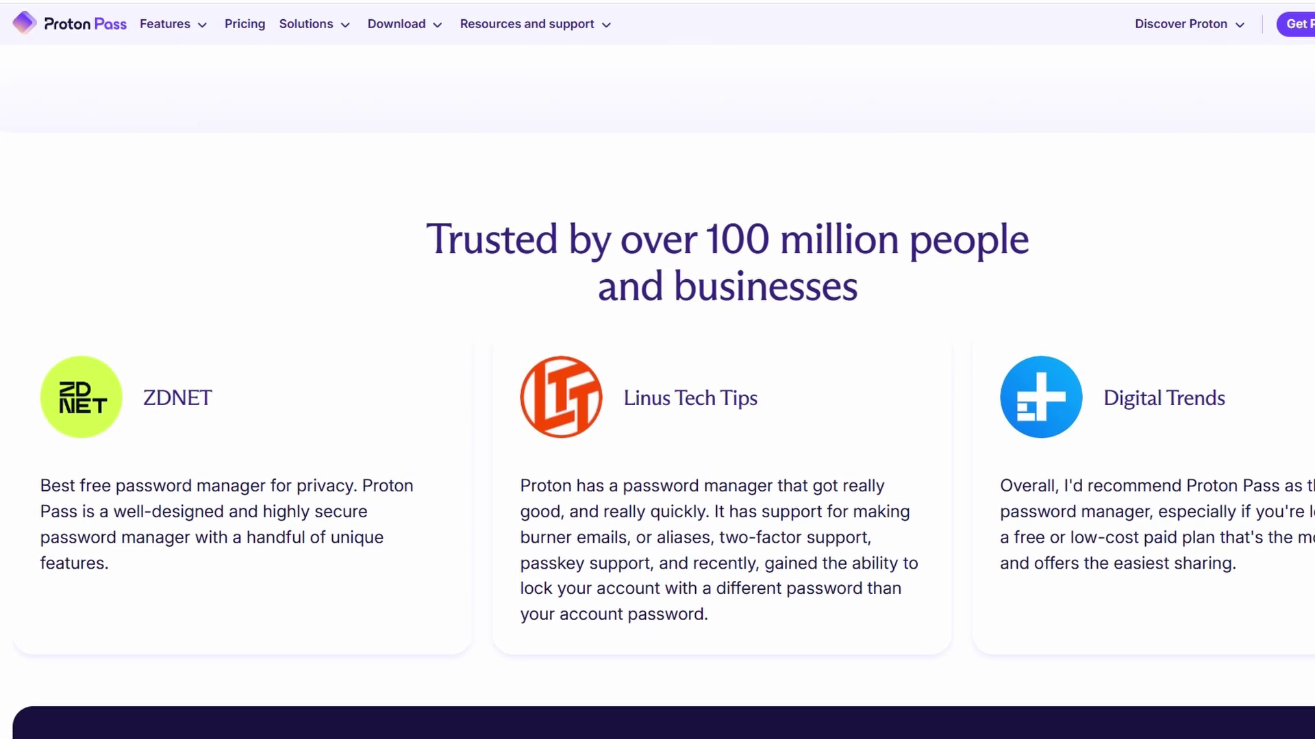
{"action": "scroll", "coordinate": [657, 369], "scroll_direction": "down", "scroll_amount": 1}
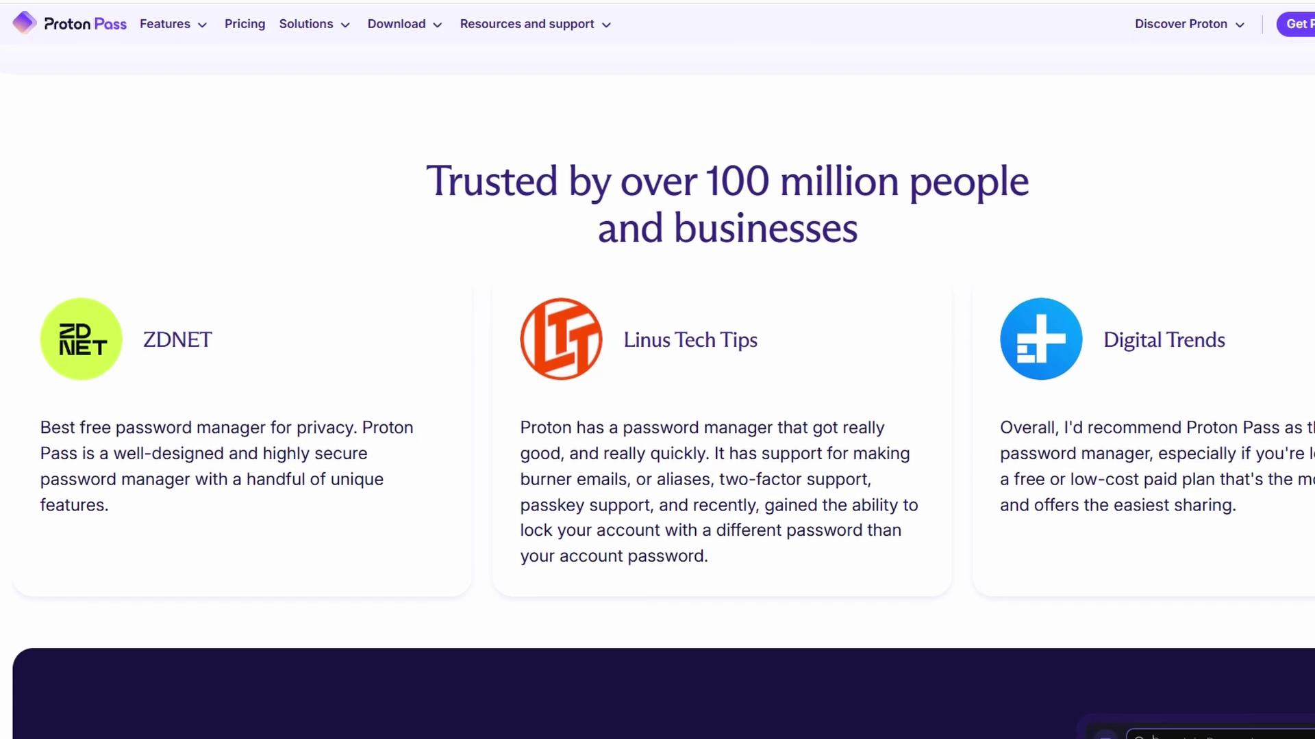
{"action": "scroll", "coordinate": [657, 370], "scroll_direction": "down", "scroll_amount": 1}
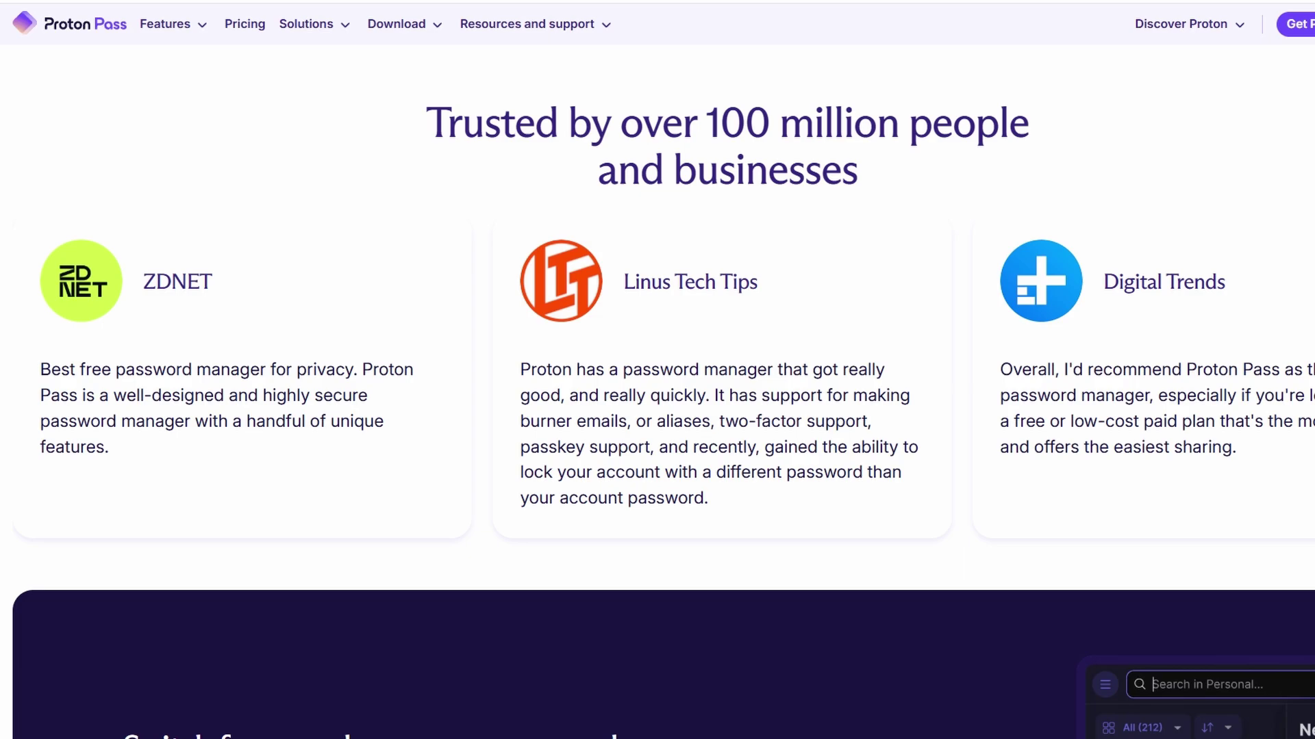
{"action": "scroll", "coordinate": [658, 369], "scroll_direction": "down", "scroll_amount": 1}
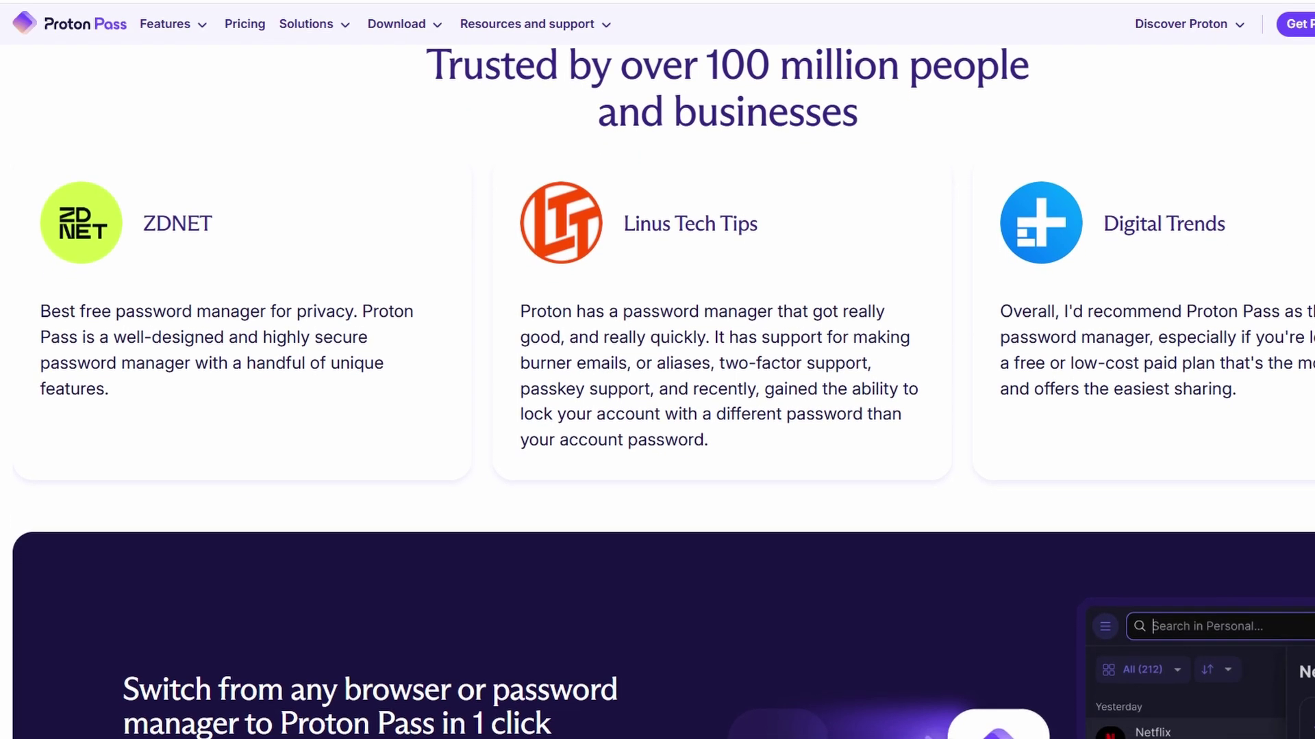
{"action": "scroll", "coordinate": [658, 370], "scroll_direction": "down", "scroll_amount": 1}
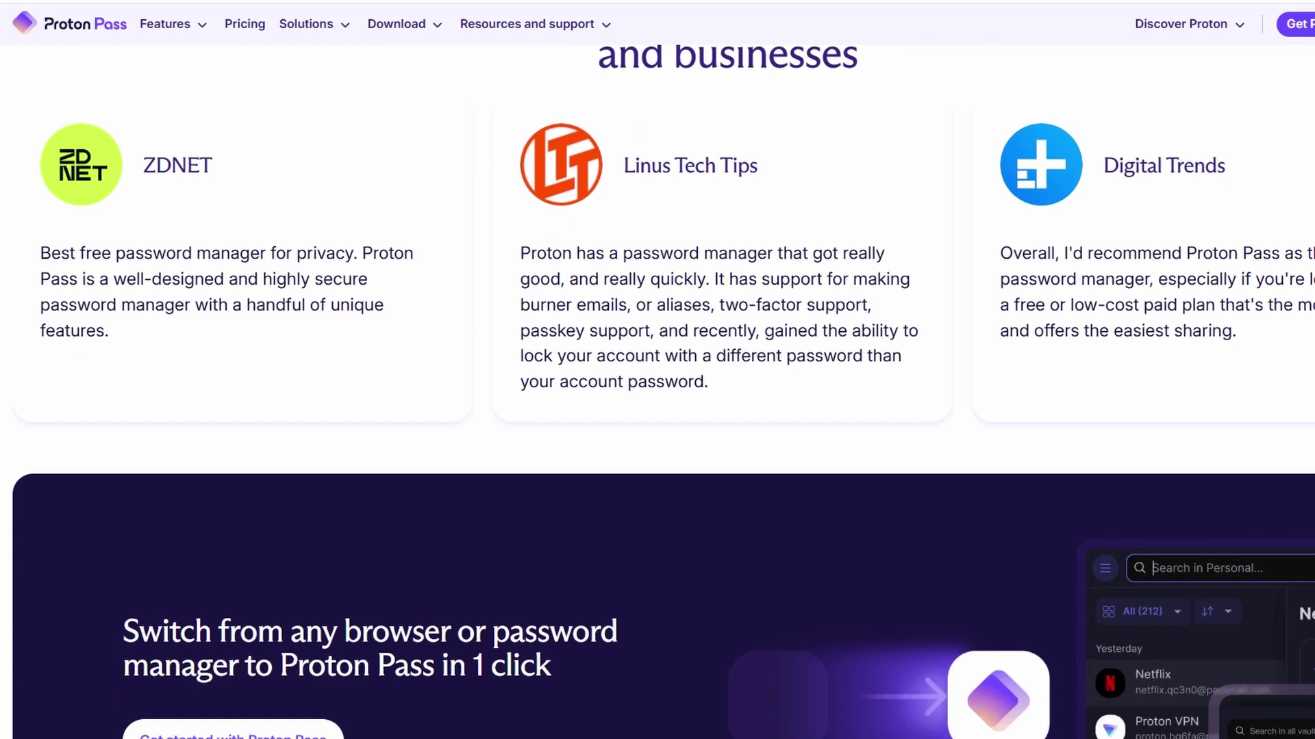
{"action": "scroll", "coordinate": [658, 369], "scroll_direction": "down", "scroll_amount": 1}
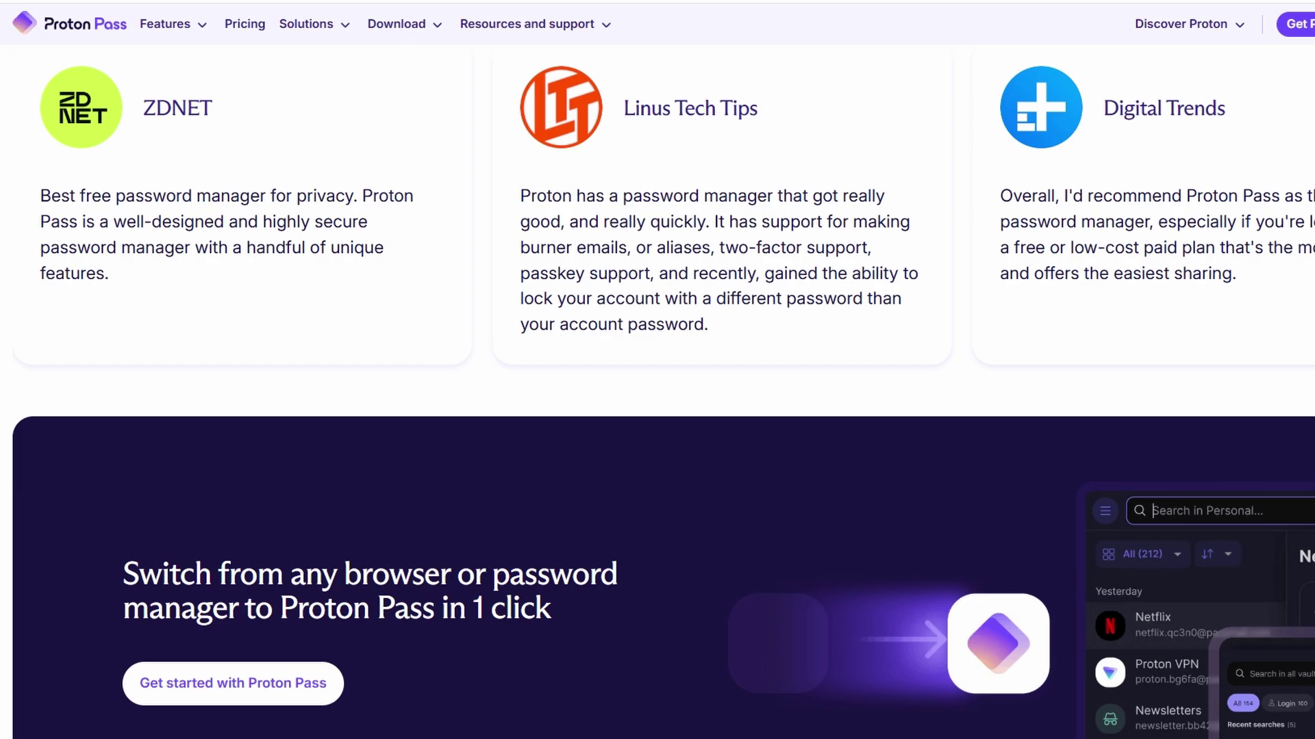
{"action": "scroll", "coordinate": [657, 370], "scroll_direction": "down", "scroll_amount": 1}
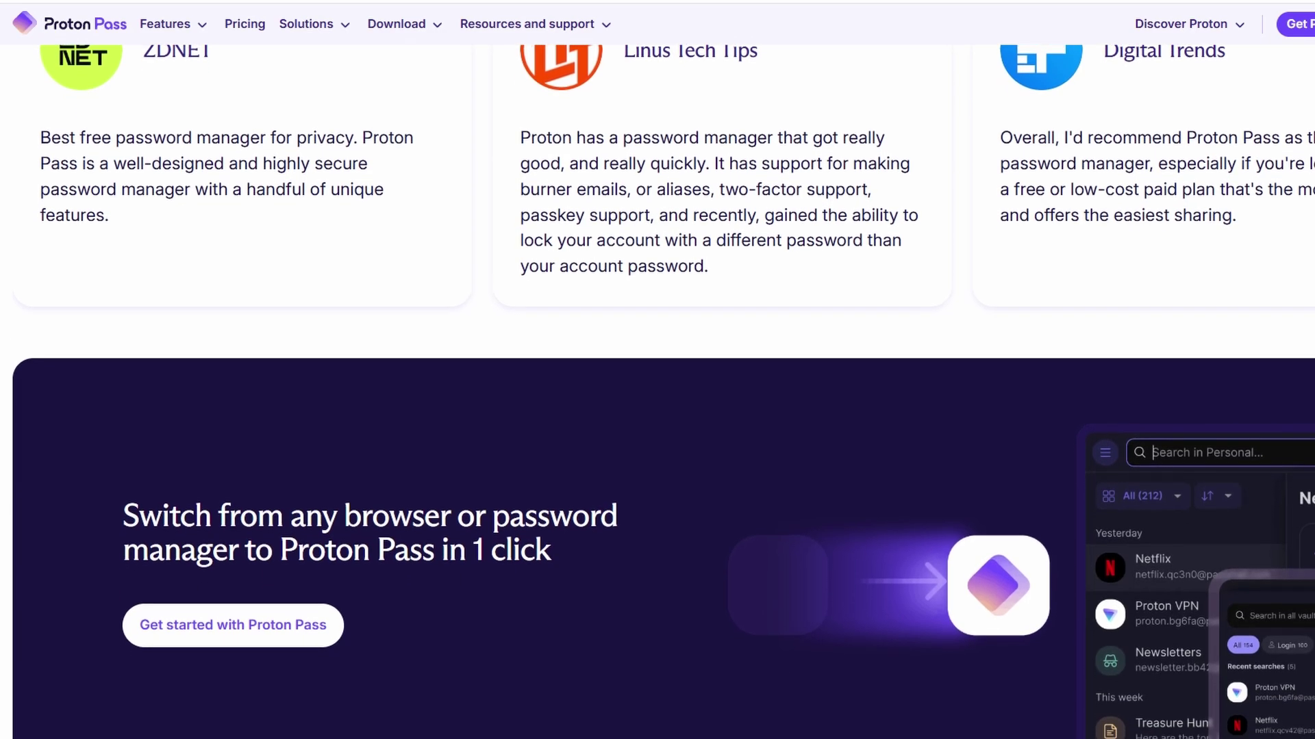
{"action": "scroll", "coordinate": [657, 369], "scroll_direction": "down", "scroll_amount": 1}
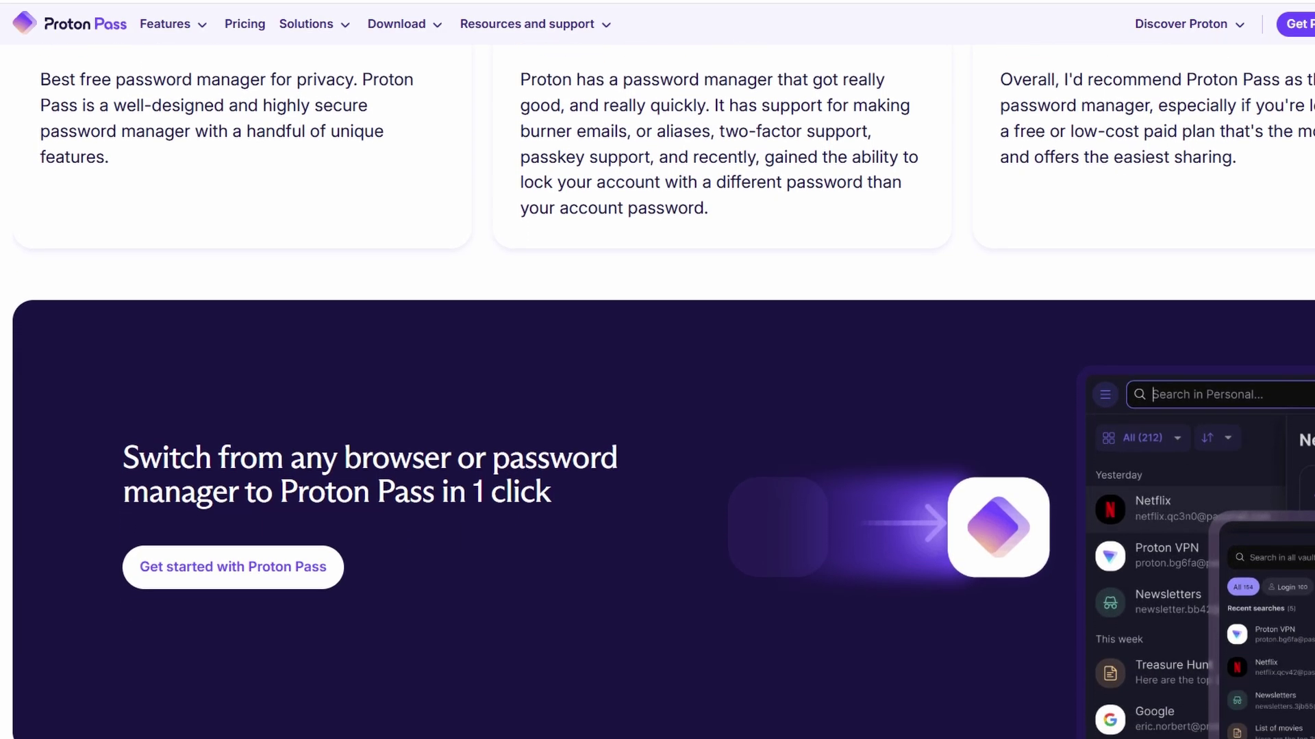
{"action": "scroll", "coordinate": [658, 370], "scroll_direction": "down", "scroll_amount": 1}
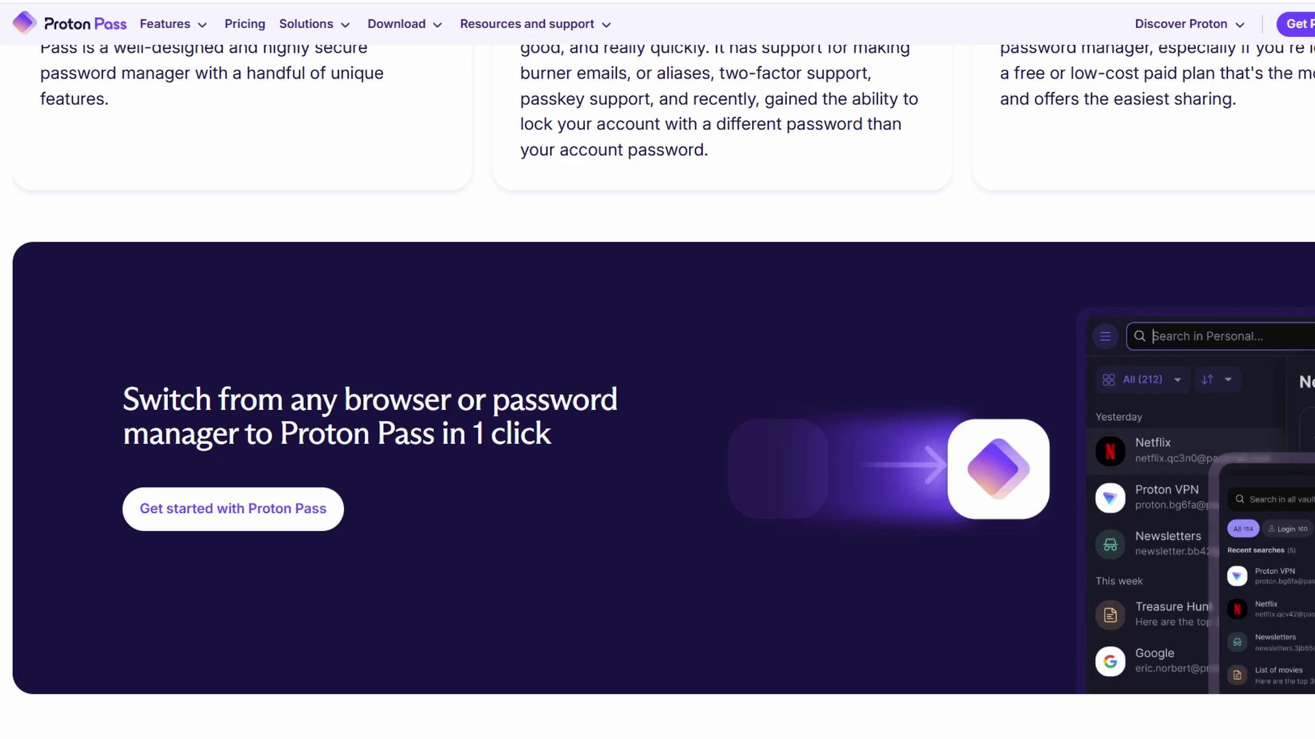
{"action": "scroll", "coordinate": [657, 370], "scroll_direction": "down", "scroll_amount": 1}
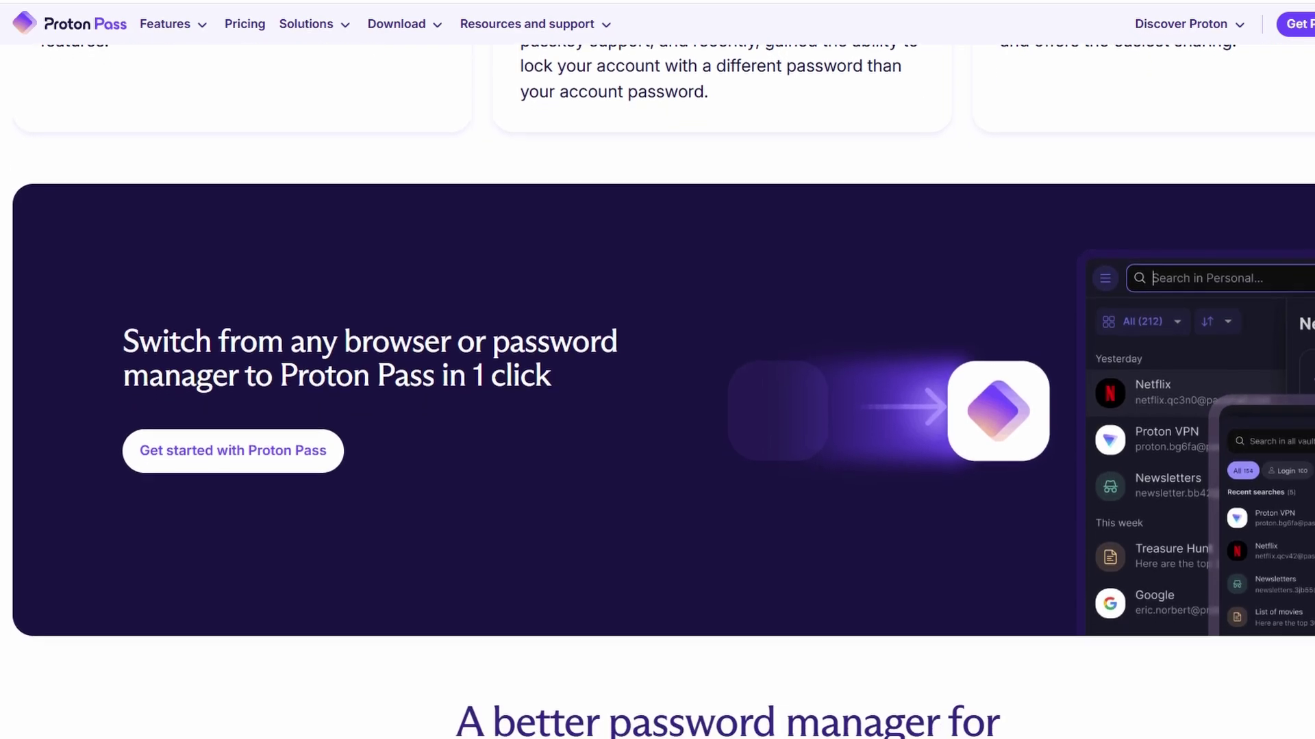
{"action": "scroll", "coordinate": [657, 370], "scroll_direction": "down", "scroll_amount": 1}
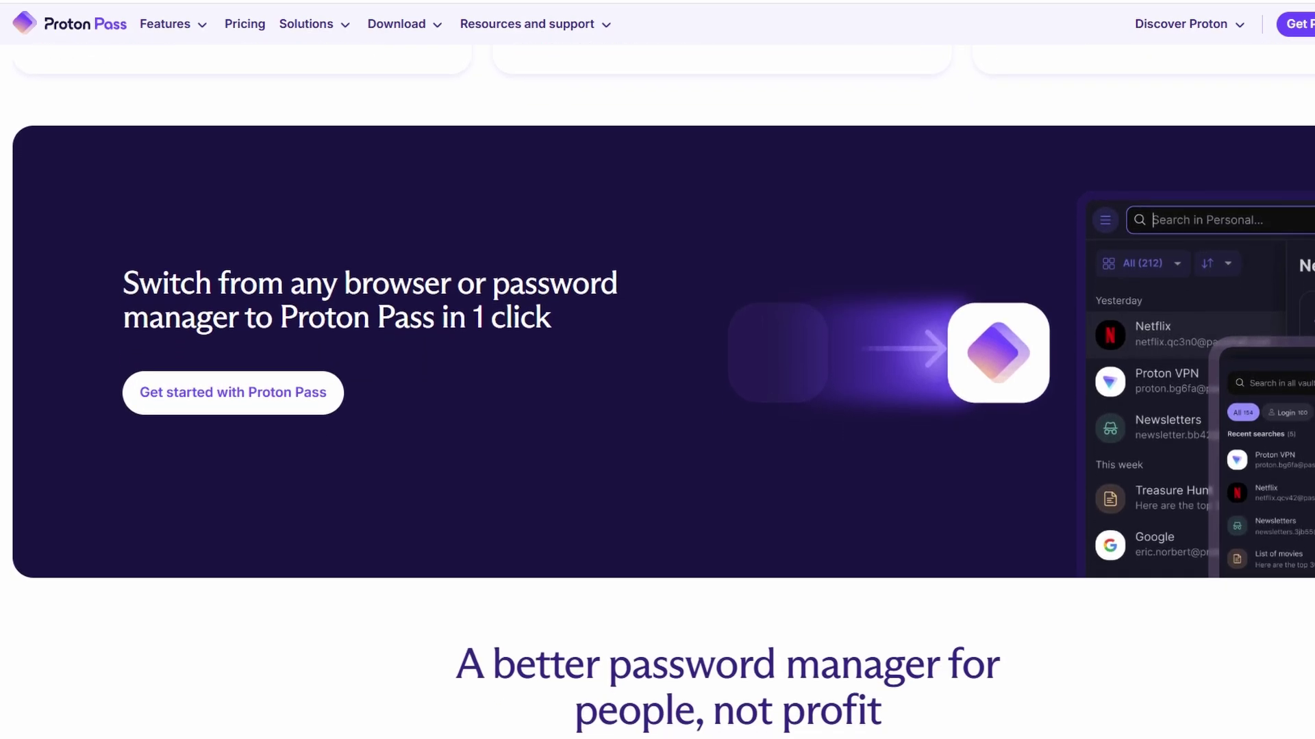
{"action": "scroll", "coordinate": [658, 370], "scroll_direction": "down", "scroll_amount": 1}
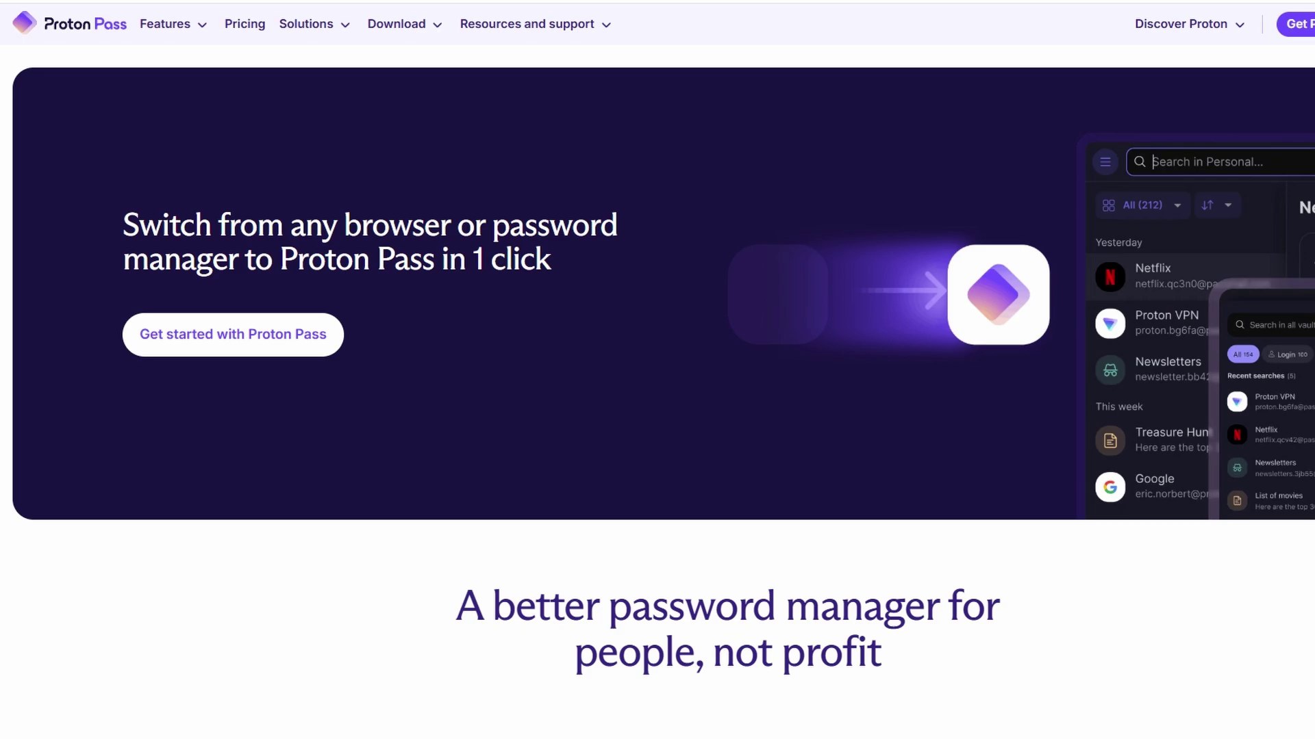
{"action": "scroll", "coordinate": [657, 370], "scroll_direction": "down", "scroll_amount": 1}
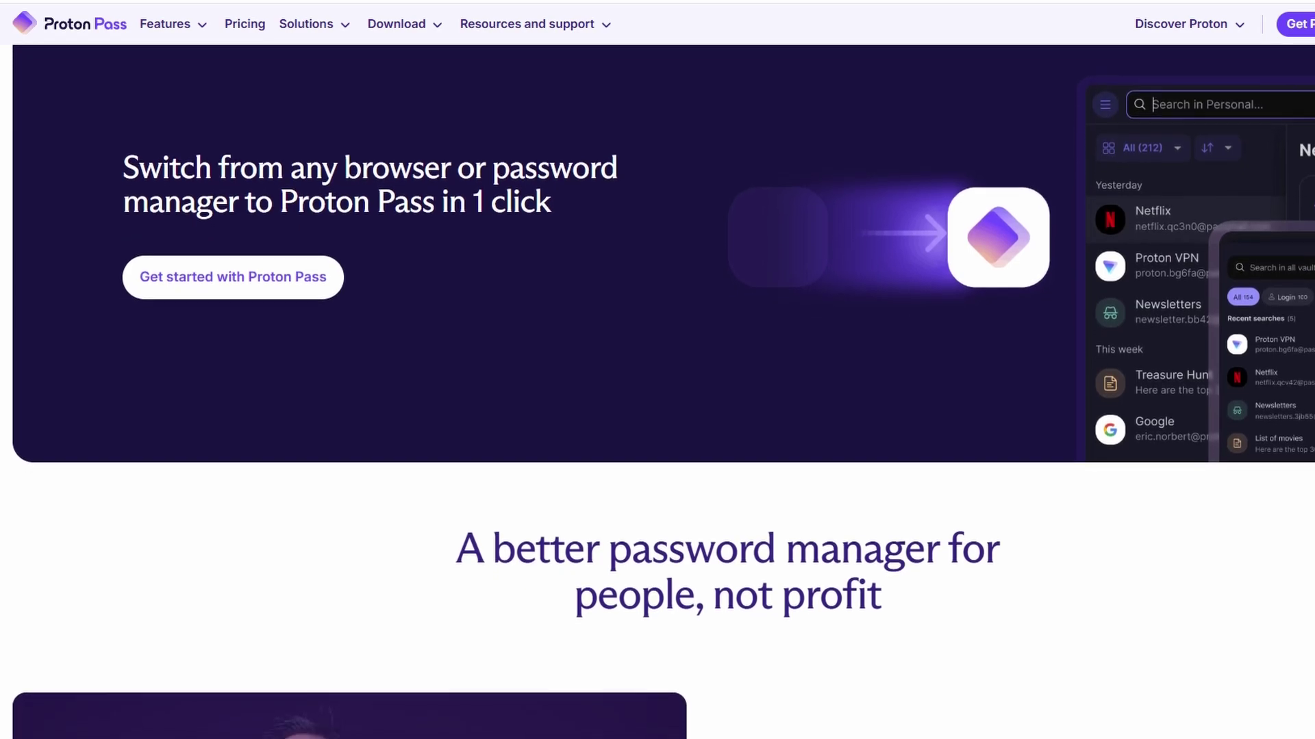
- Scroll through 'Our story', the Geneva headquarters and non-profit points to the 'Create a free account' button
{"action": "scroll", "coordinate": [658, 369], "scroll_direction": "down", "scroll_amount": 1}
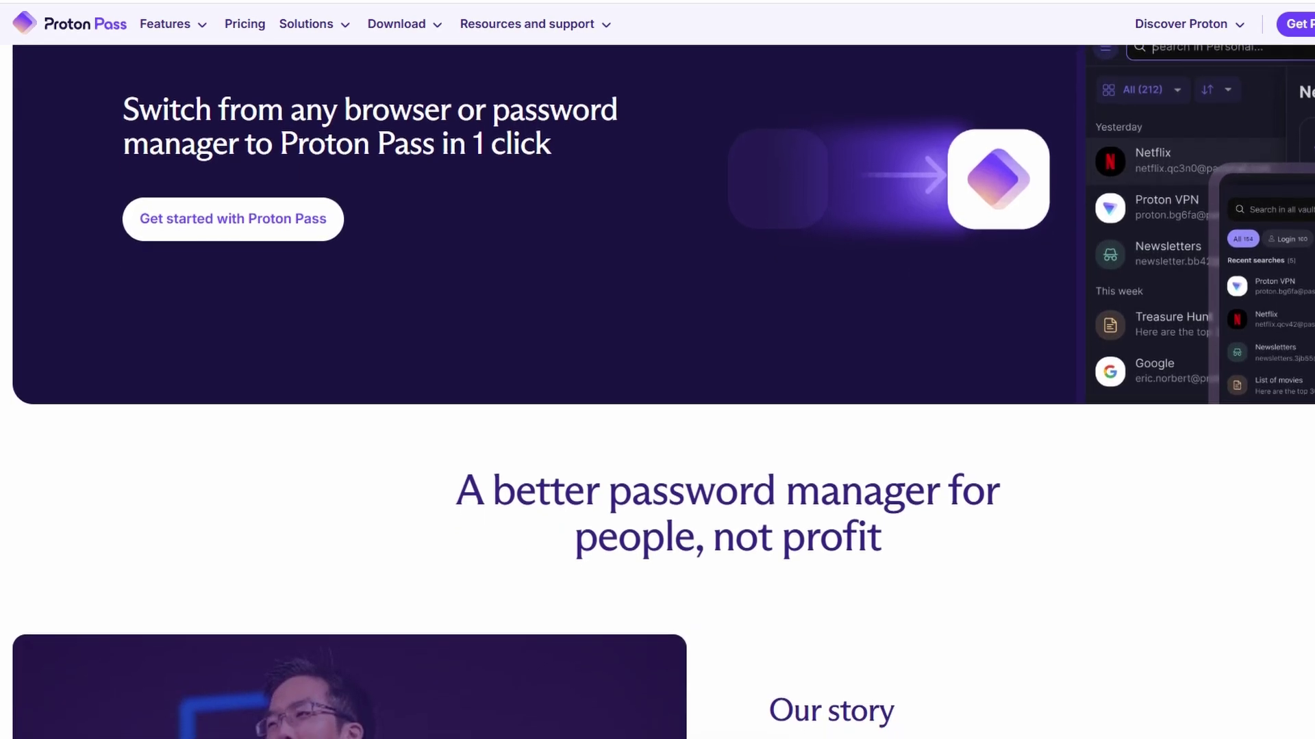
{"action": "scroll", "coordinate": [658, 370], "scroll_direction": "down", "scroll_amount": 1}
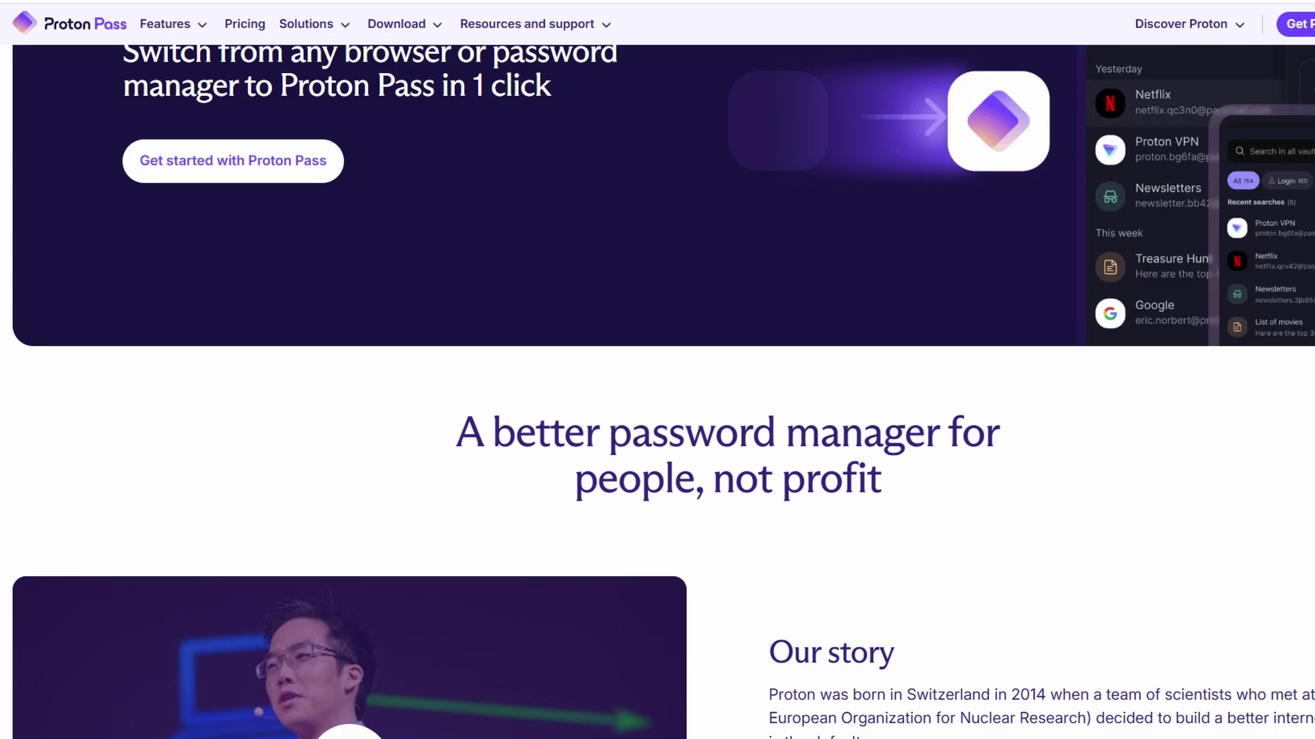
{"action": "scroll", "coordinate": [657, 370], "scroll_direction": "down", "scroll_amount": 1}
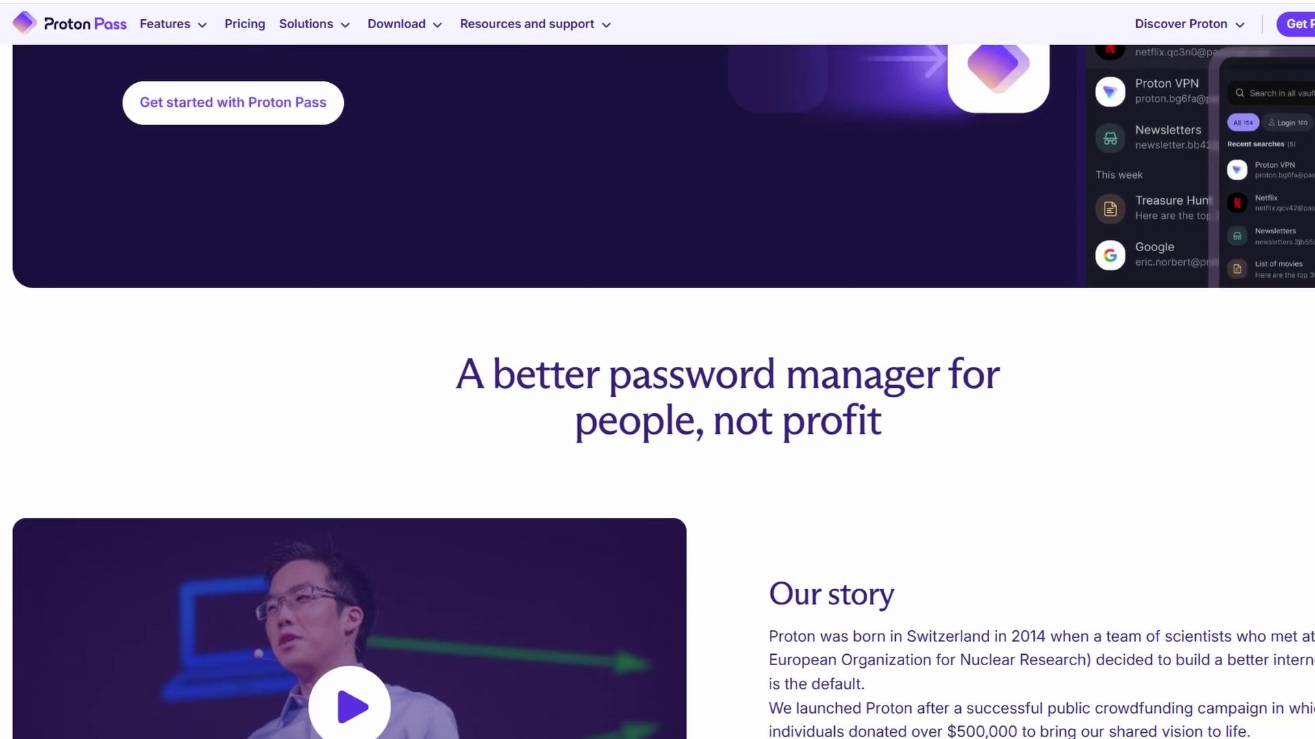
{"action": "scroll", "coordinate": [658, 369], "scroll_direction": "down", "scroll_amount": 1}
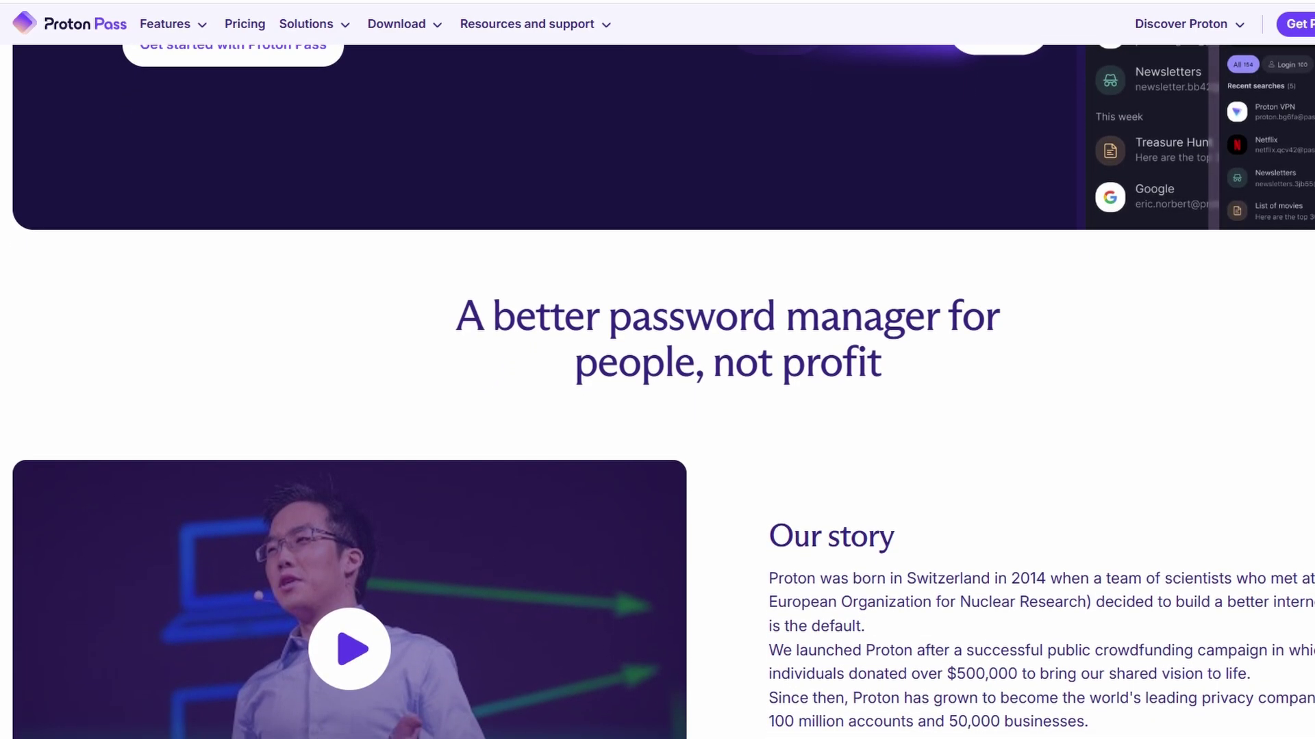
{"action": "scroll", "coordinate": [657, 370], "scroll_direction": "down", "scroll_amount": 1}
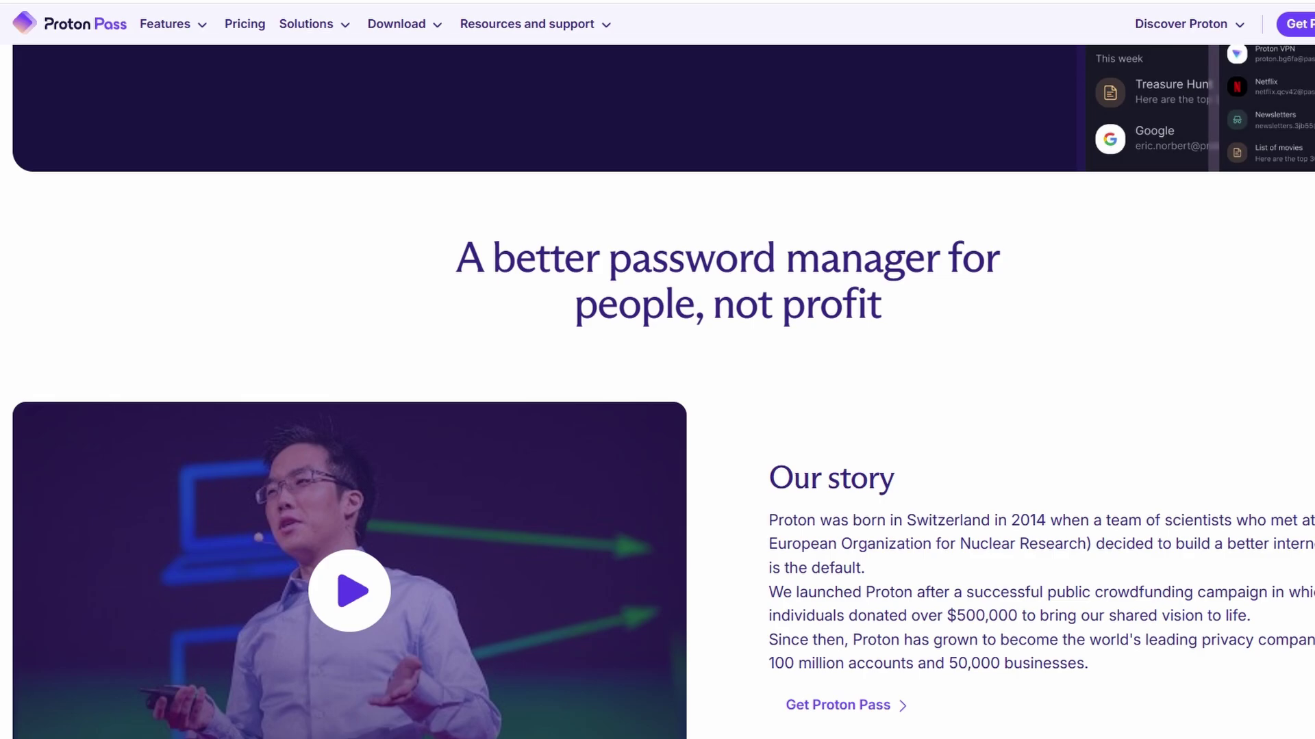
{"action": "scroll", "coordinate": [657, 370], "scroll_direction": "down", "scroll_amount": 1}
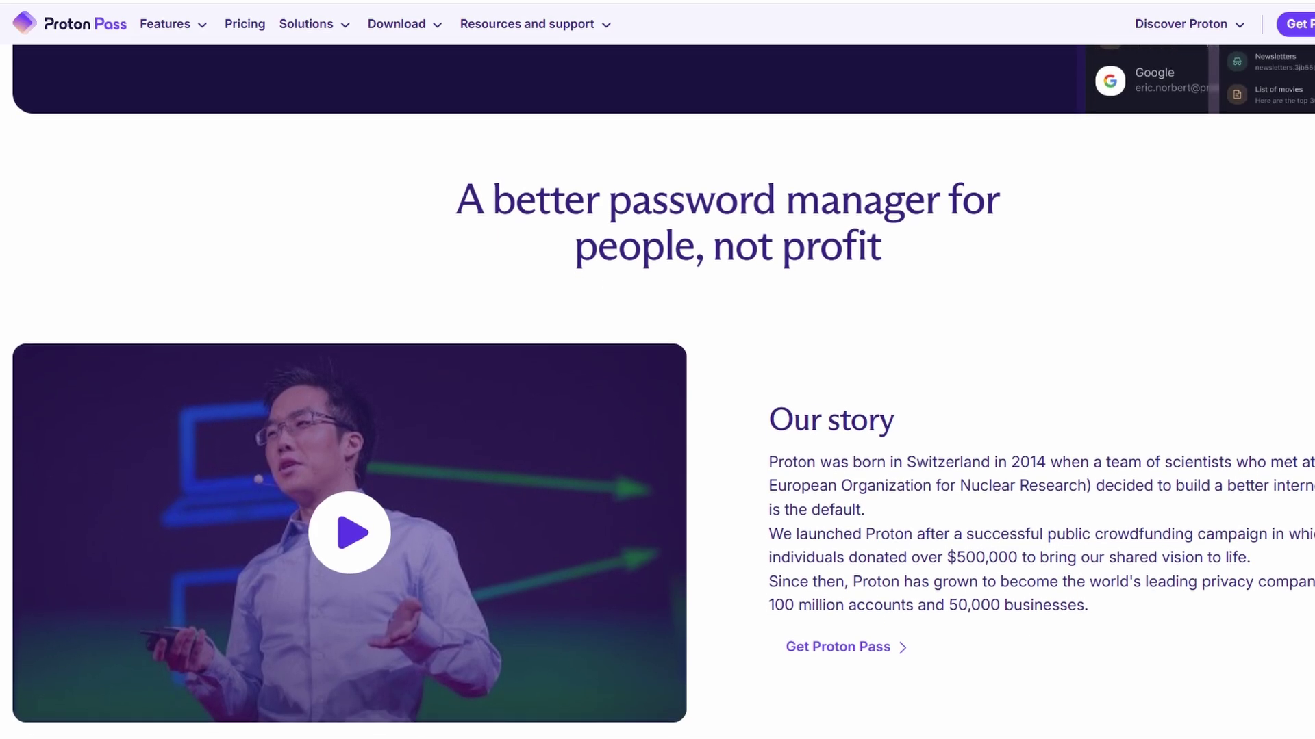
{"action": "scroll", "coordinate": [658, 369], "scroll_direction": "down", "scroll_amount": 1}
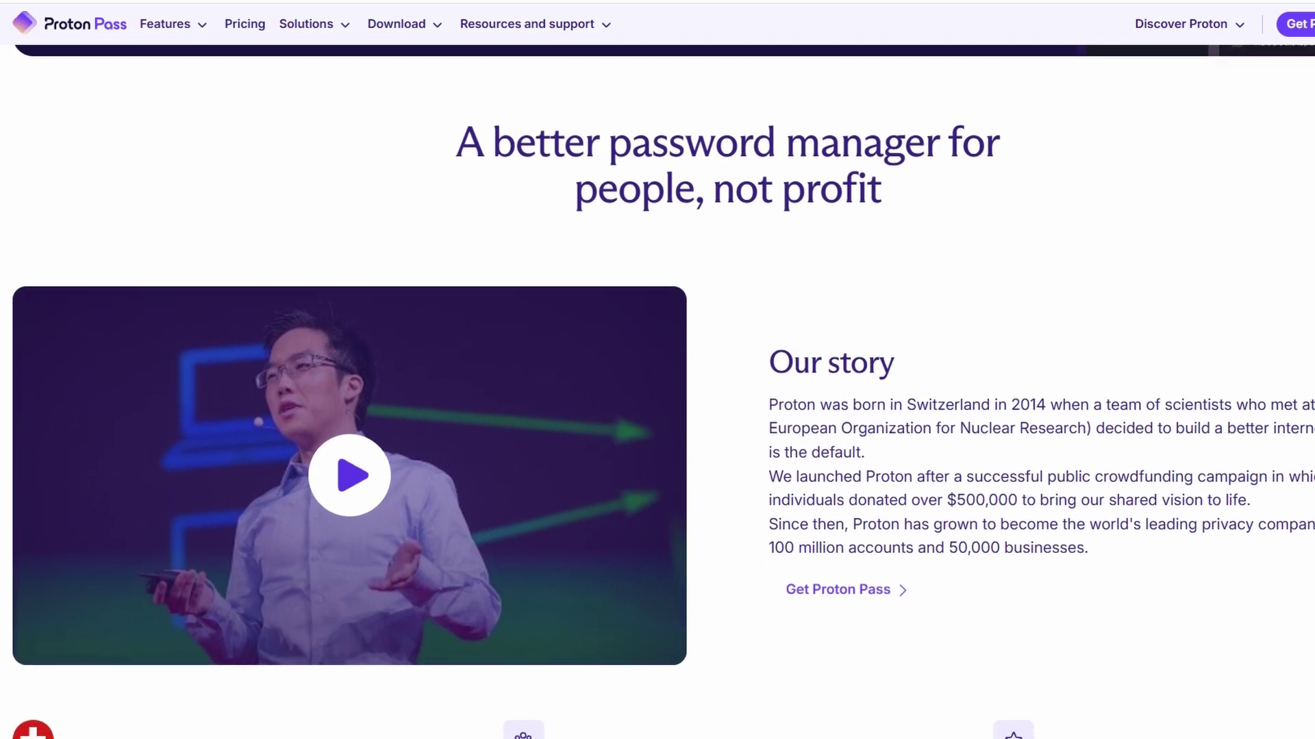
{"action": "scroll", "coordinate": [657, 370], "scroll_direction": "down", "scroll_amount": 1}
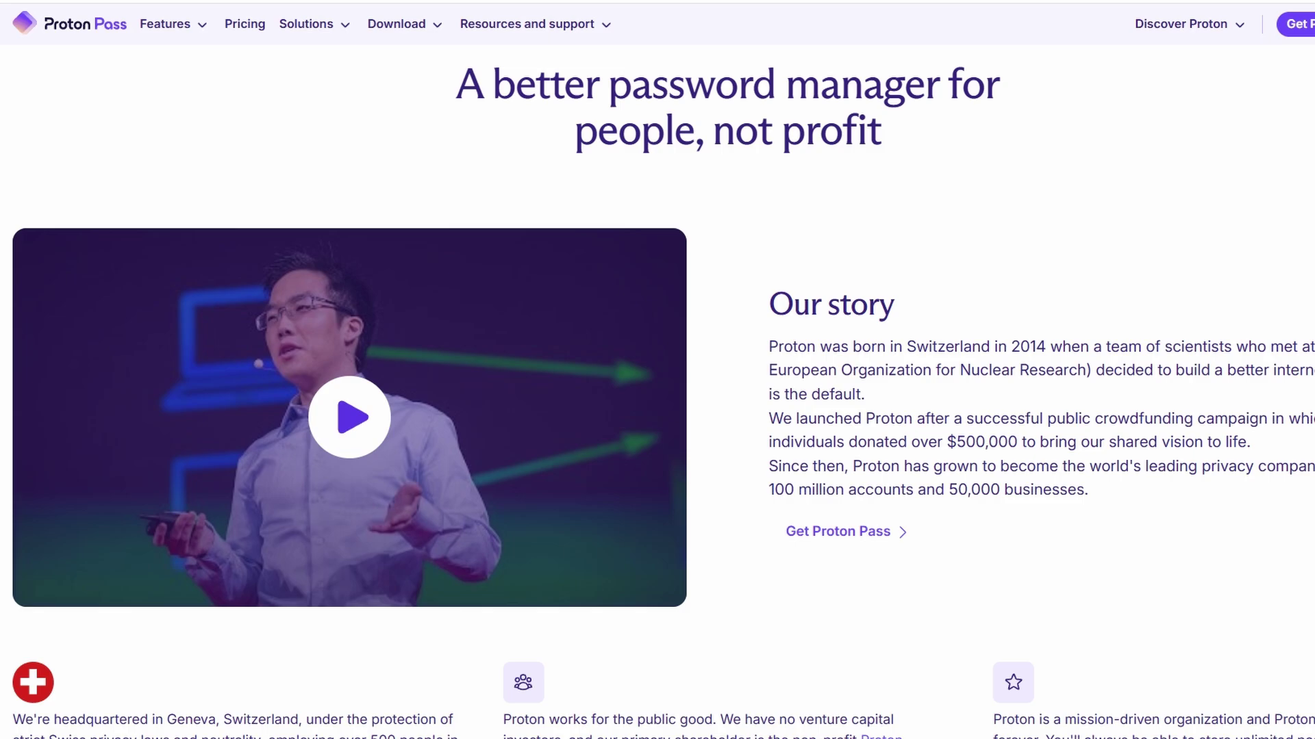
{"action": "scroll", "coordinate": [657, 369], "scroll_direction": "down", "scroll_amount": 1}
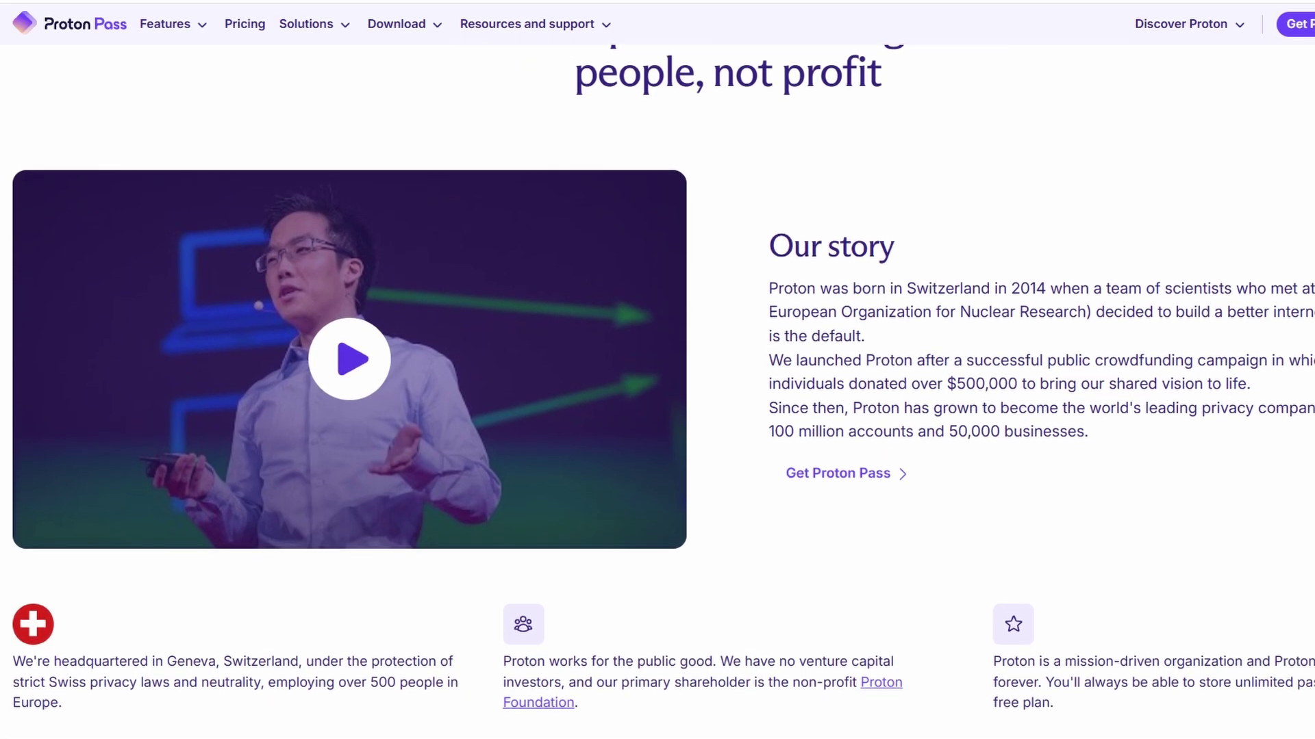
{"action": "scroll", "coordinate": [657, 370], "scroll_direction": "down", "scroll_amount": 1}
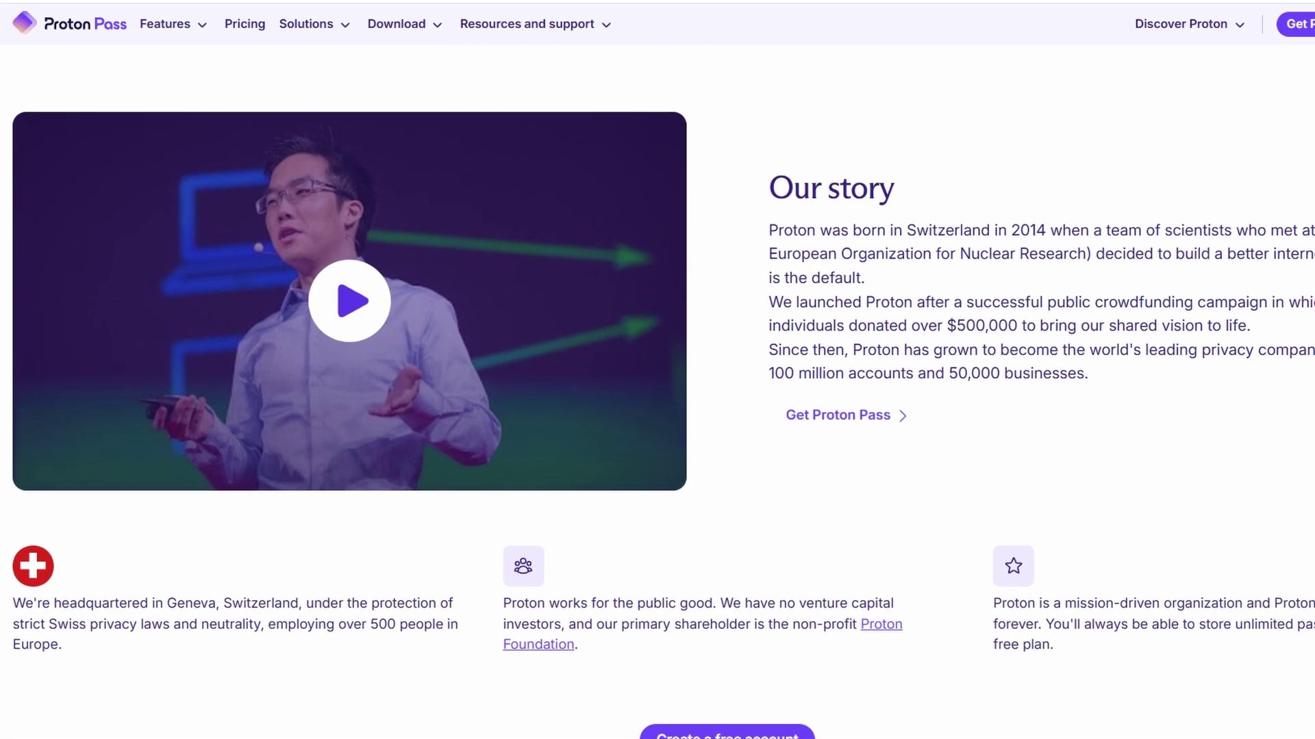
{"action": "scroll", "coordinate": [657, 370], "scroll_direction": "down", "scroll_amount": 1}
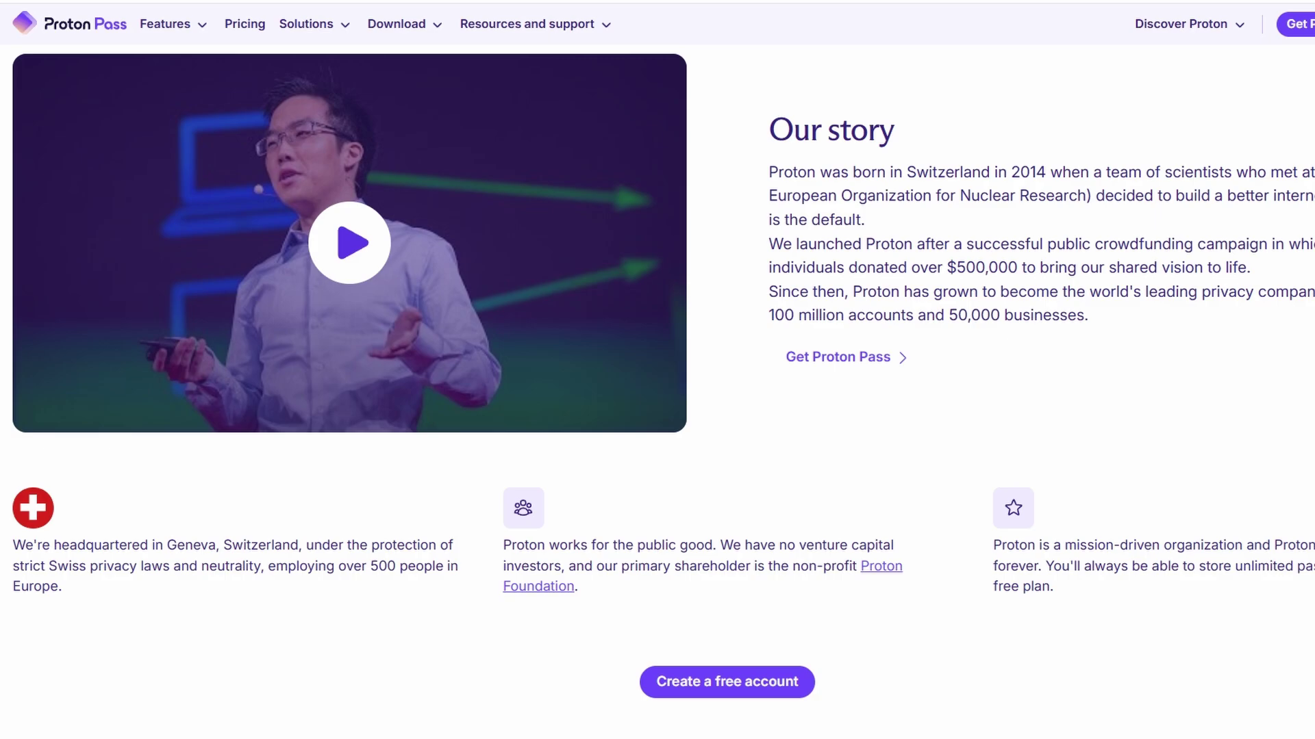
{"action": "scroll", "coordinate": [657, 370], "scroll_direction": "down", "scroll_amount": 1}
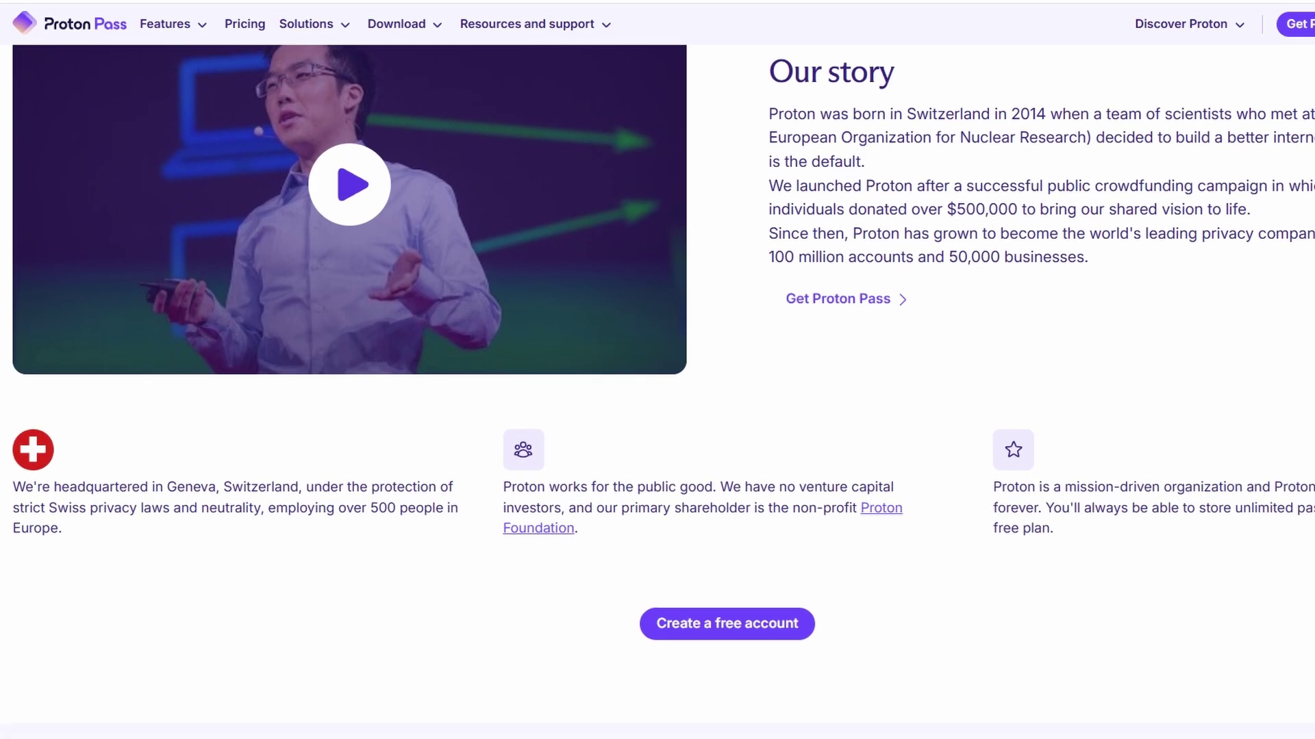
{"action": "scroll", "coordinate": [657, 370], "scroll_direction": "down", "scroll_amount": 1}
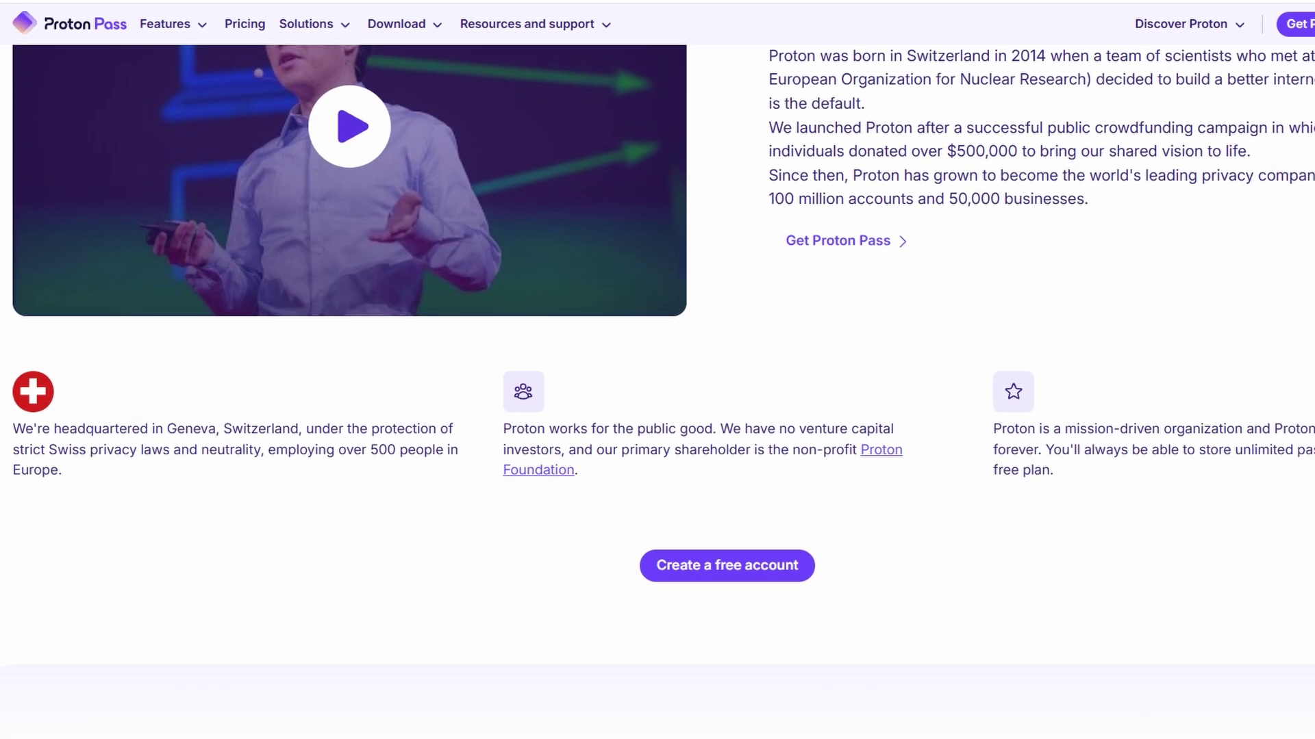
{"action": "scroll", "coordinate": [657, 370], "scroll_direction": "down", "scroll_amount": 1}
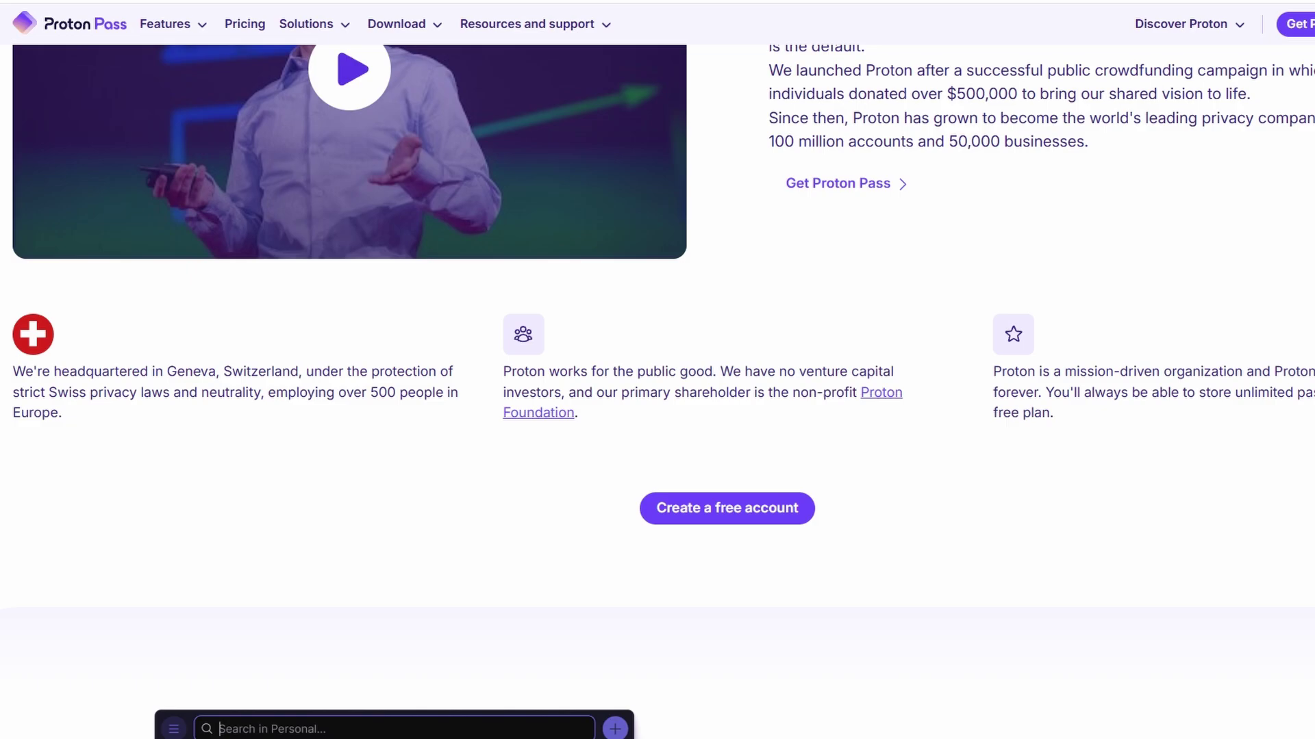
- Scroll past 'Protect your passwords for free, forever' to the 'Simple, encrypted solutions to protect your business' banner
{"action": "scroll", "coordinate": [658, 370], "scroll_direction": "down", "scroll_amount": 1}
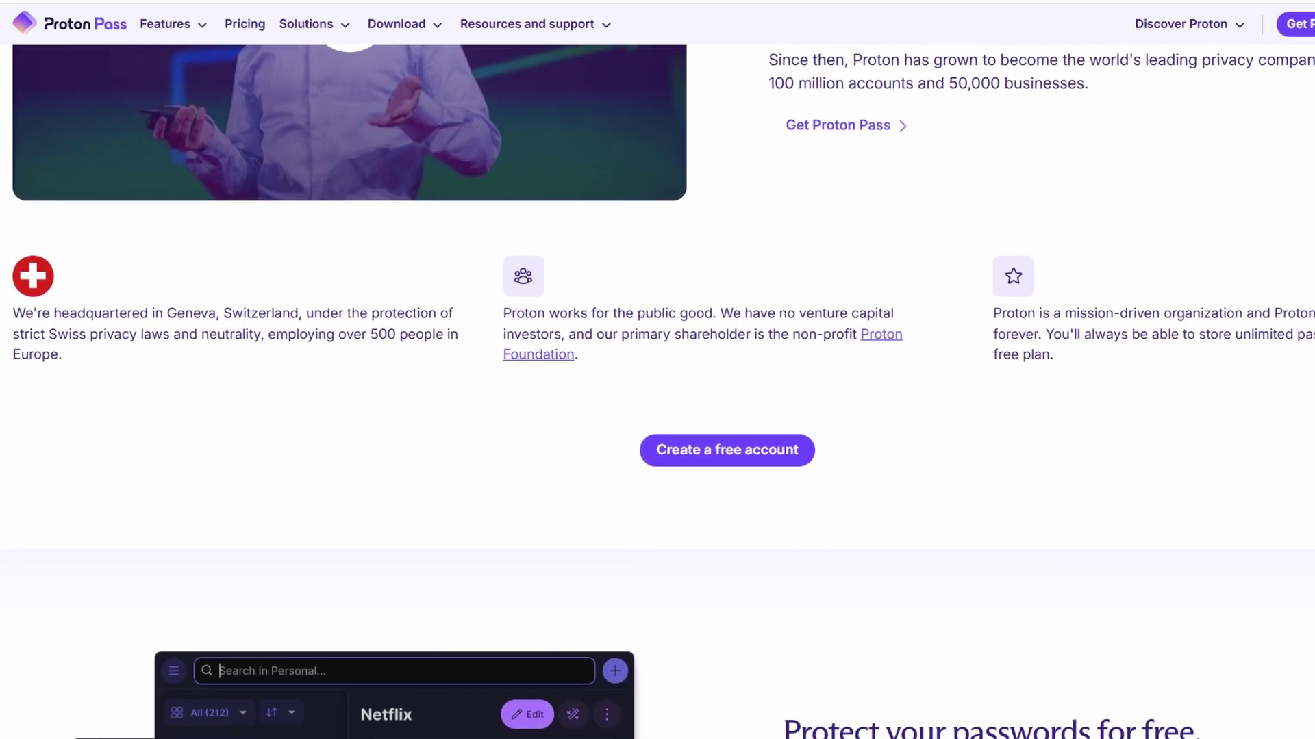
{"action": "scroll", "coordinate": [657, 370], "scroll_direction": "down", "scroll_amount": 1}
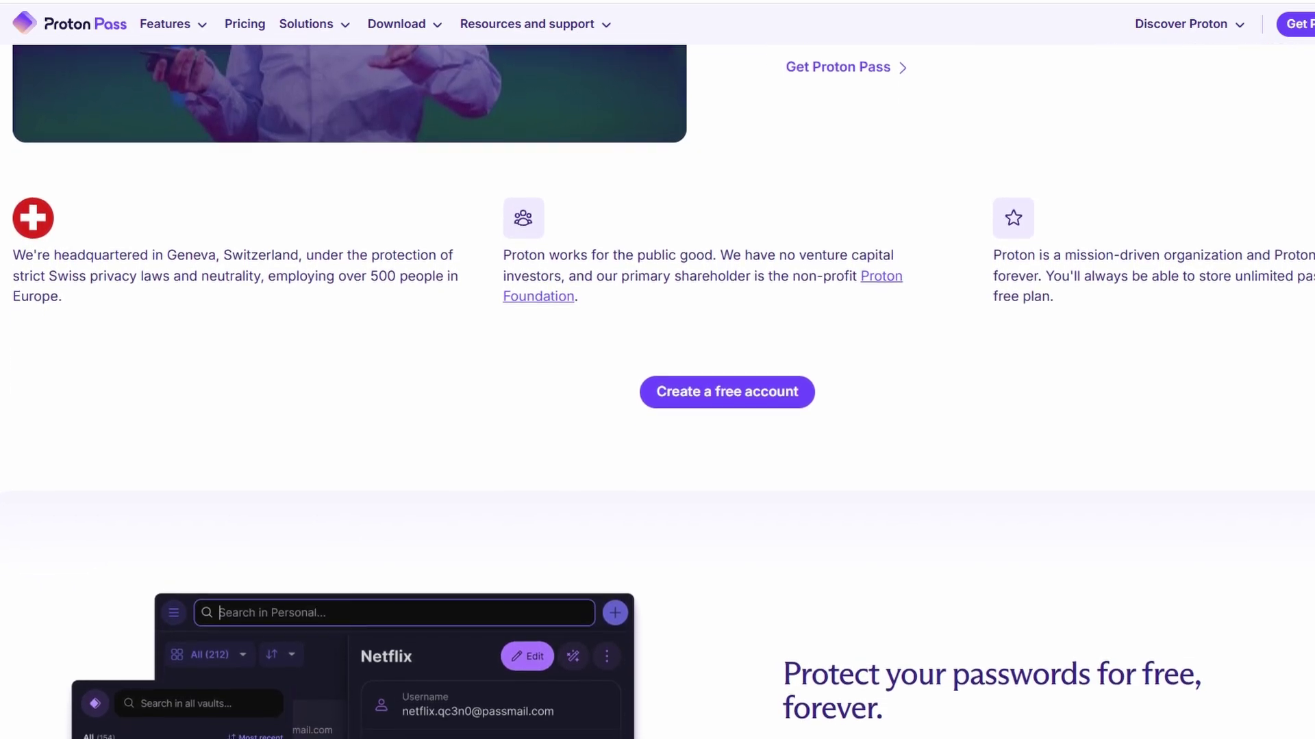
{"action": "scroll", "coordinate": [657, 370], "scroll_direction": "down", "scroll_amount": 1}
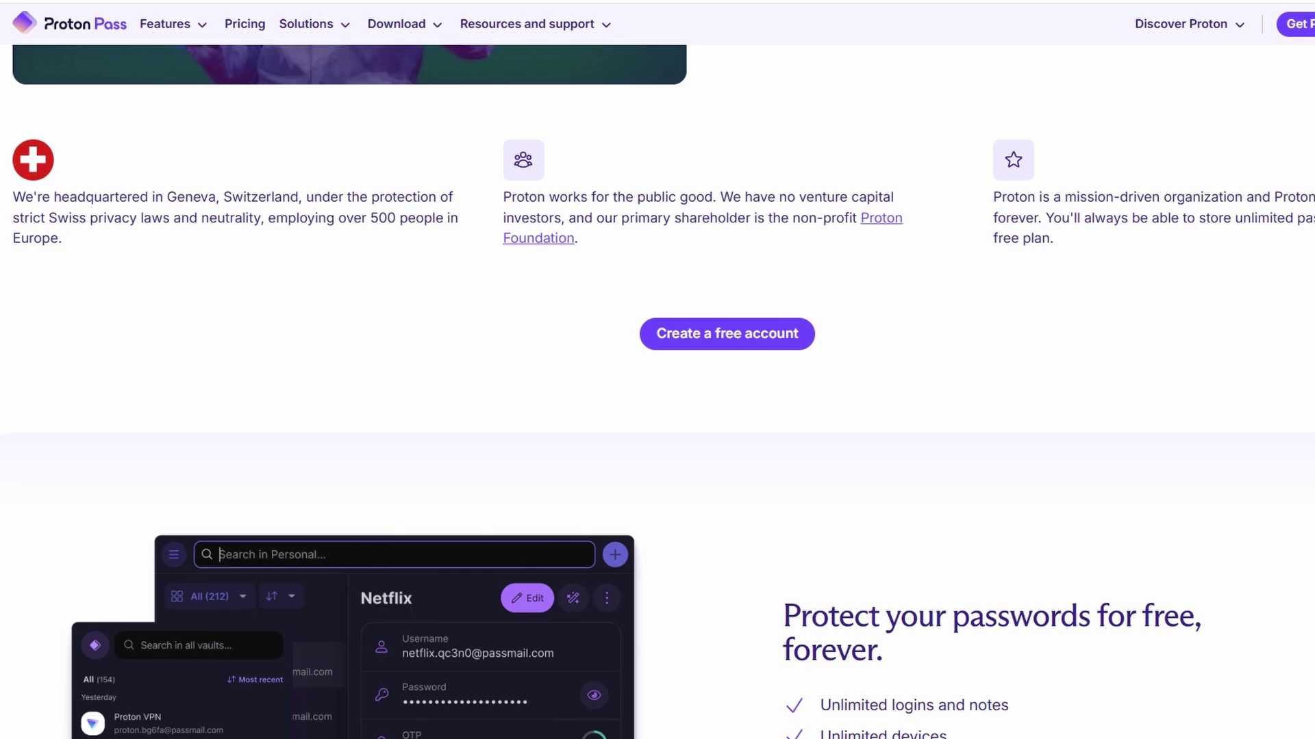
{"action": "scroll", "coordinate": [658, 370], "scroll_direction": "down", "scroll_amount": 1}
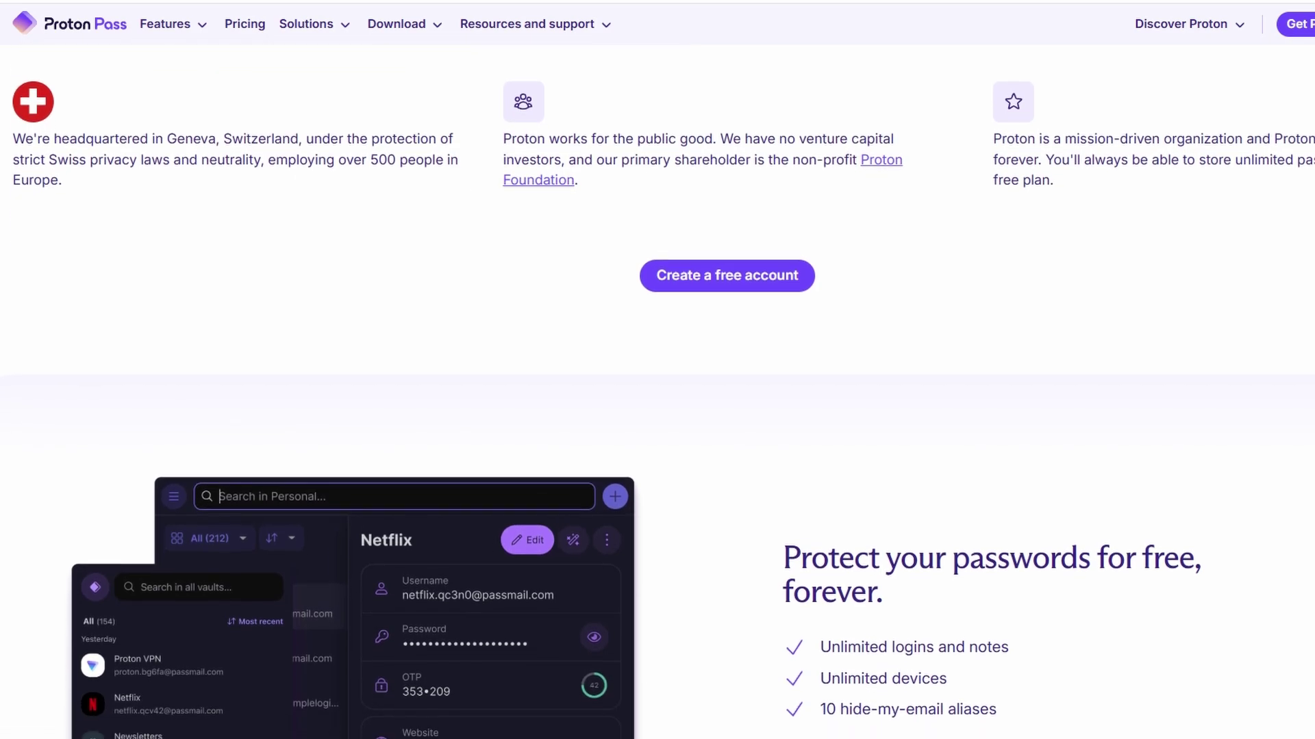
{"action": "scroll", "coordinate": [657, 370], "scroll_direction": "down", "scroll_amount": 1}
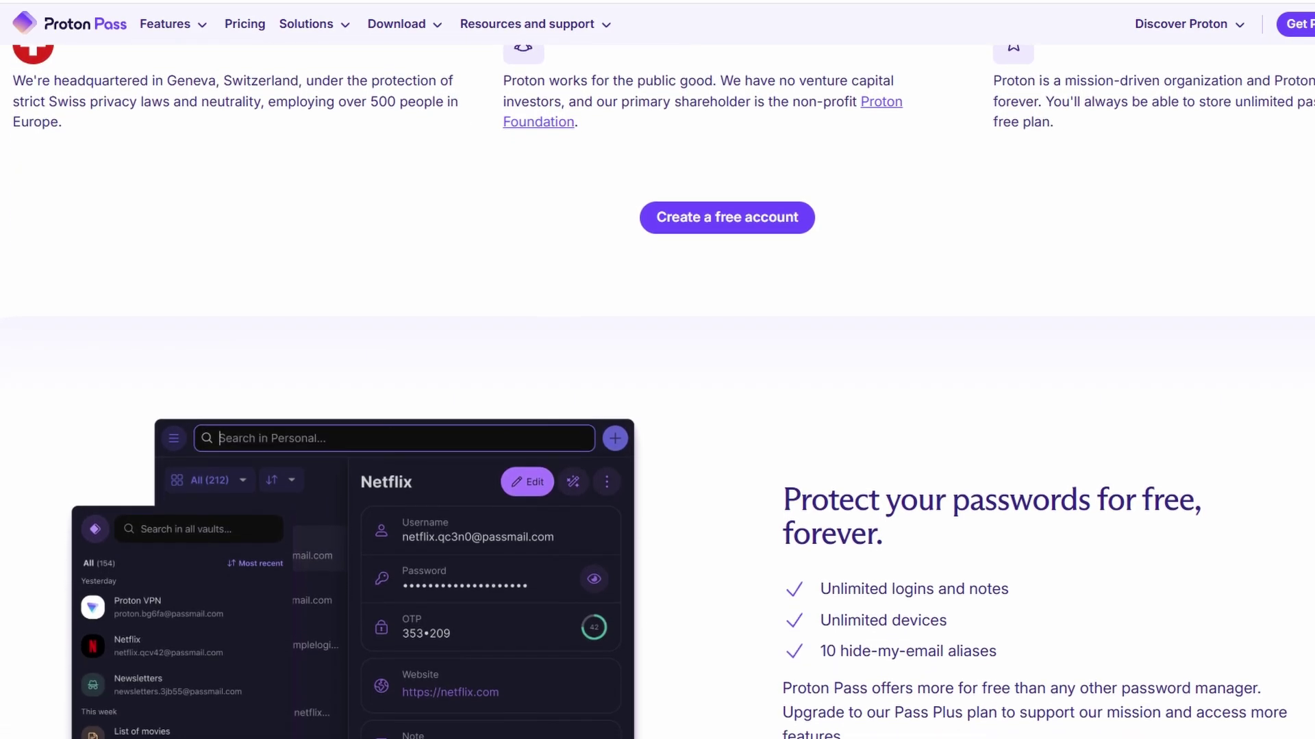
{"action": "scroll", "coordinate": [657, 370], "scroll_direction": "down", "scroll_amount": 1}
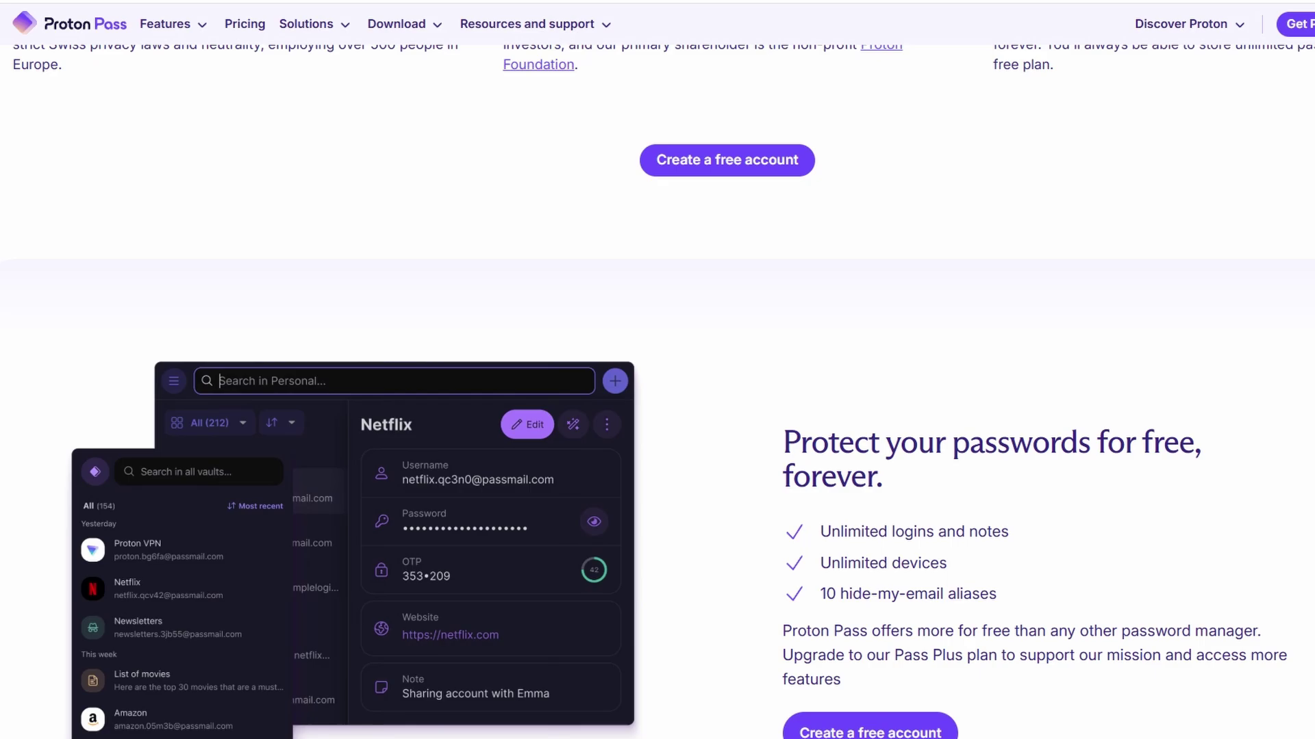
{"action": "scroll", "coordinate": [657, 370], "scroll_direction": "down", "scroll_amount": 1}
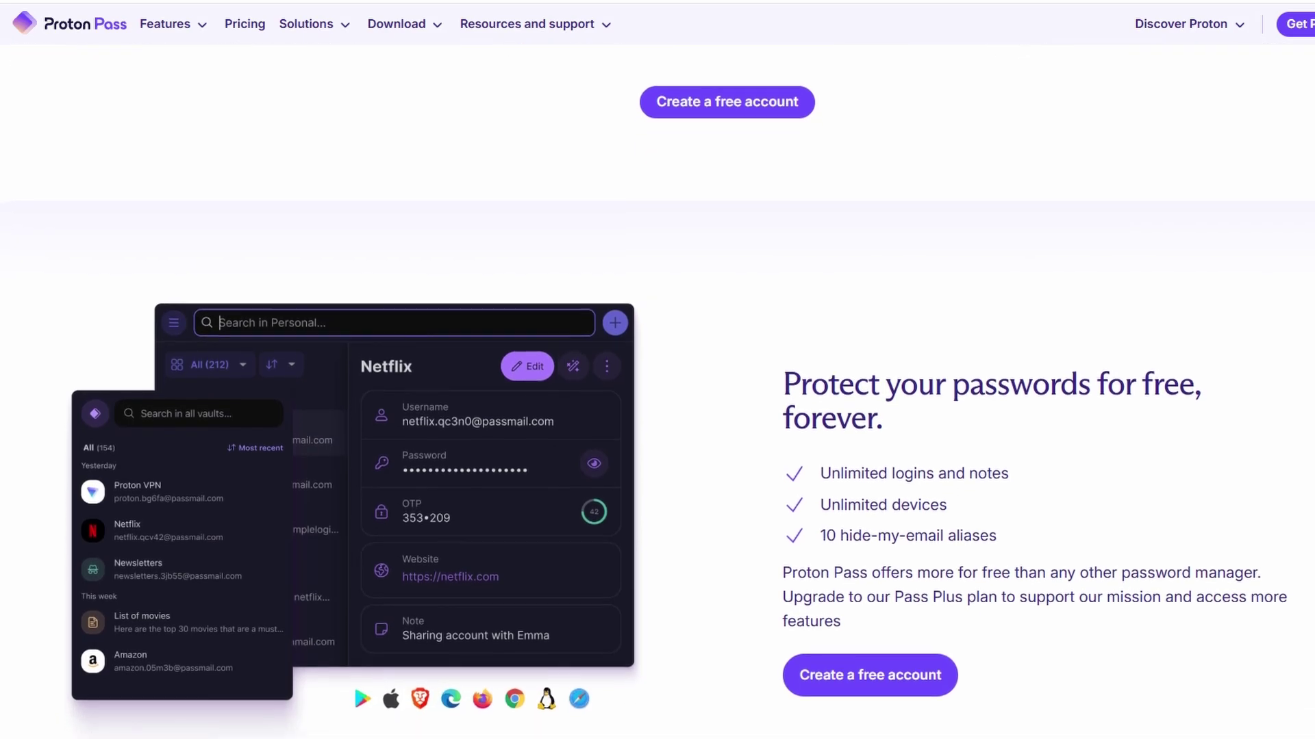
{"action": "scroll", "coordinate": [658, 370], "scroll_direction": "down", "scroll_amount": 1}
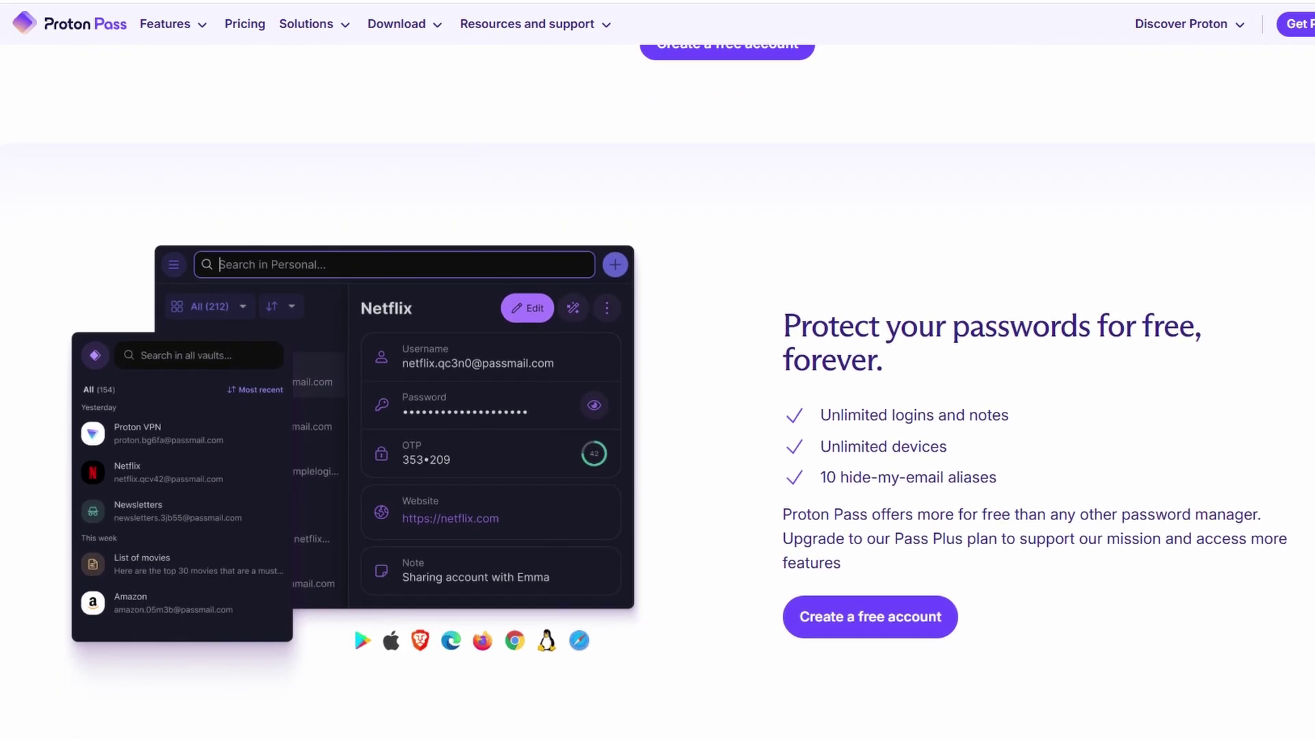
{"action": "scroll", "coordinate": [657, 370], "scroll_direction": "down", "scroll_amount": 1}
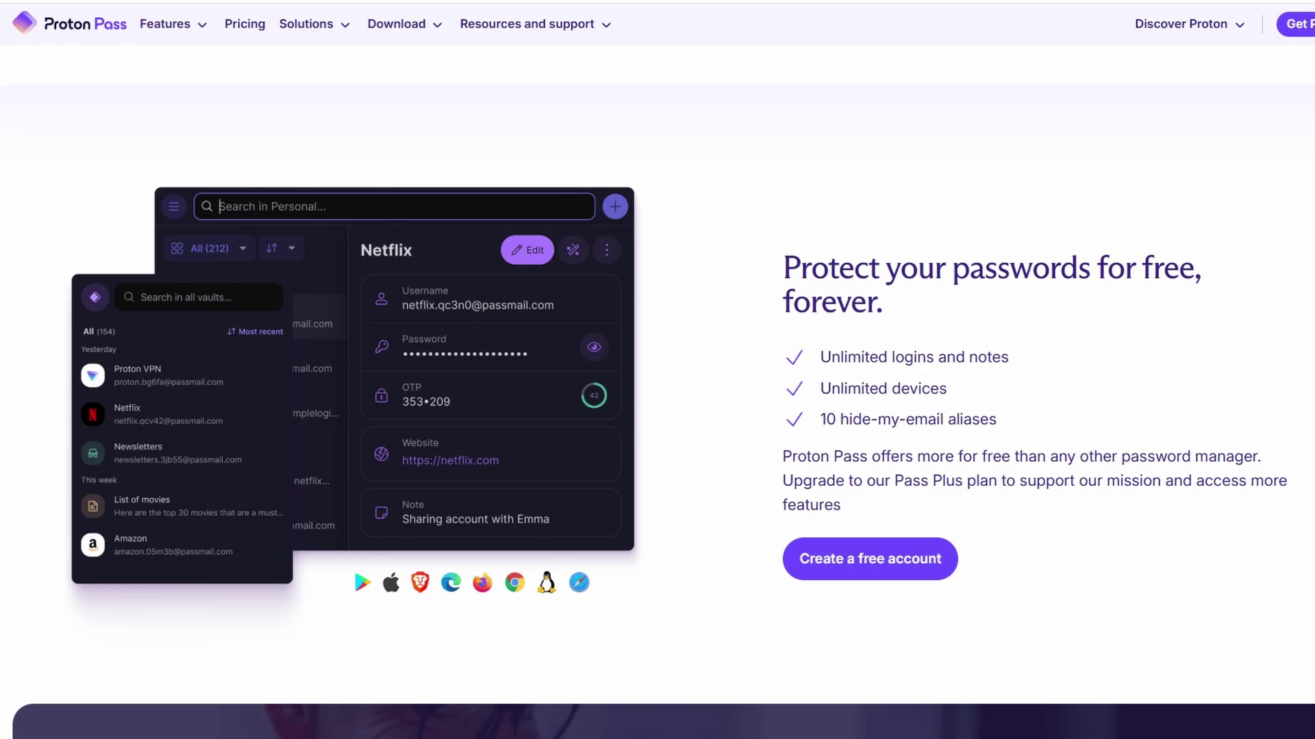
{"action": "scroll", "coordinate": [657, 370], "scroll_direction": "down", "scroll_amount": 1}
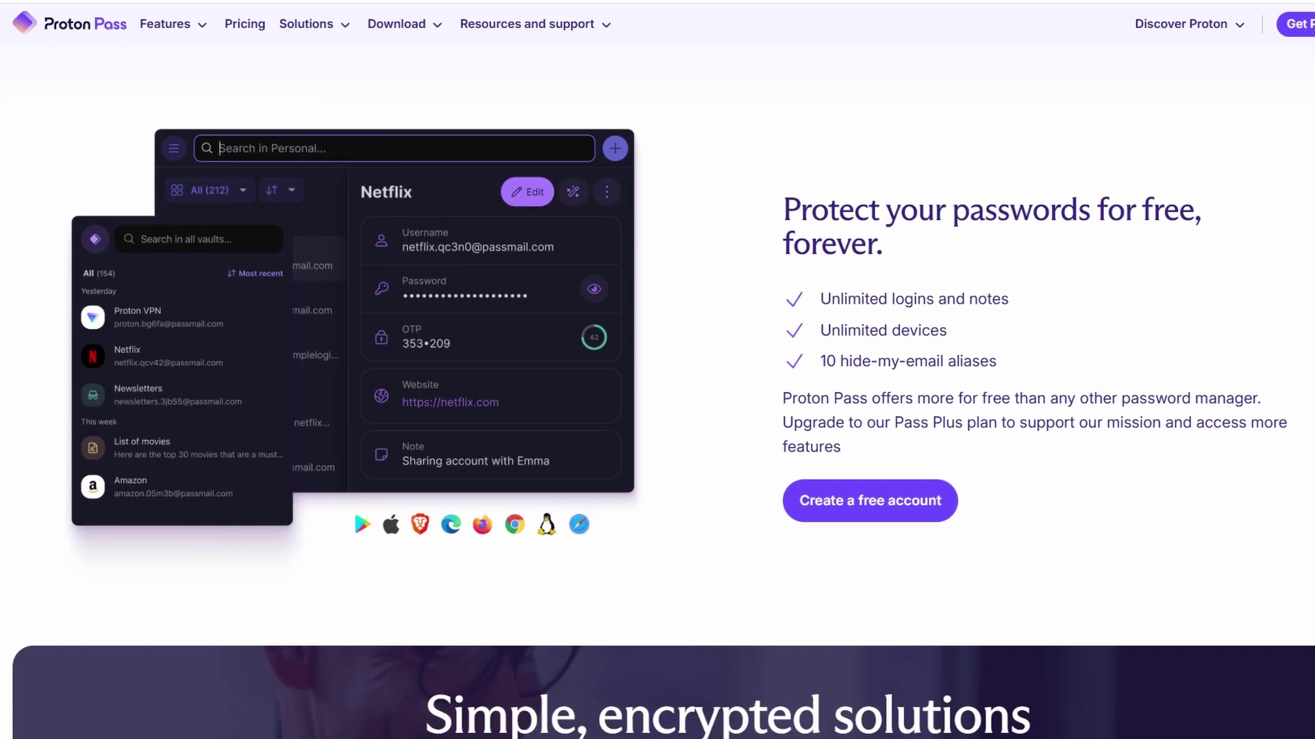
{"action": "scroll", "coordinate": [657, 369], "scroll_direction": "down", "scroll_amount": 1}
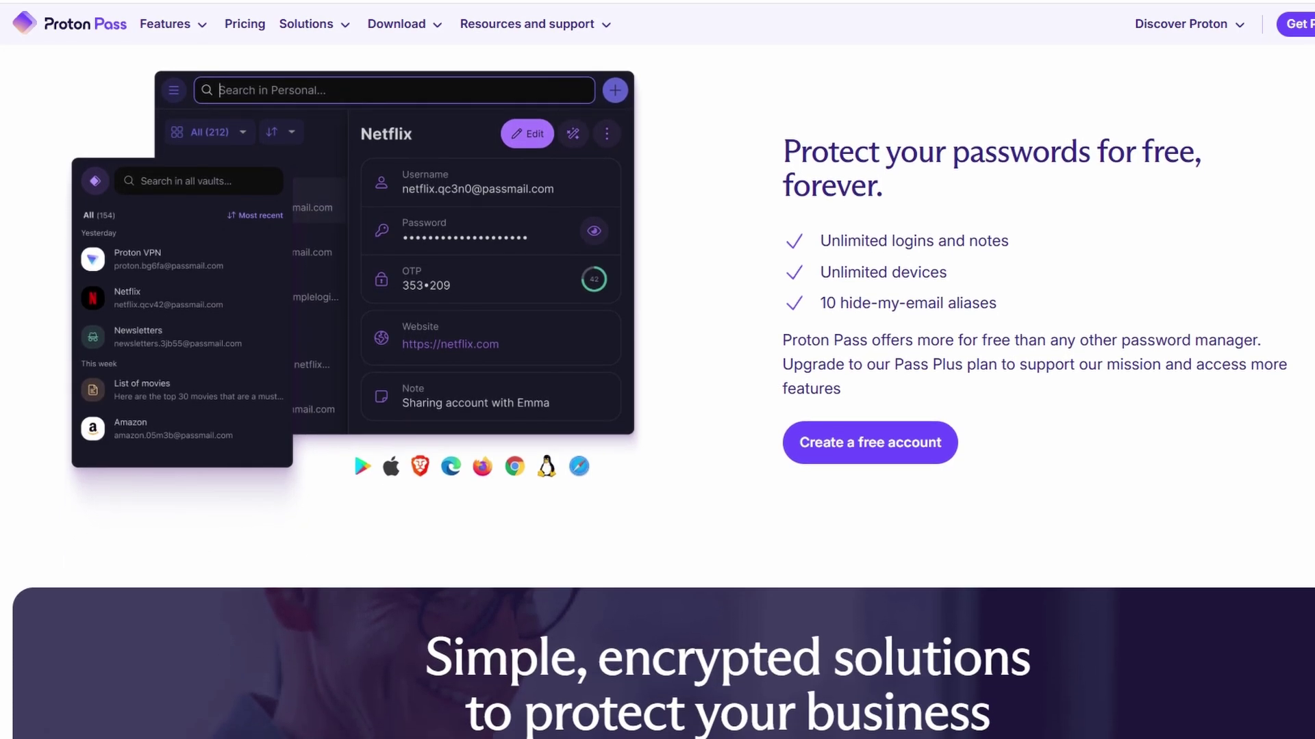
{"action": "scroll", "coordinate": [657, 370], "scroll_direction": "down", "scroll_amount": 1}
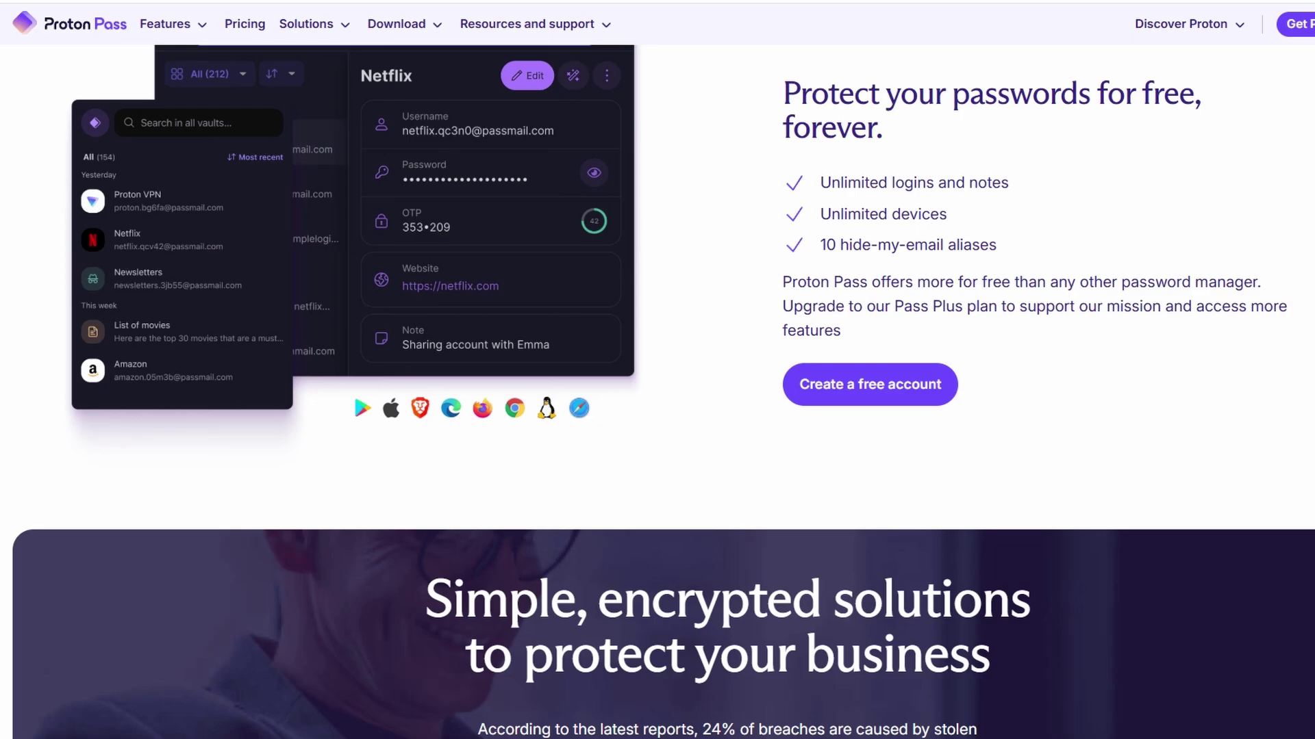
{"action": "scroll", "coordinate": [658, 370], "scroll_direction": "down", "scroll_amount": 1}
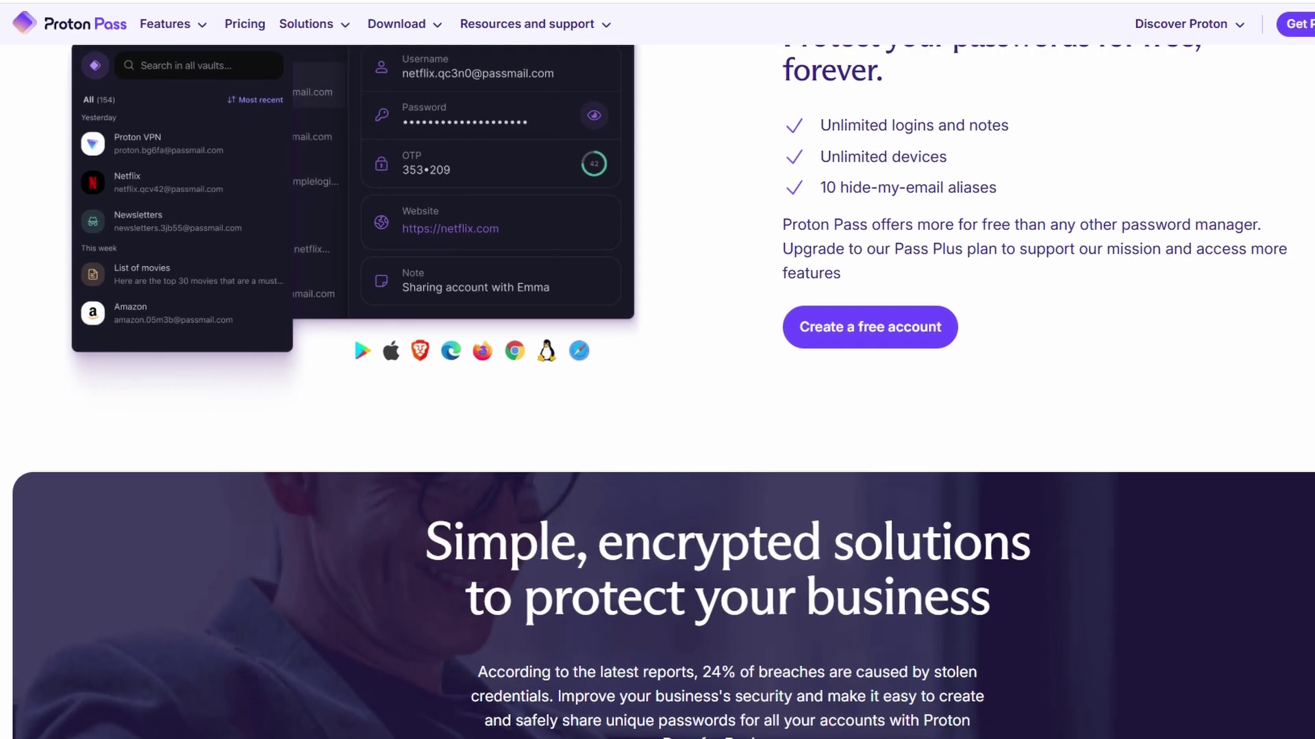
{"action": "scroll", "coordinate": [658, 369], "scroll_direction": "down", "scroll_amount": 1}
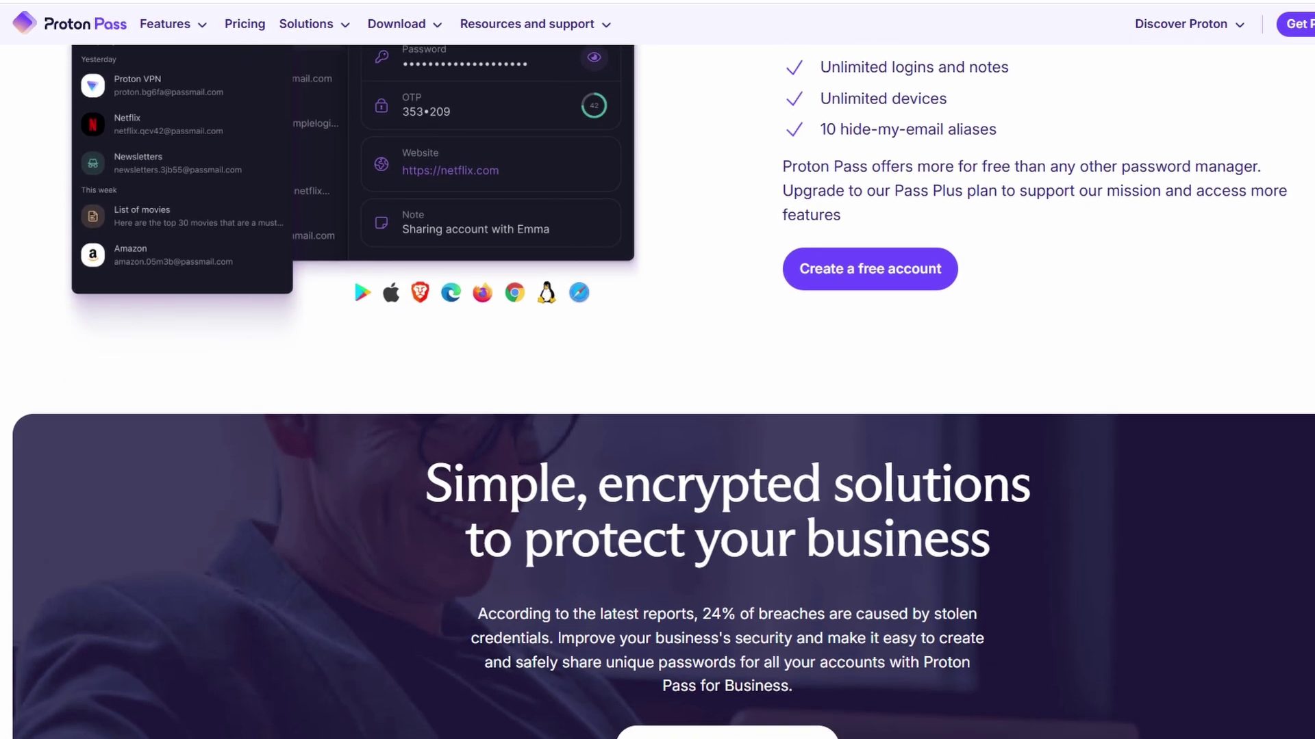
{"action": "scroll", "coordinate": [658, 370], "scroll_direction": "down", "scroll_amount": 1}
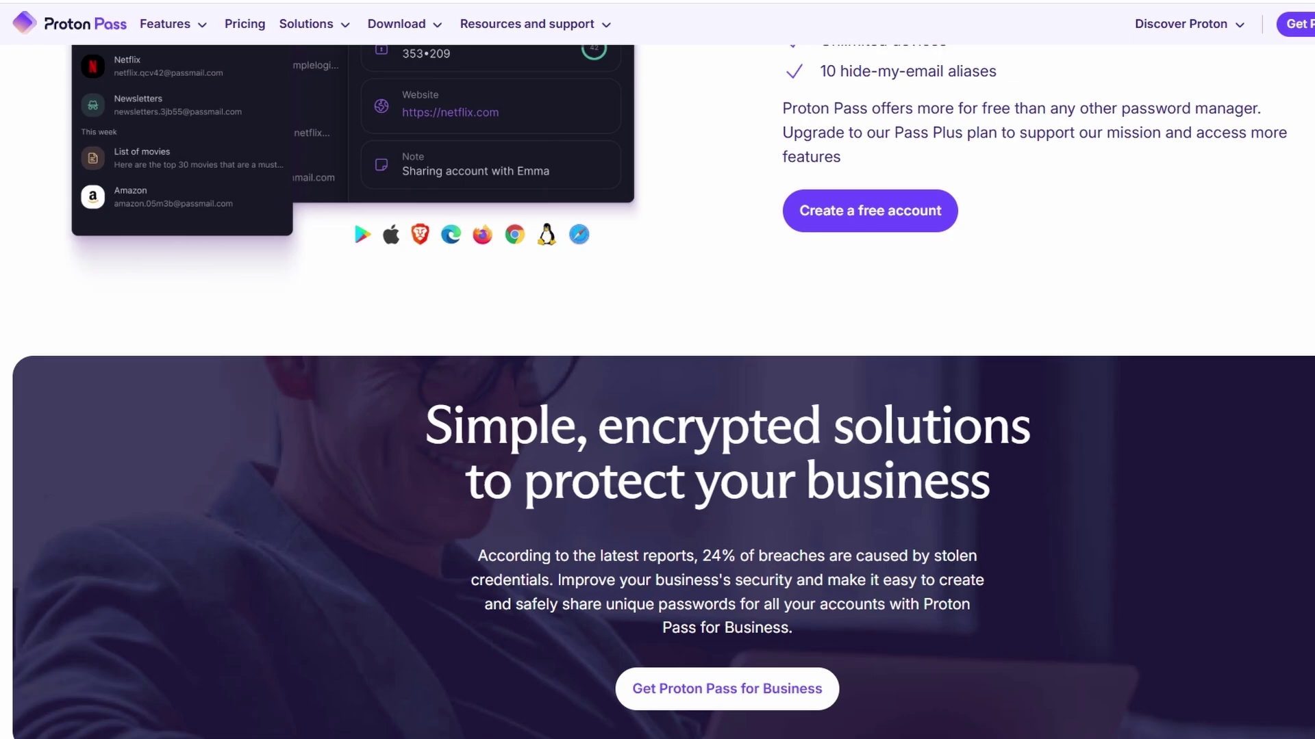
{"action": "scroll", "coordinate": [658, 369], "scroll_direction": "down", "scroll_amount": 1}
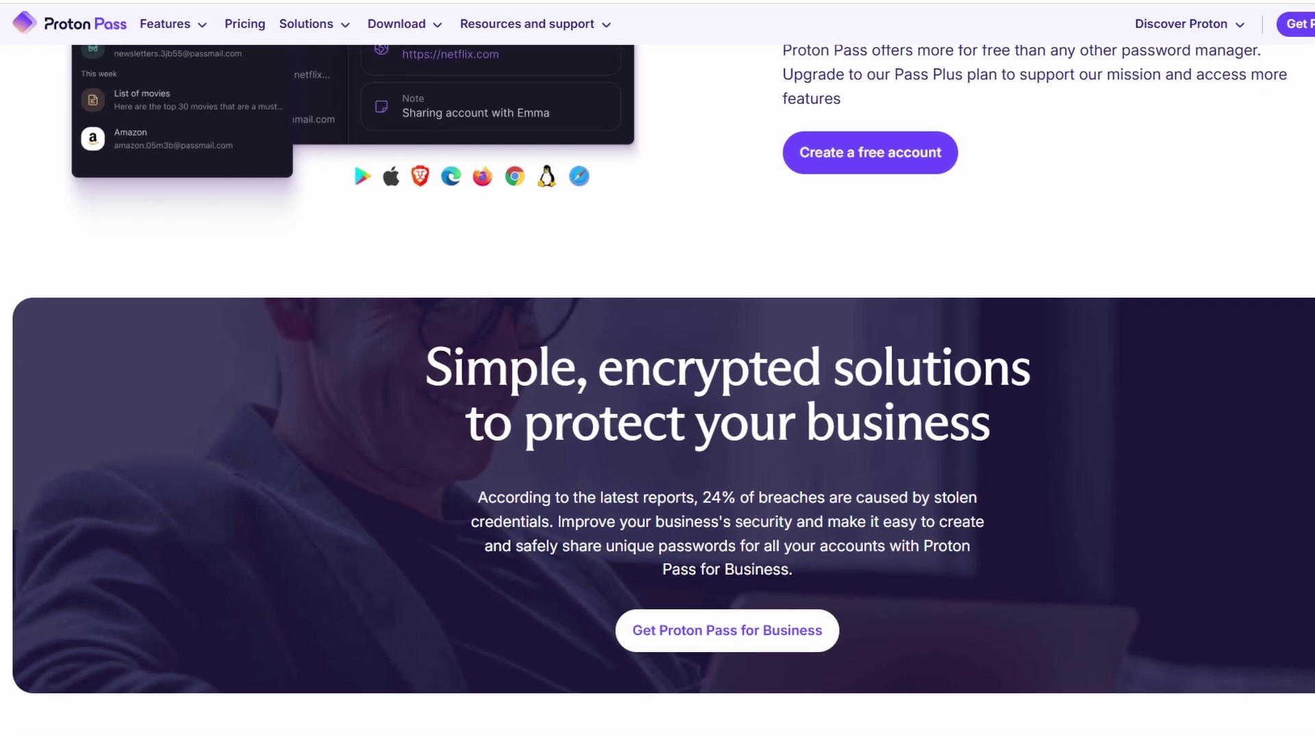
- Scroll past the blog cards and Proton apps list, then jump back to the homepage's top hero
{"action": "scroll", "coordinate": [657, 370], "scroll_direction": "down", "scroll_amount": 1}
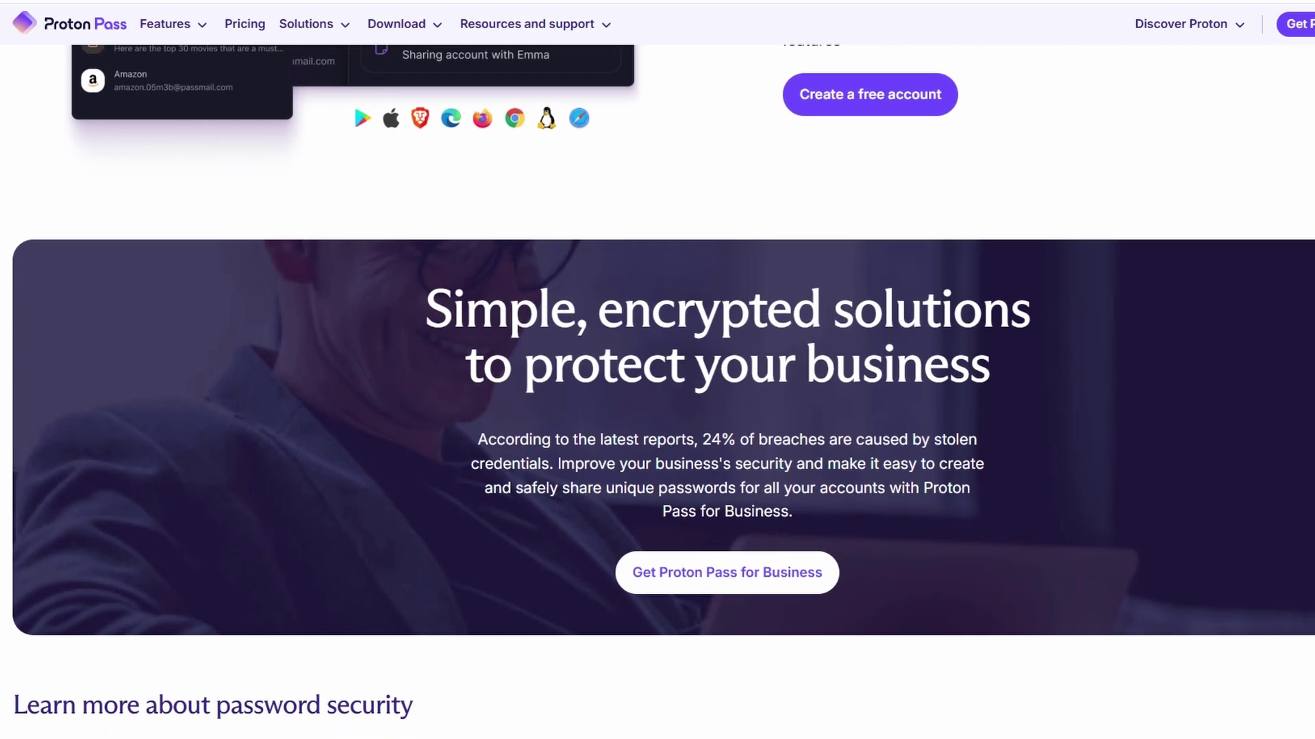
{"action": "scroll", "coordinate": [657, 370], "scroll_direction": "down", "scroll_amount": 1}
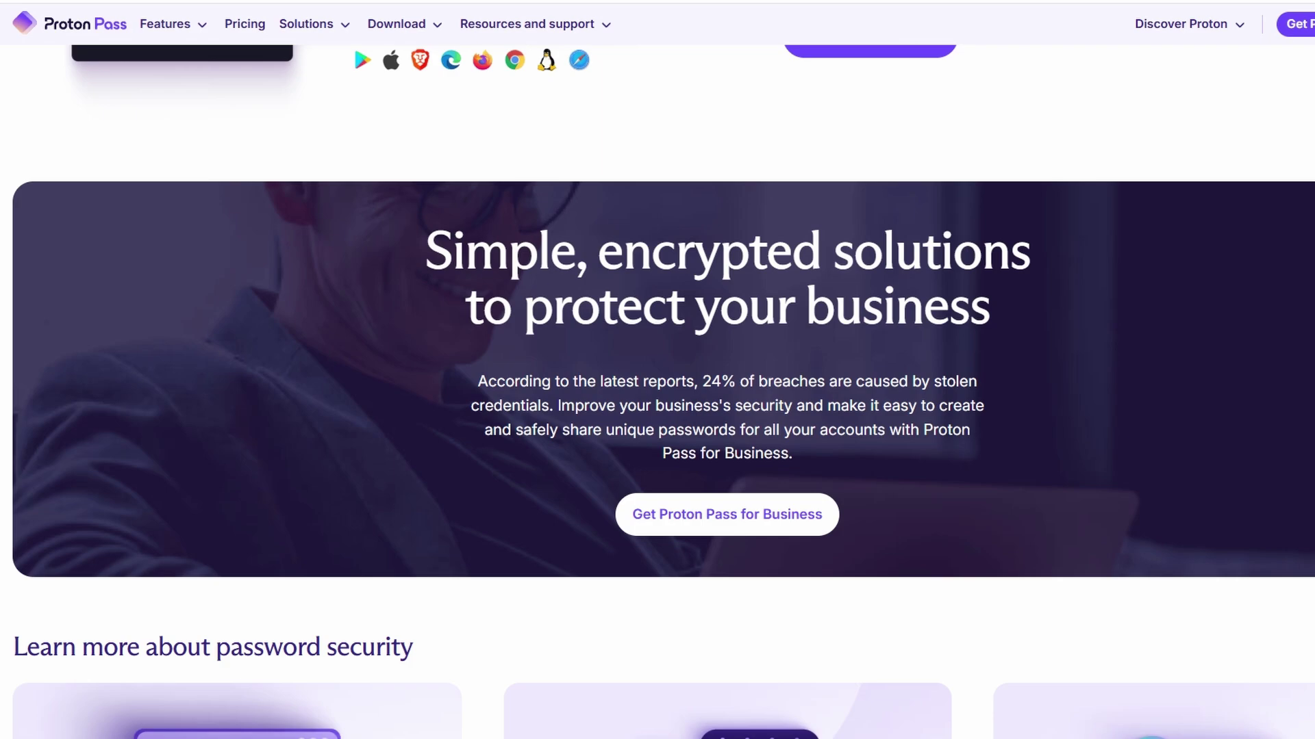
{"action": "scroll", "coordinate": [657, 370], "scroll_direction": "down", "scroll_amount": 1}
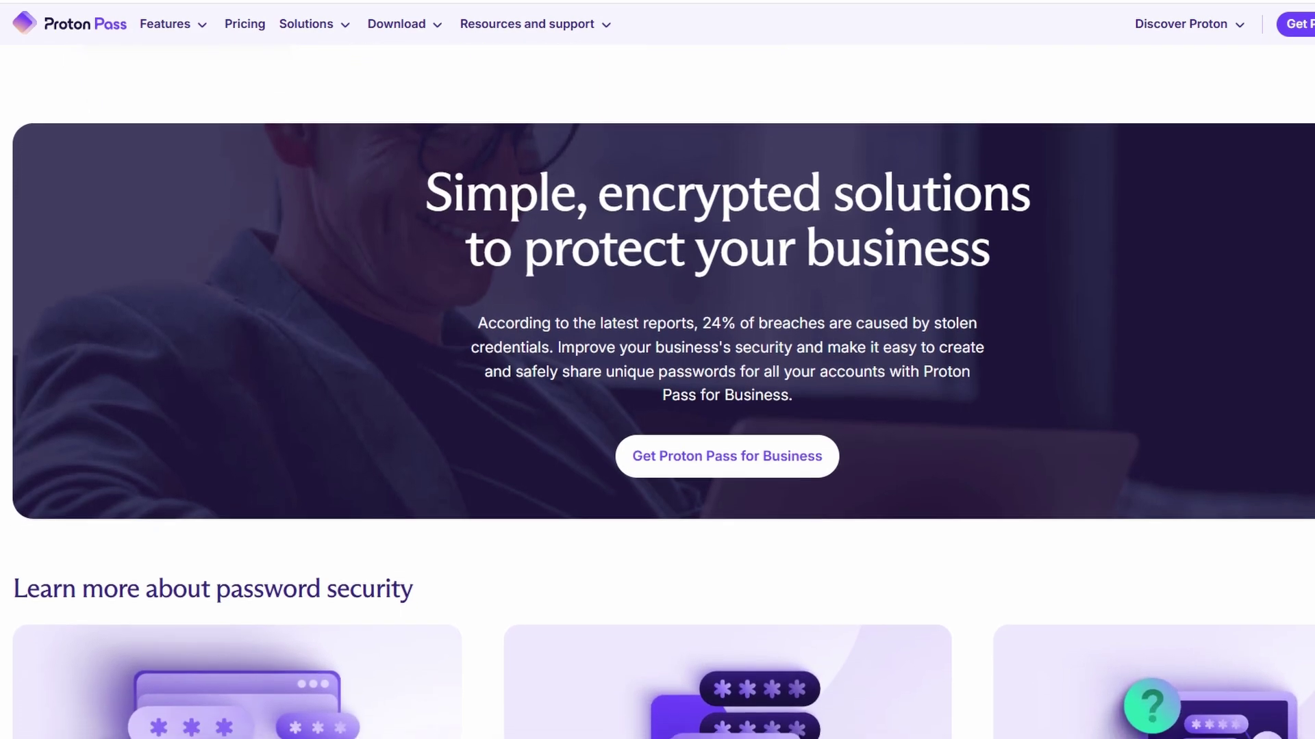
{"action": "scroll", "coordinate": [657, 370], "scroll_direction": "down", "scroll_amount": 1}
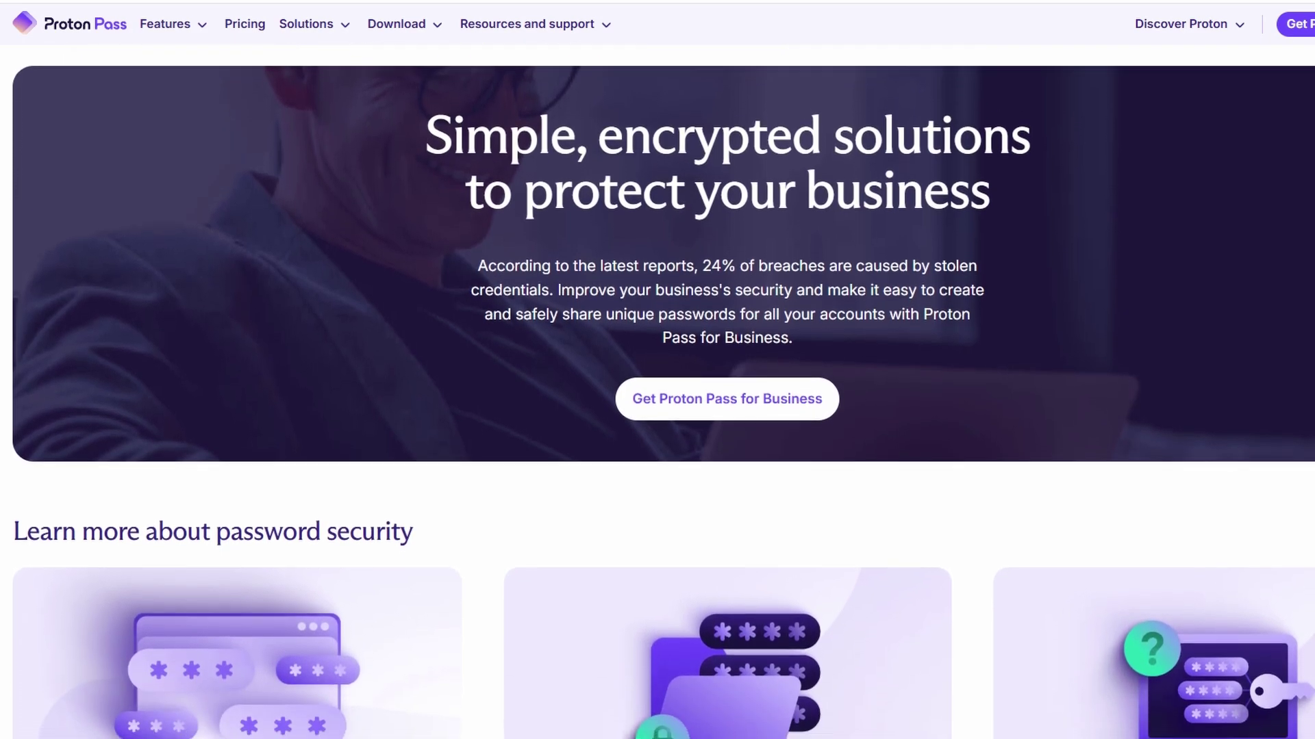
{"action": "scroll", "coordinate": [657, 370], "scroll_direction": "down", "scroll_amount": 1}
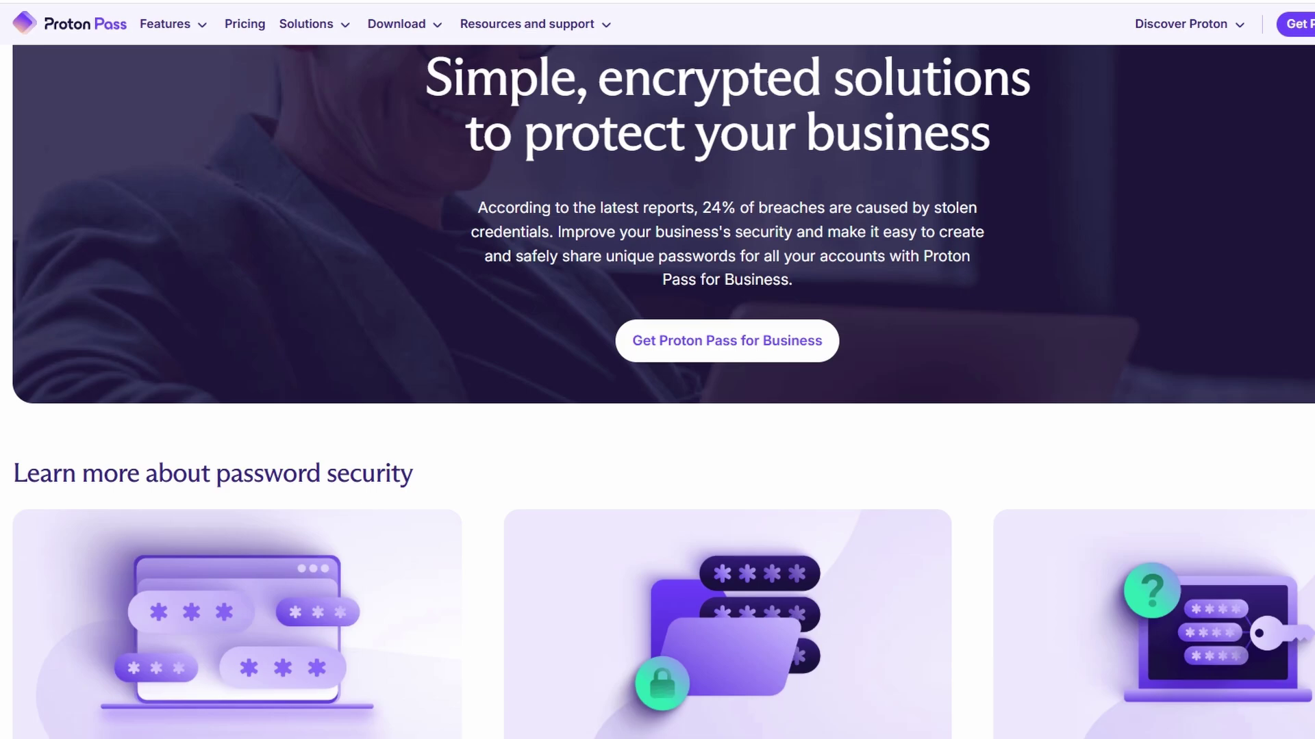
{"action": "scroll", "coordinate": [658, 369], "scroll_direction": "down", "scroll_amount": 1}
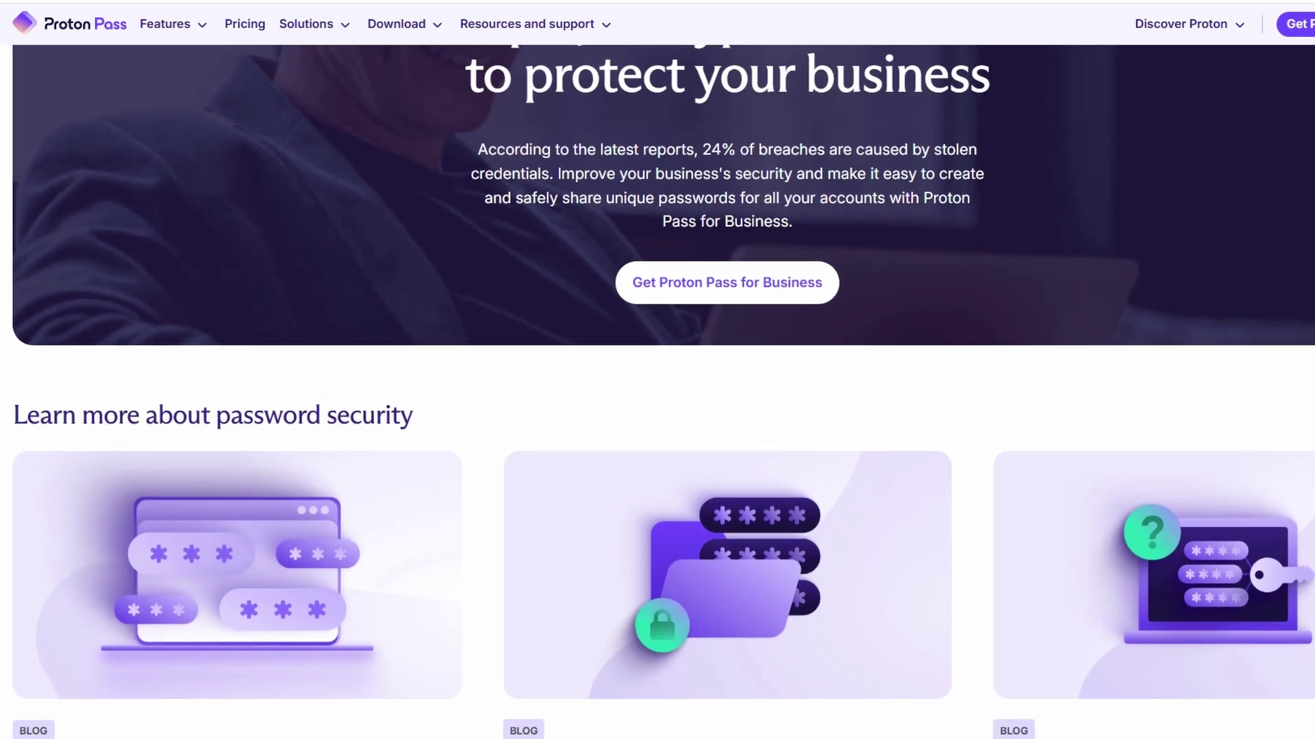
{"action": "scroll", "coordinate": [658, 370], "scroll_direction": "down", "scroll_amount": 1}
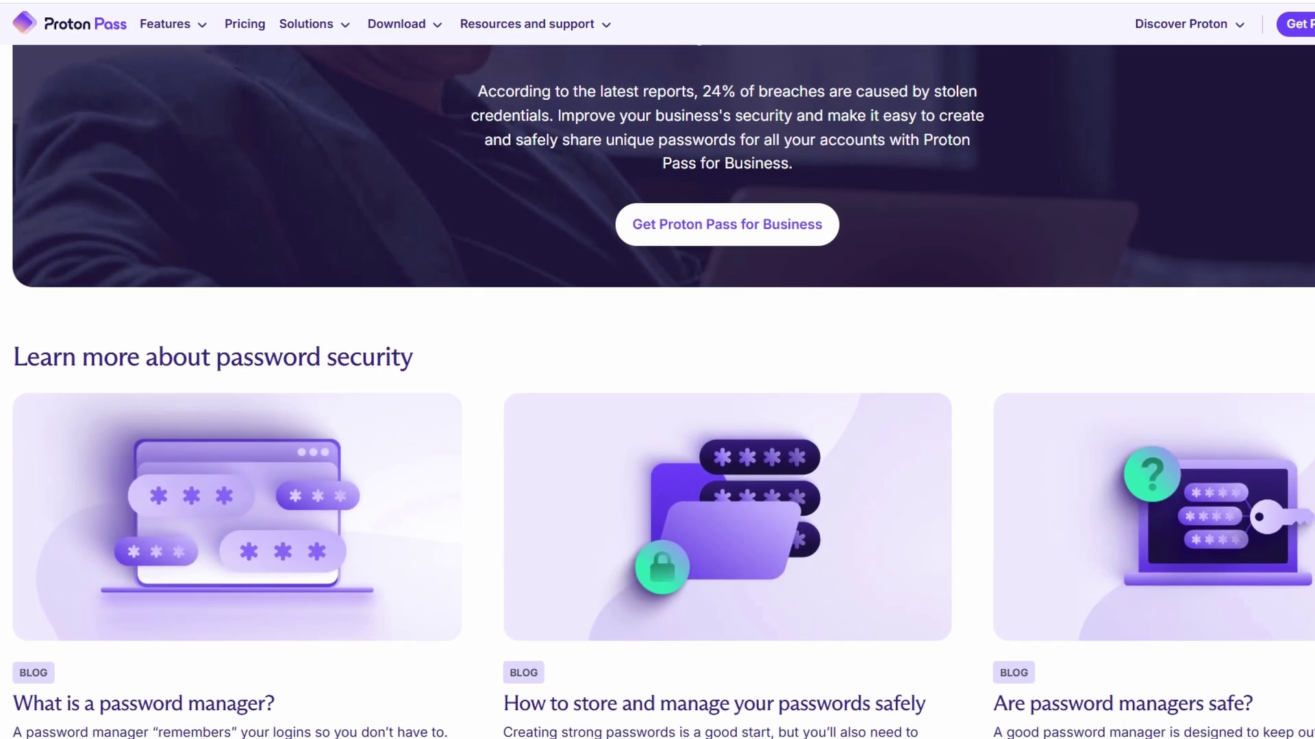
{"action": "scroll", "coordinate": [657, 369], "scroll_direction": "down", "scroll_amount": 1}
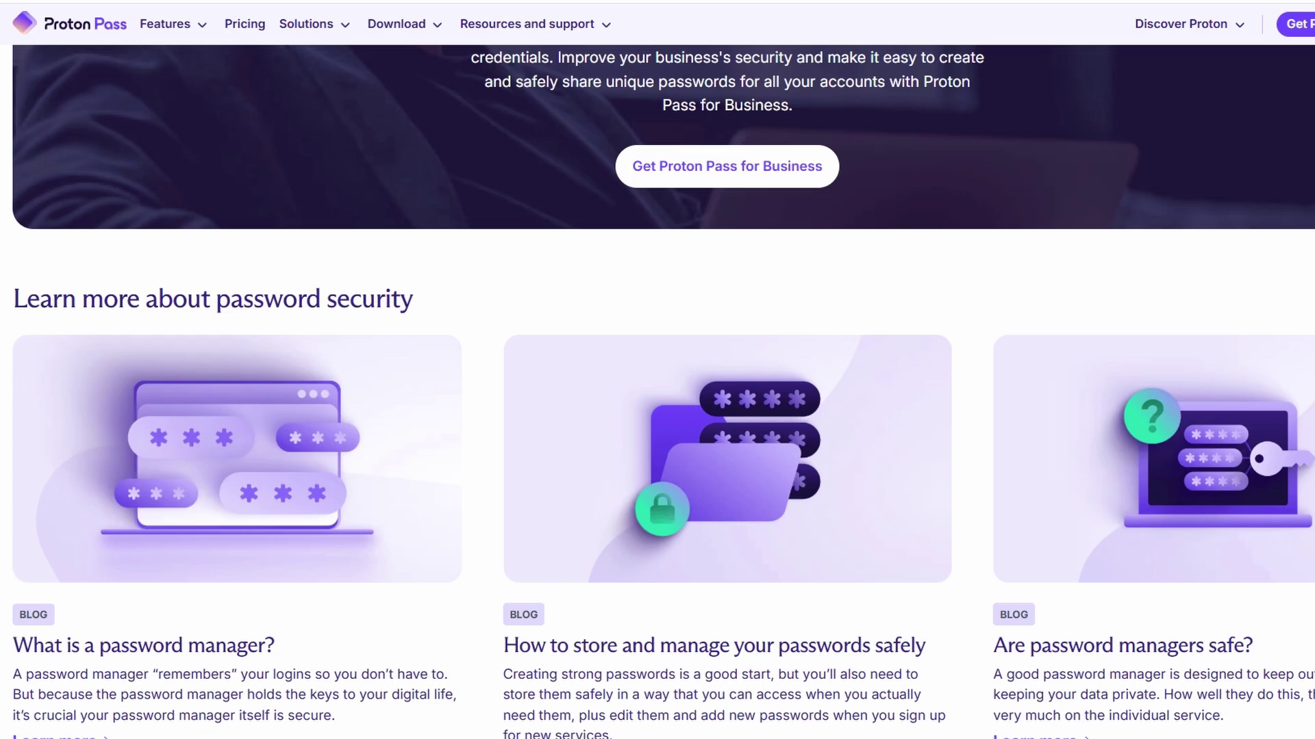
{"action": "scroll", "coordinate": [658, 370], "scroll_direction": "down", "scroll_amount": 1}
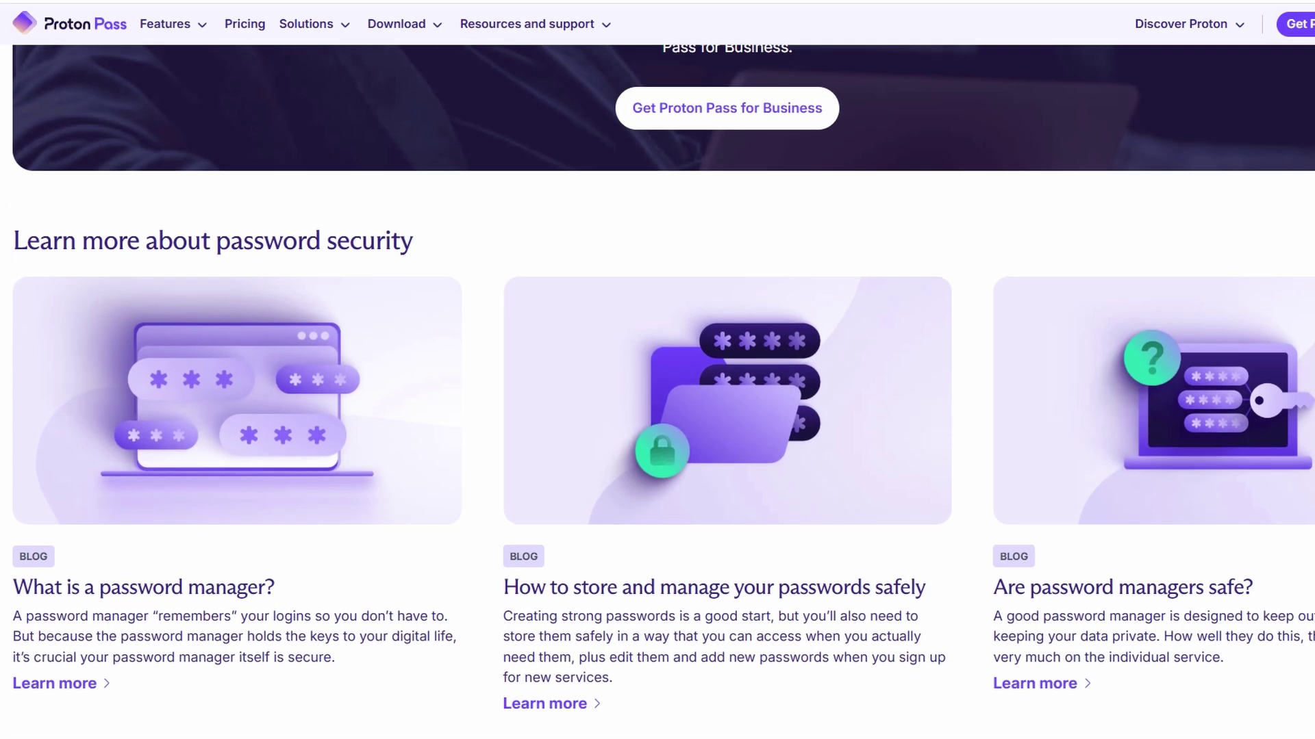
{"action": "scroll", "coordinate": [657, 370], "scroll_direction": "down", "scroll_amount": 1}
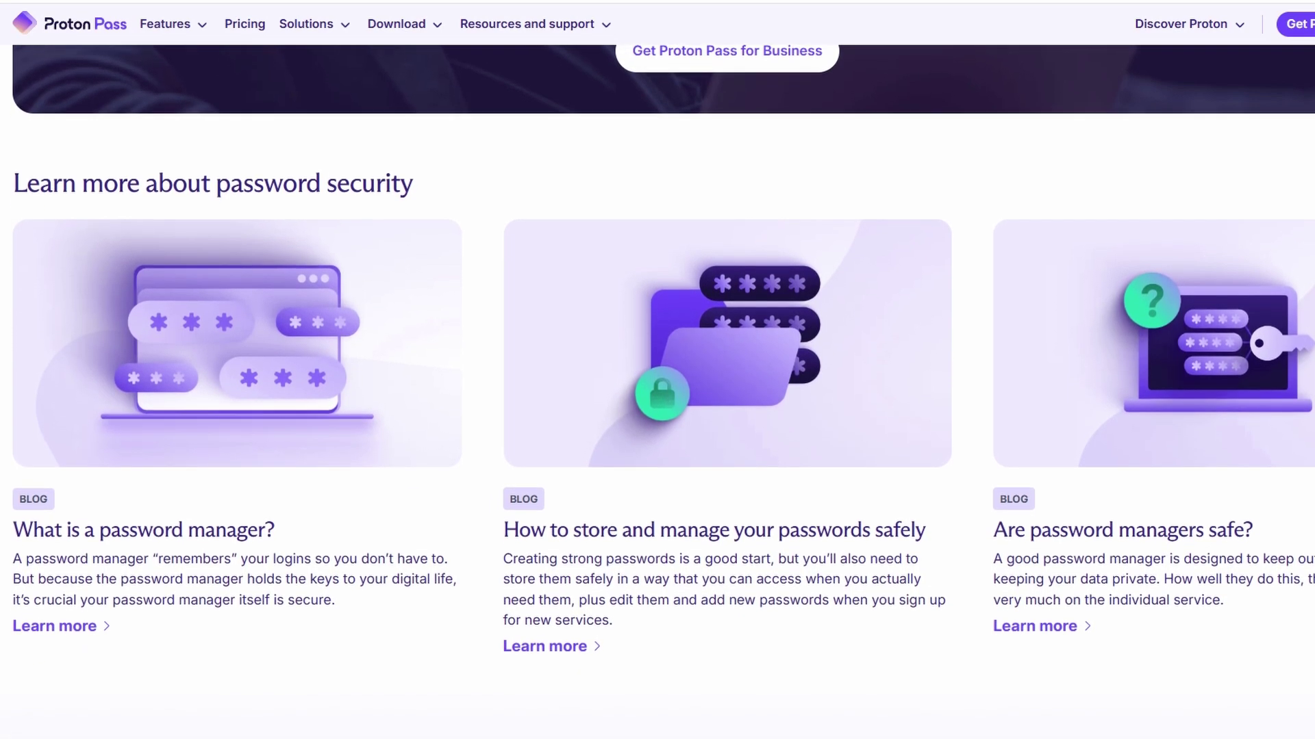
{"action": "scroll", "coordinate": [658, 369], "scroll_direction": "down", "scroll_amount": 1}
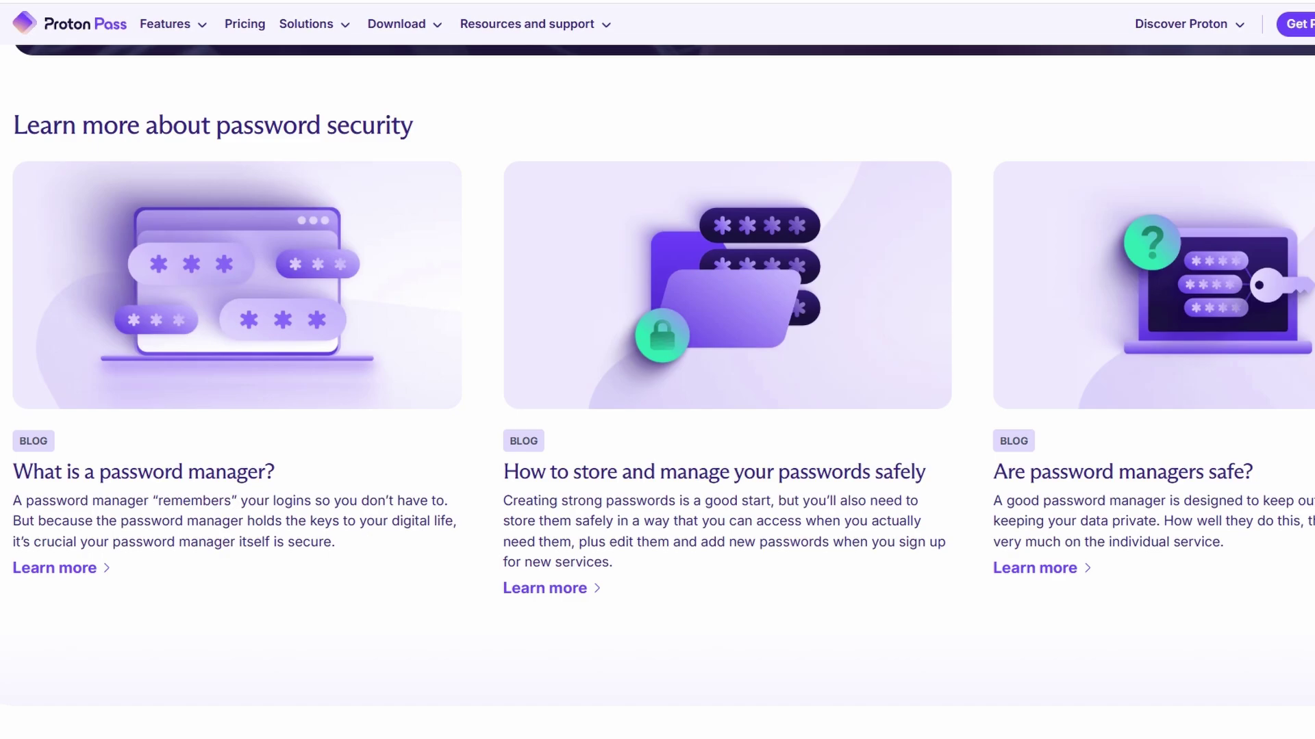
{"action": "scroll", "coordinate": [657, 370], "scroll_direction": "down", "scroll_amount": 1}
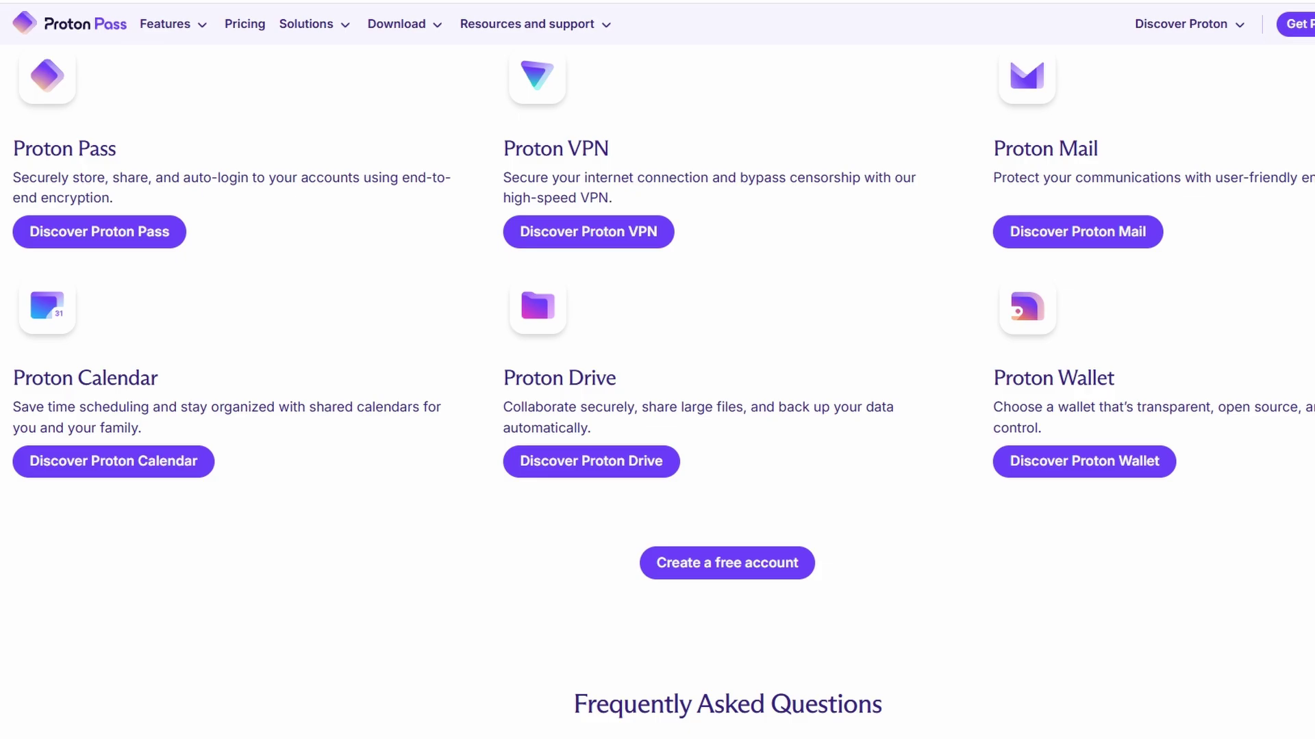
{"action": "key", "text": "Home"}
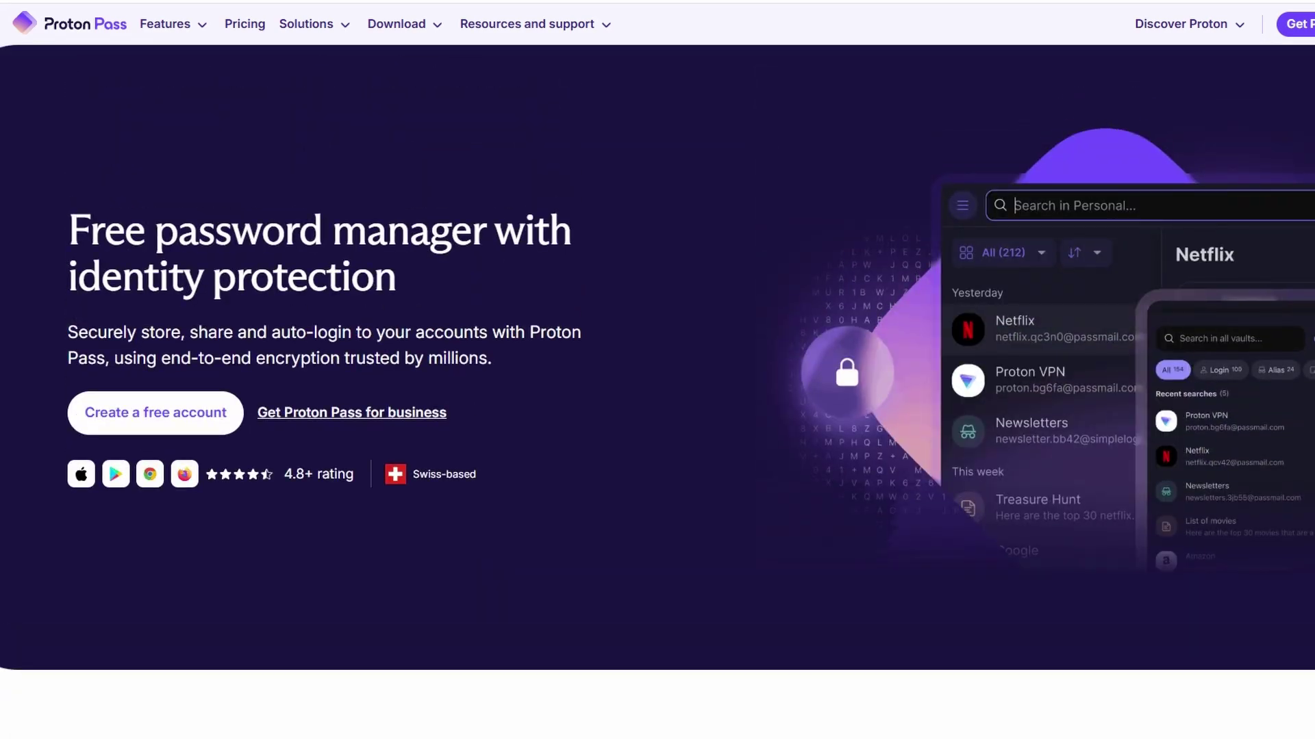
{"action": "left_click", "coordinate": [179, 28]}
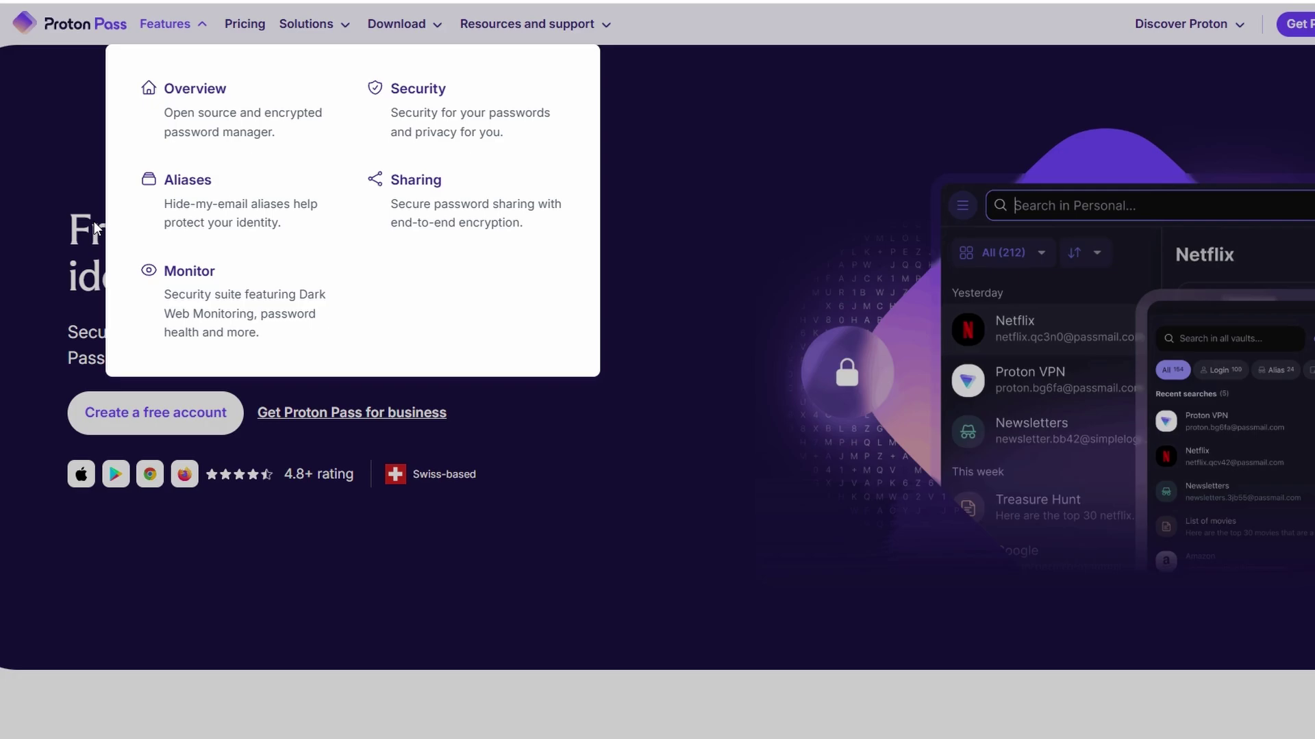
{"action": "left_click", "coordinate": [796, 216]}
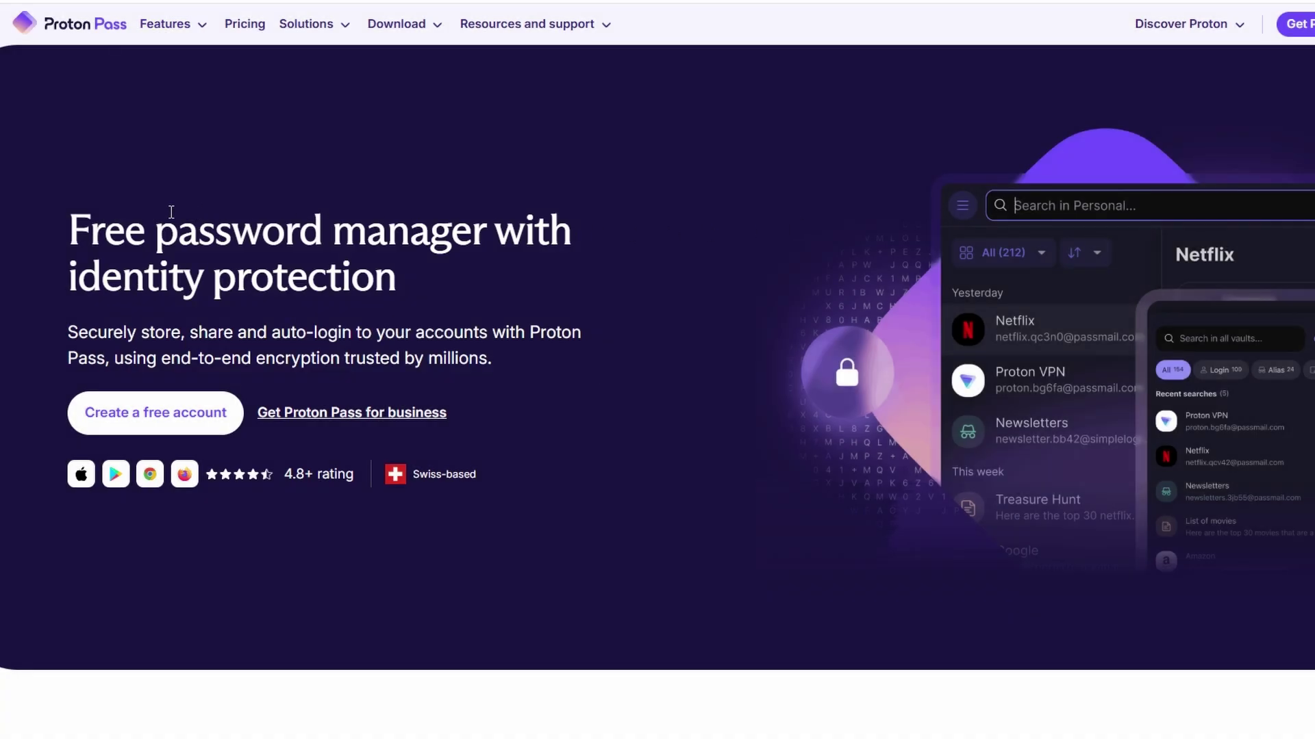
{"action": "left_click_drag", "start_coordinate": [67, 235], "coordinate": [498, 291]}
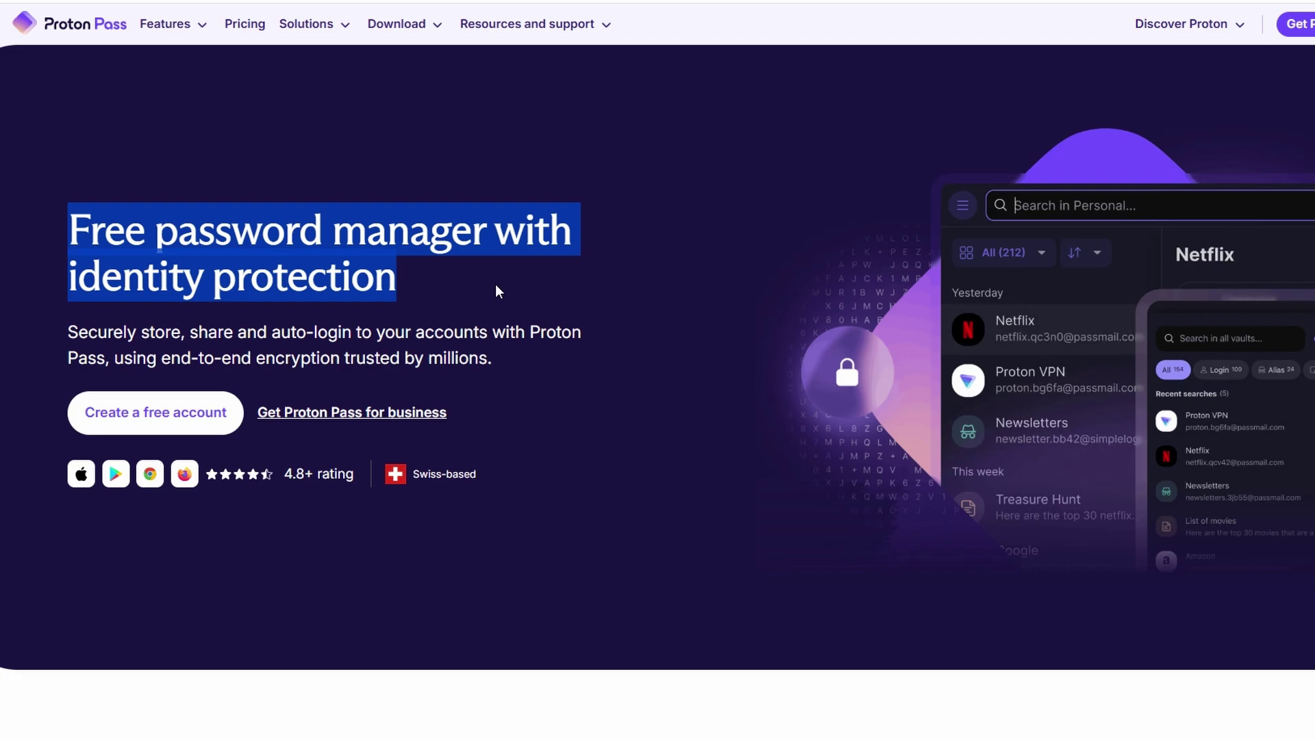
{"action": "left_click", "coordinate": [496, 286]}
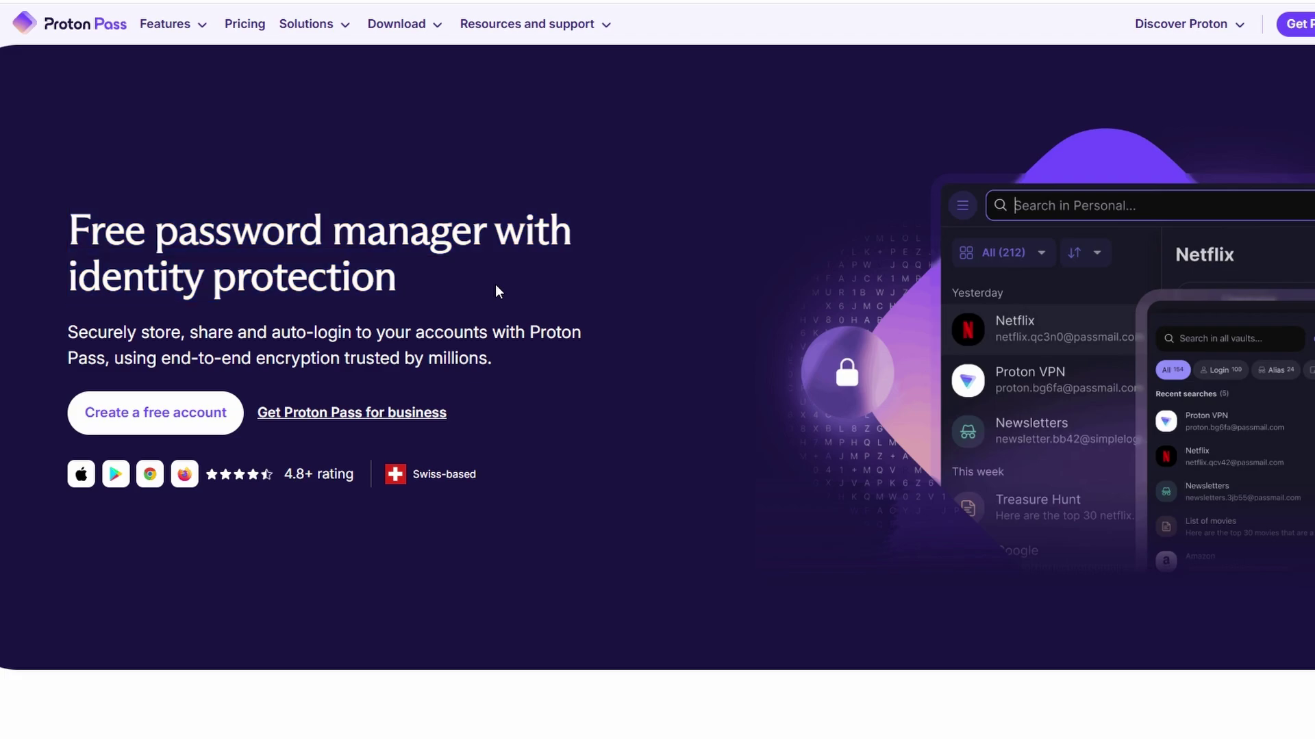
- Start a free signup, choose the Free plan, and switch to the create-a-new-account form
{"action": "left_click", "coordinate": [142, 413]}
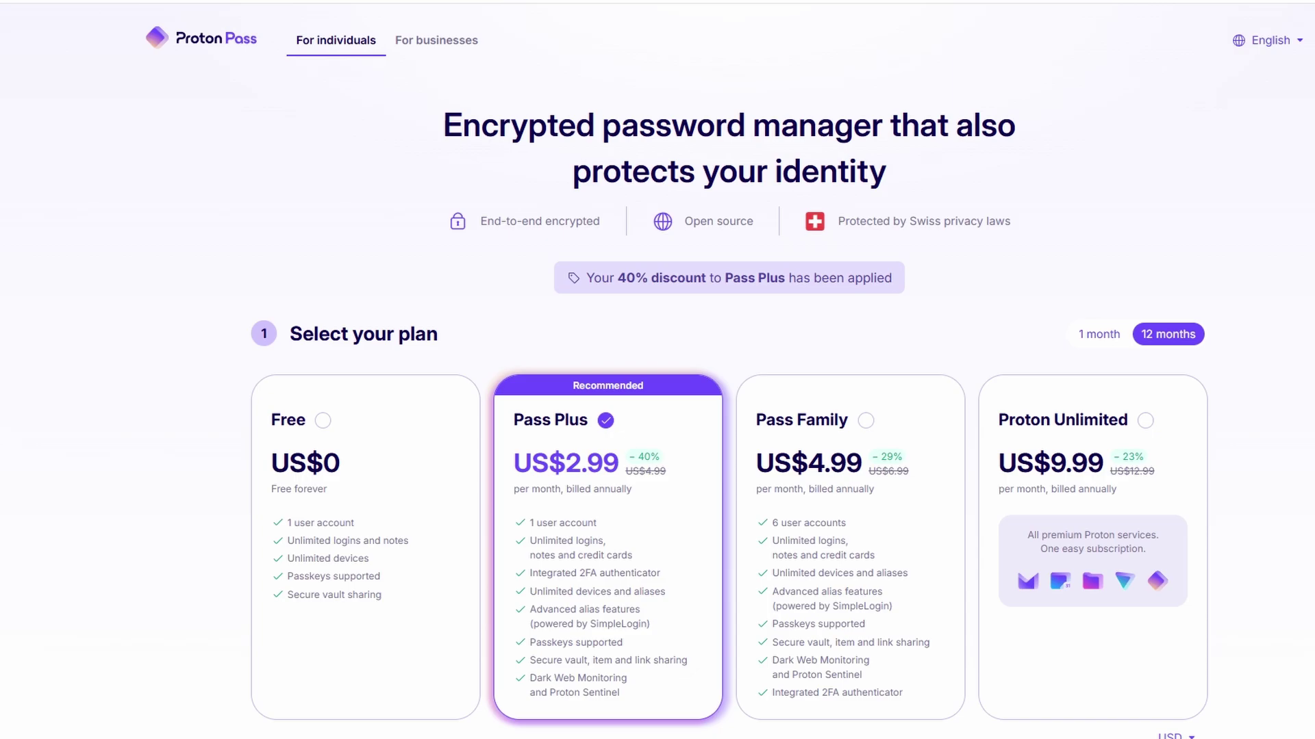
{"action": "scroll", "coordinate": [606, 29], "scroll_direction": "down", "scroll_amount": 2}
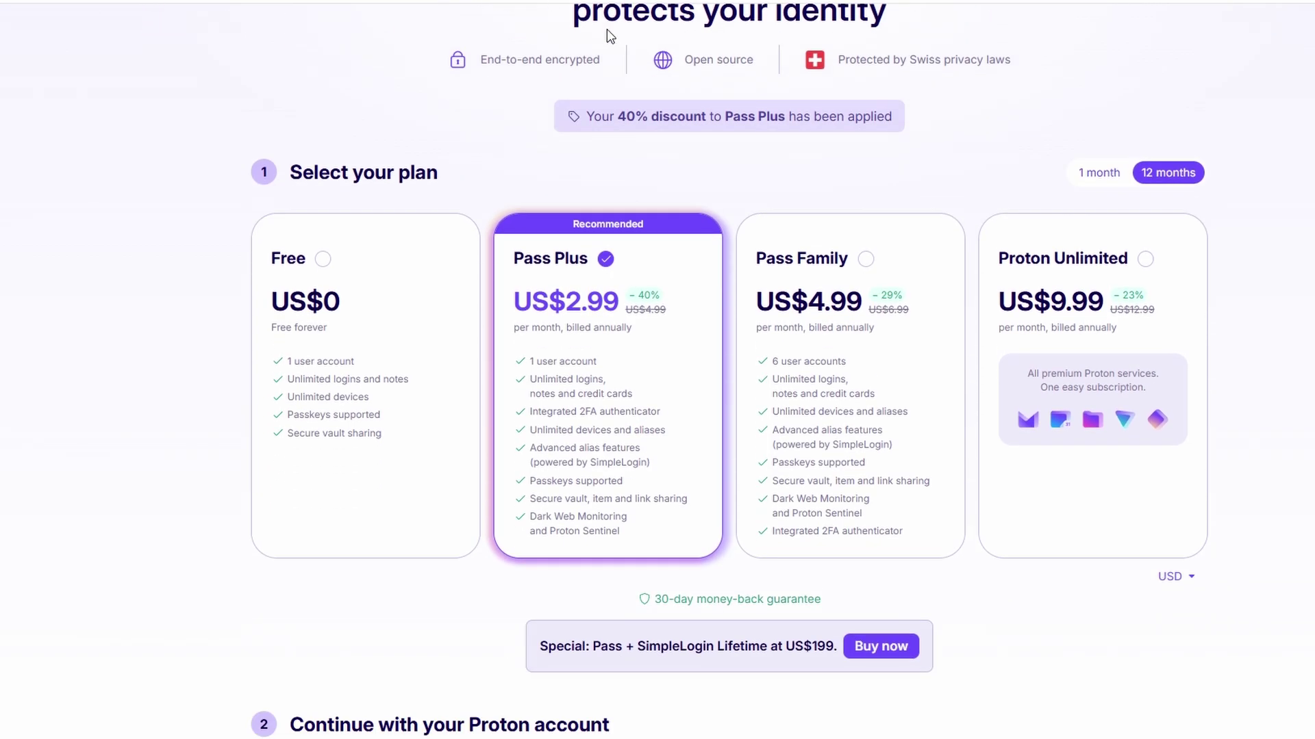
{"action": "left_click", "coordinate": [373, 259]}
{"action": "scroll", "coordinate": [356, 273], "scroll_direction": "down", "scroll_amount": 2}
{"action": "scroll", "coordinate": [329, 263], "scroll_direction": "down", "scroll_amount": 3}
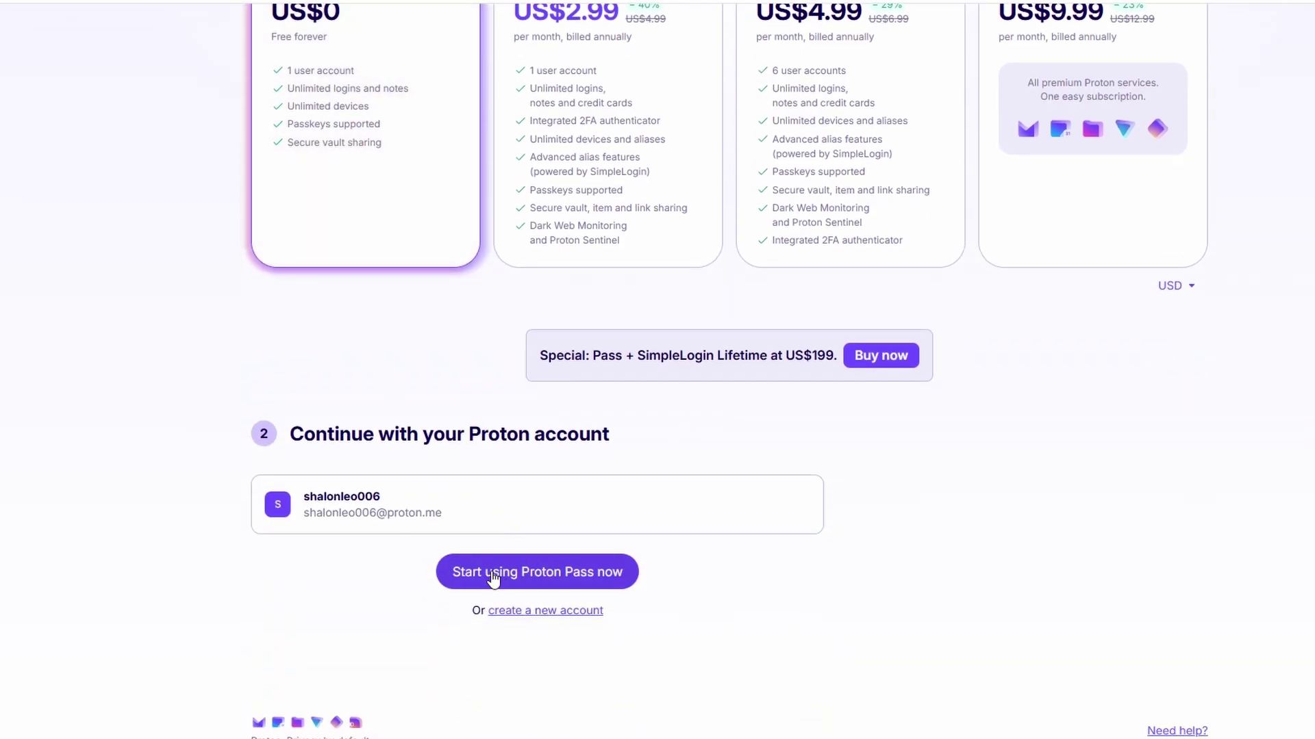
{"action": "left_click", "coordinate": [523, 611]}
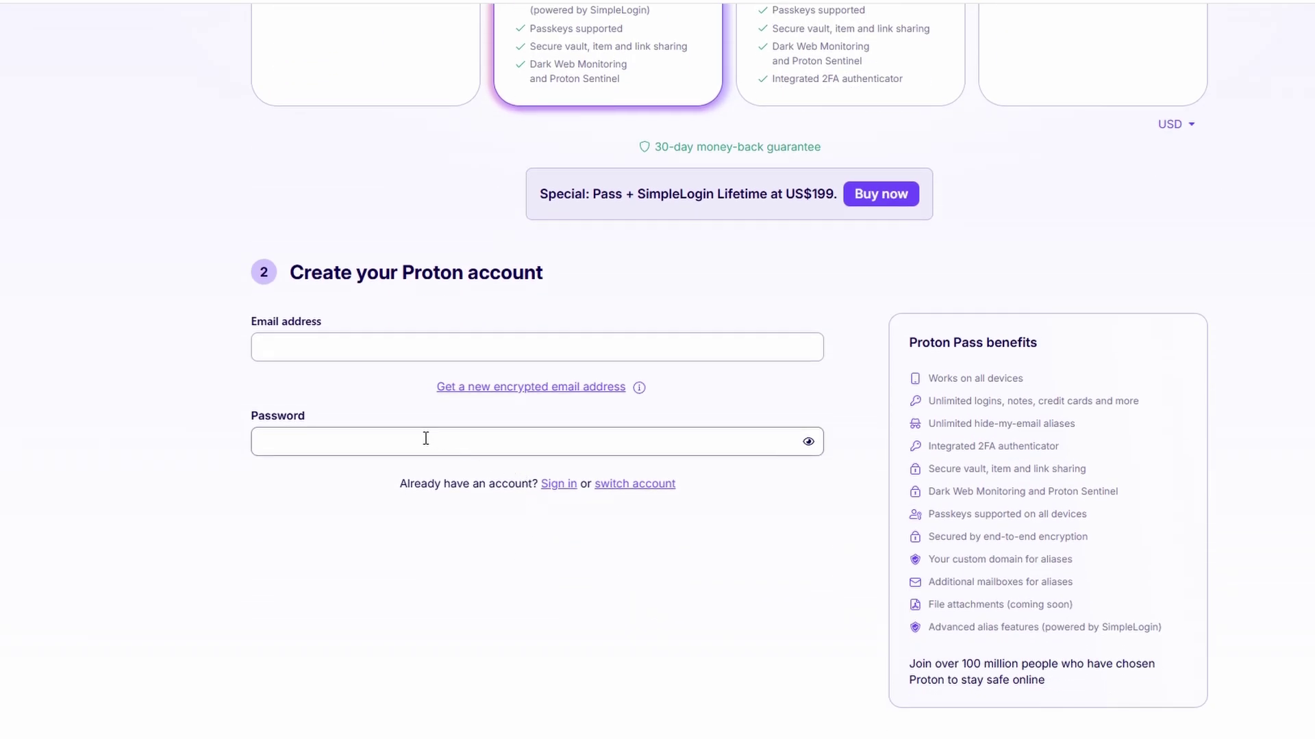
{"action": "scroll", "coordinate": [445, 399], "scroll_direction": "down", "scroll_amount": 2}
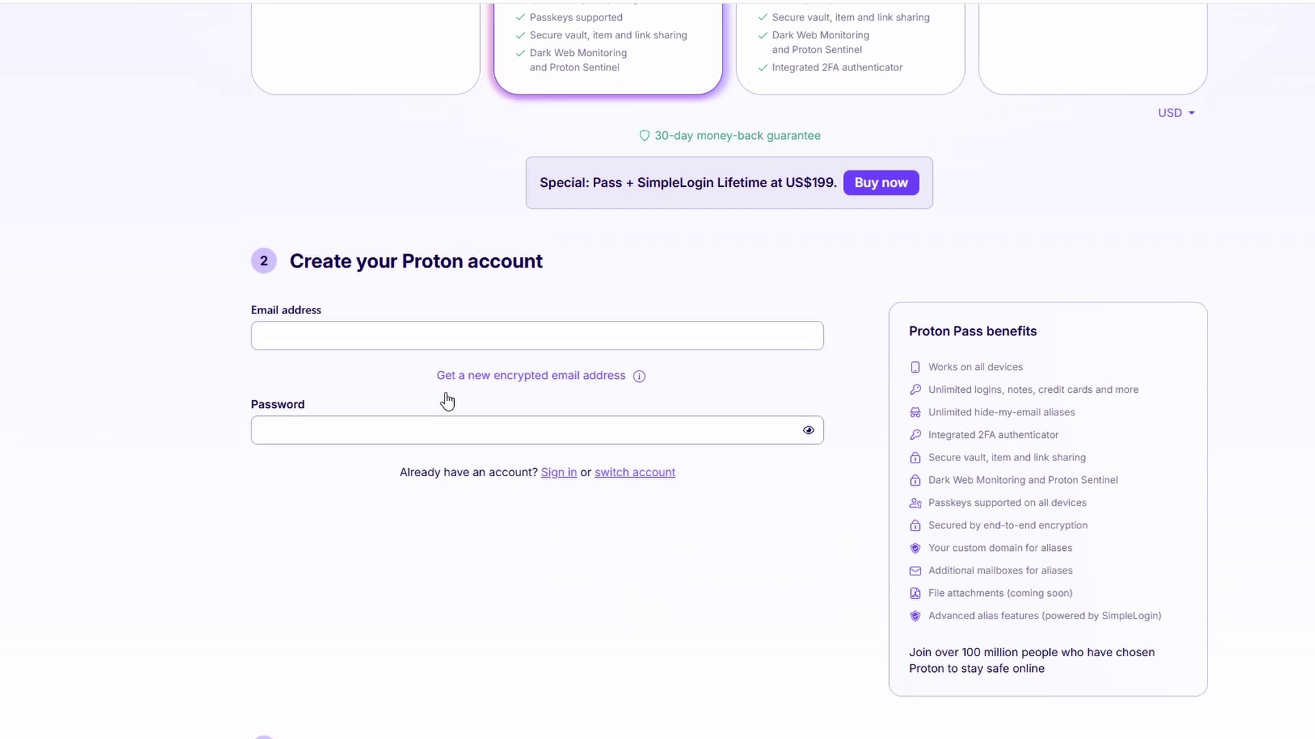
{"action": "scroll", "coordinate": [443, 382], "scroll_direction": "down", "scroll_amount": 2}
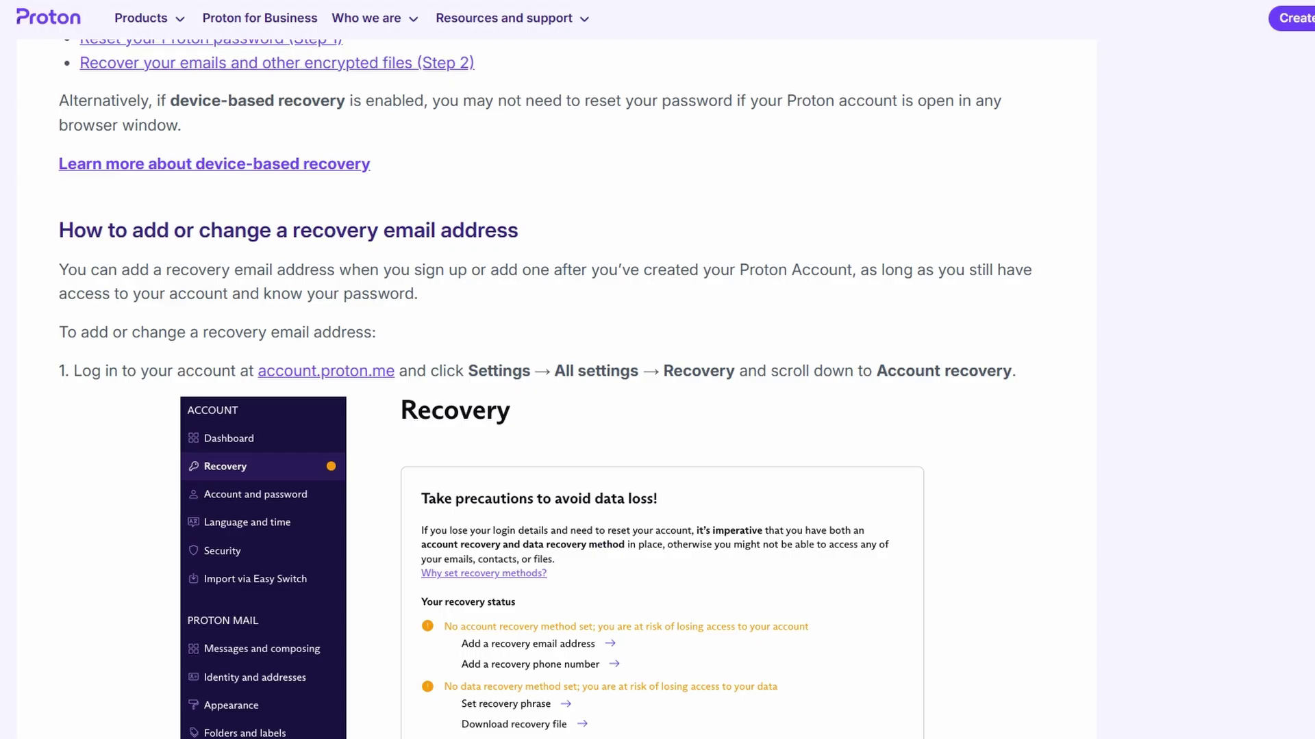
- Scroll through steps 1 to 4 of the 'How to add or change a recovery email address' article
{"action": "scroll", "coordinate": [556, 383], "scroll_direction": "down", "scroll_amount": 1}
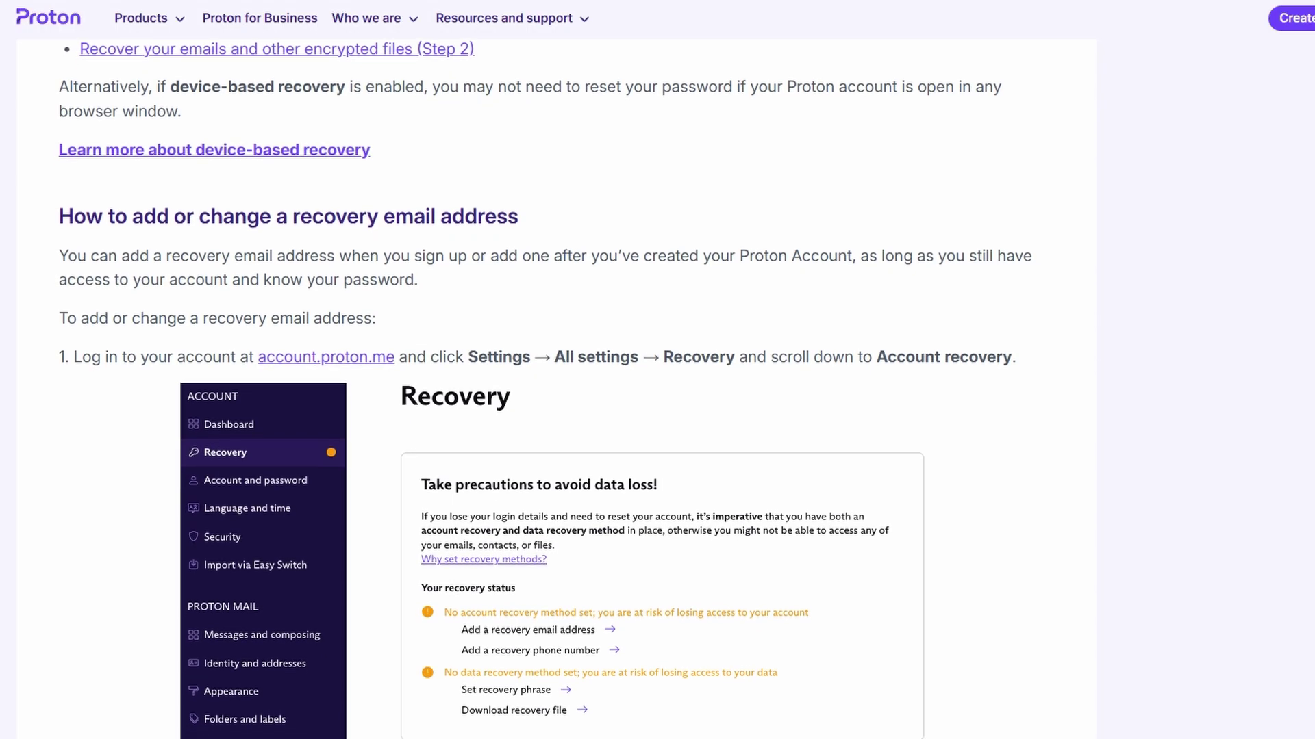
{"action": "scroll", "coordinate": [556, 383], "scroll_direction": "down", "scroll_amount": 1}
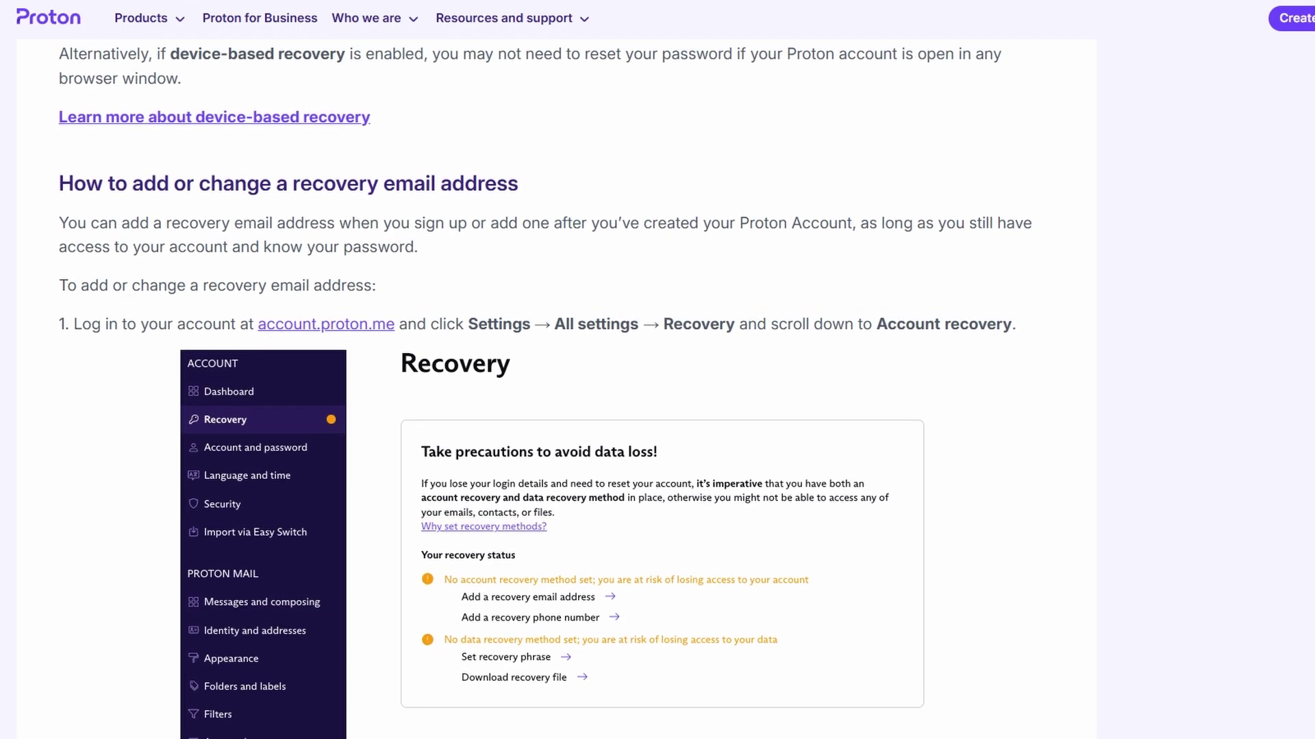
{"action": "scroll", "coordinate": [556, 383], "scroll_direction": "down", "scroll_amount": 1}
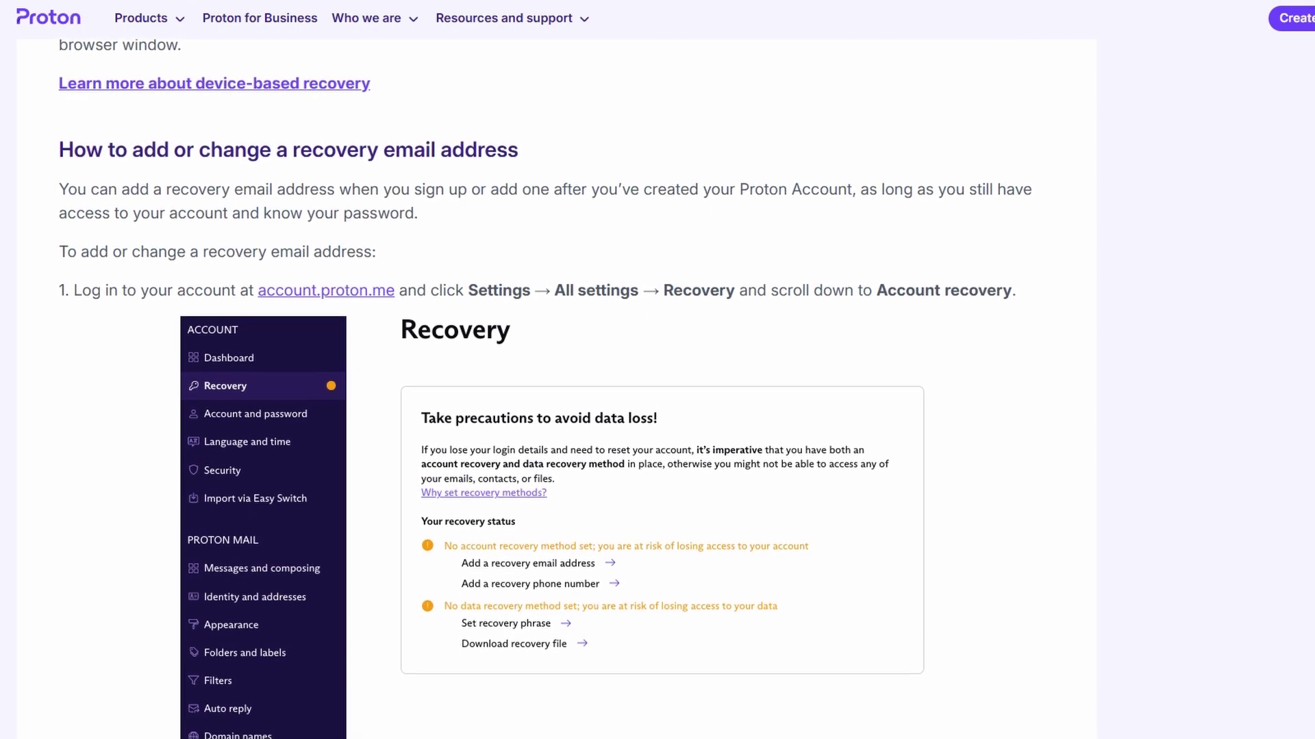
{"action": "scroll", "coordinate": [556, 383], "scroll_direction": "down", "scroll_amount": 1}
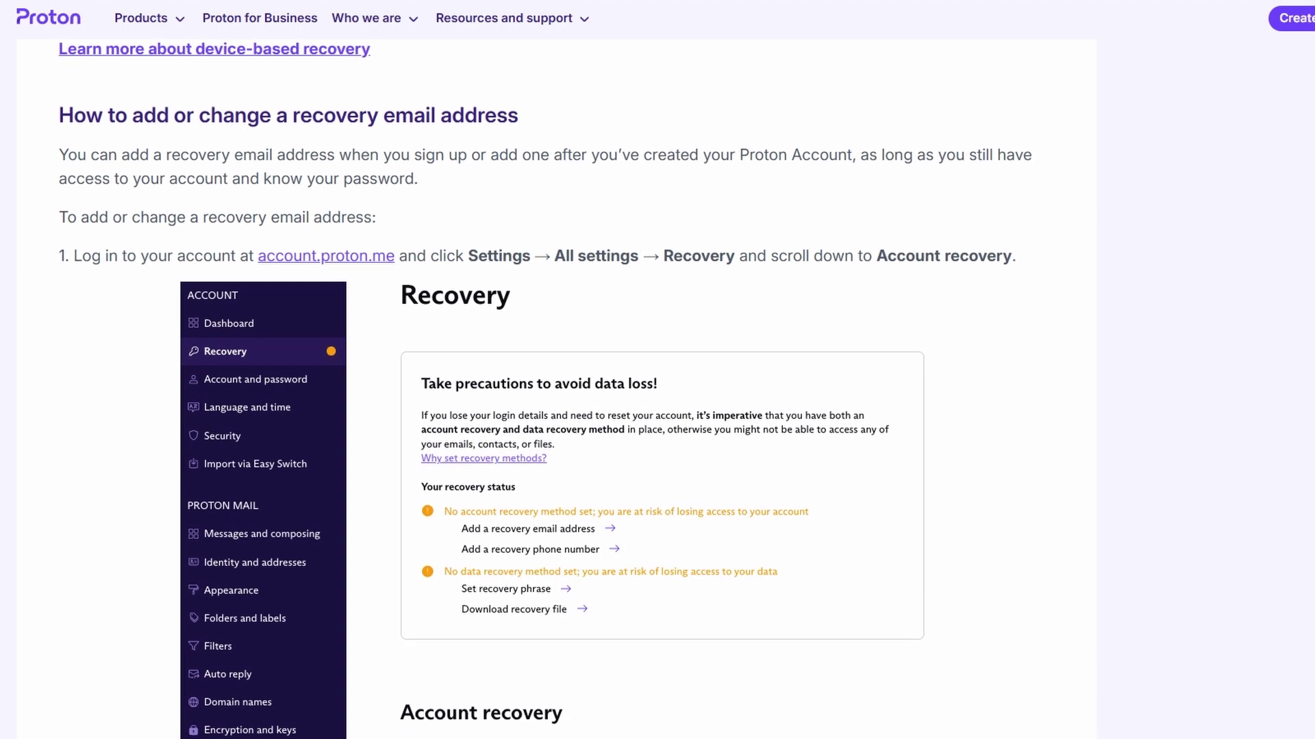
{"action": "scroll", "coordinate": [556, 383], "scroll_direction": "down", "scroll_amount": 1}
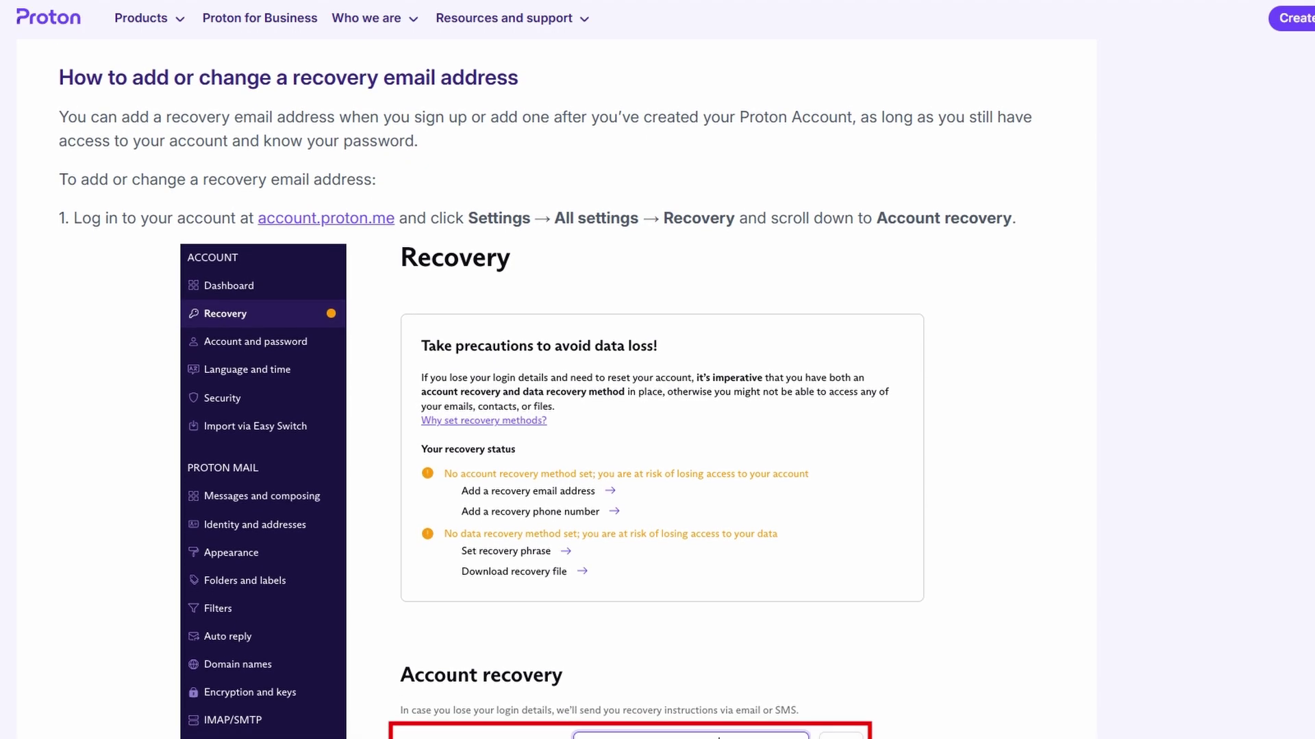
{"action": "scroll", "coordinate": [556, 384], "scroll_direction": "down", "scroll_amount": 1}
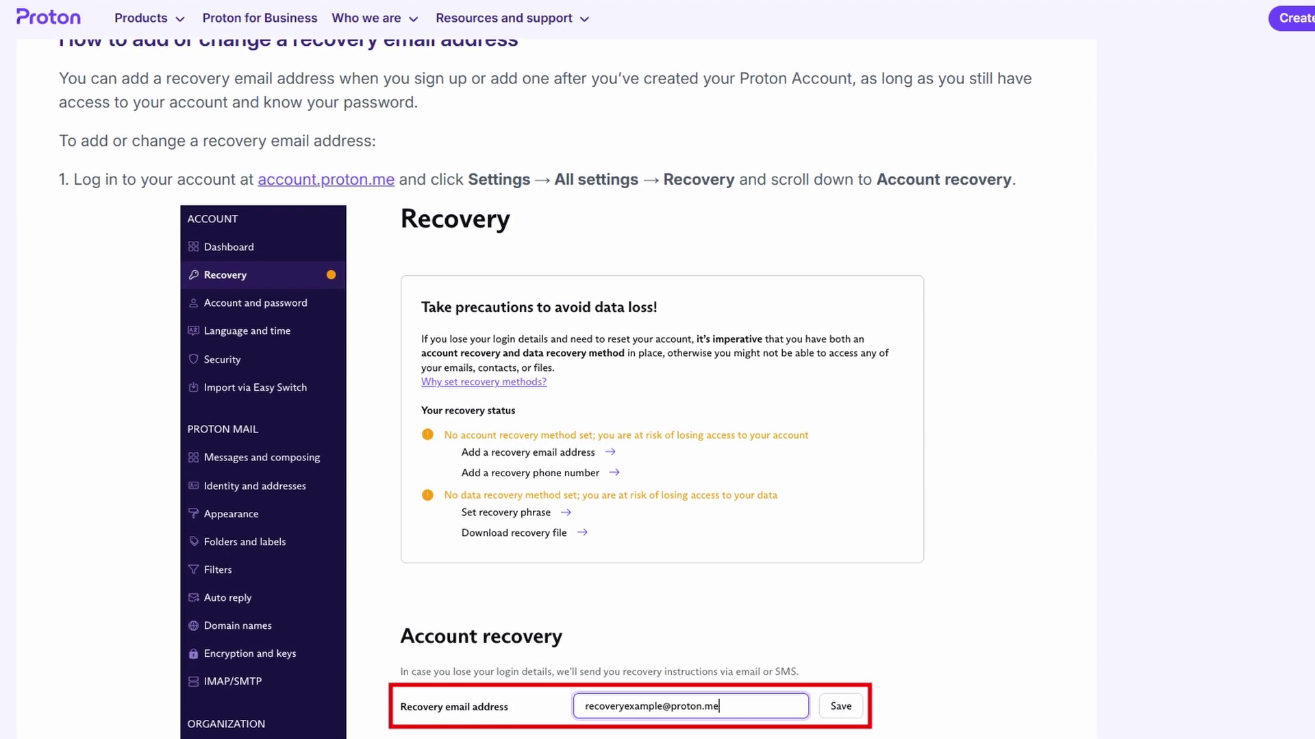
{"action": "scroll", "coordinate": [556, 383], "scroll_direction": "down", "scroll_amount": 1}
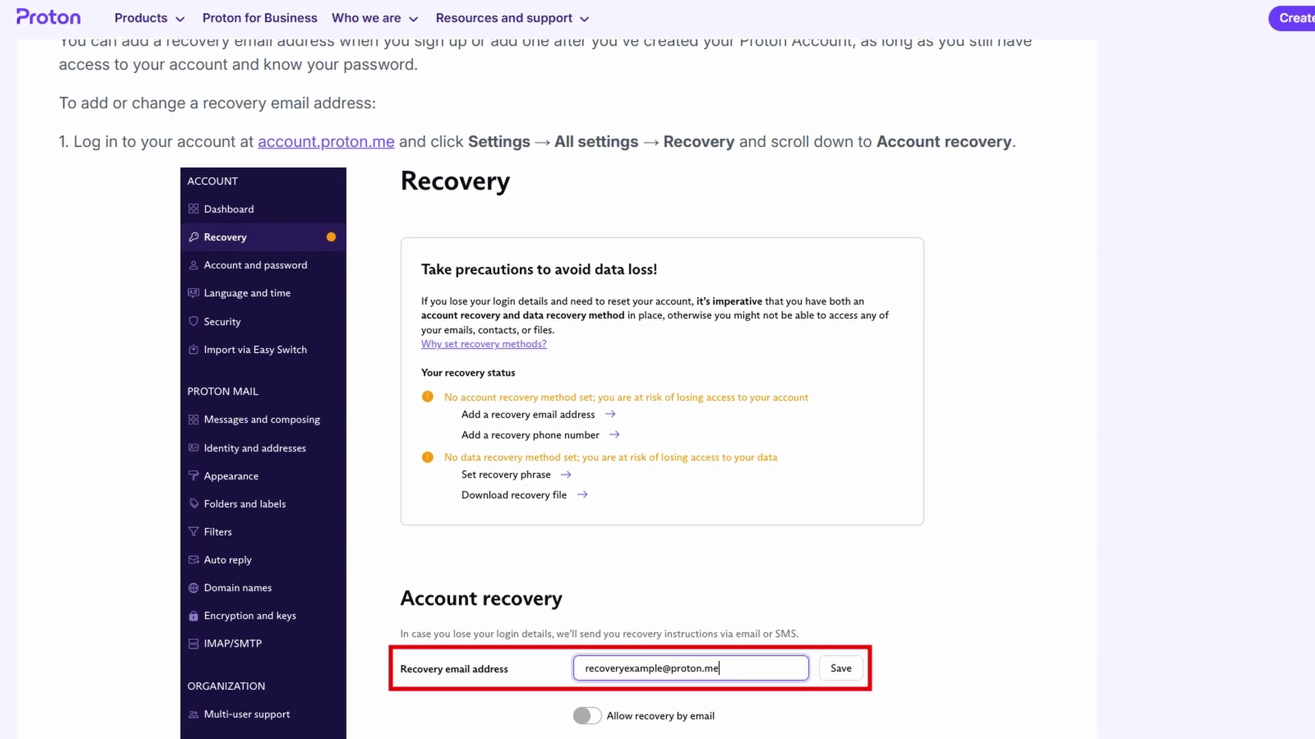
{"action": "scroll", "coordinate": [556, 383], "scroll_direction": "down", "scroll_amount": 1}
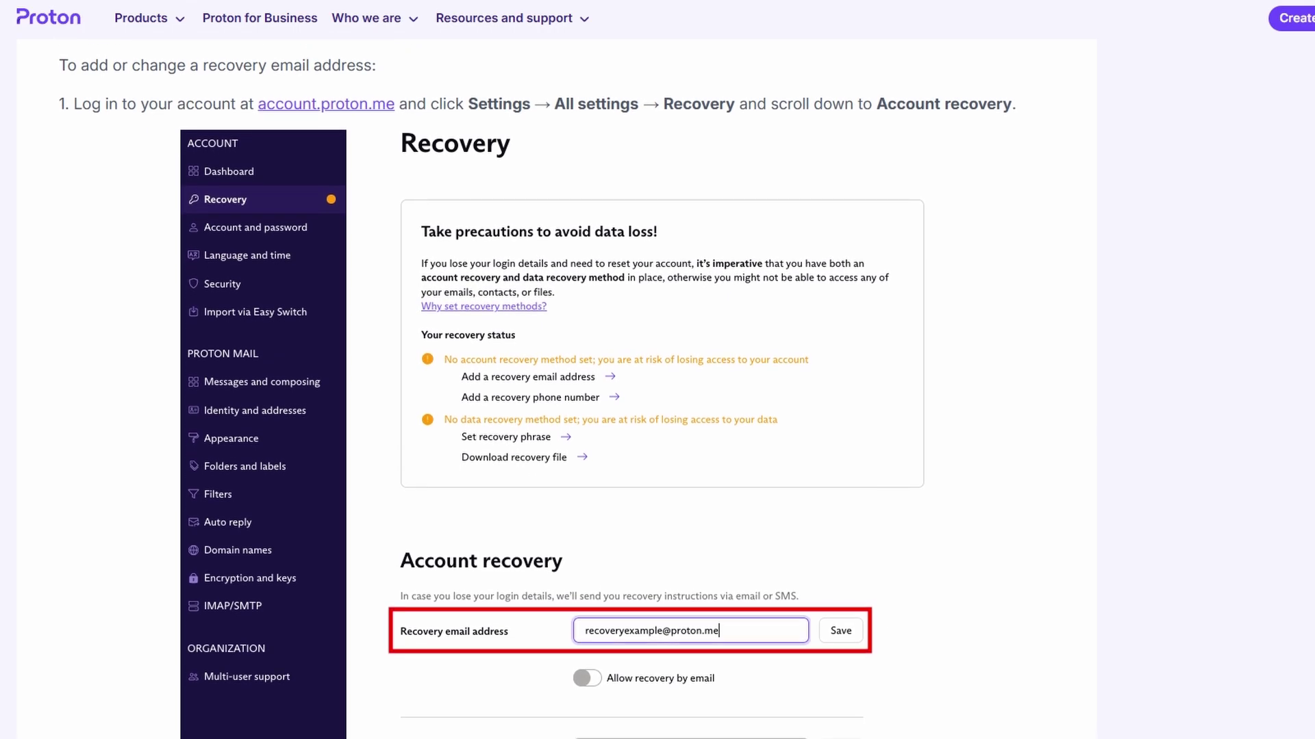
{"action": "scroll", "coordinate": [556, 384], "scroll_direction": "down", "scroll_amount": 1}
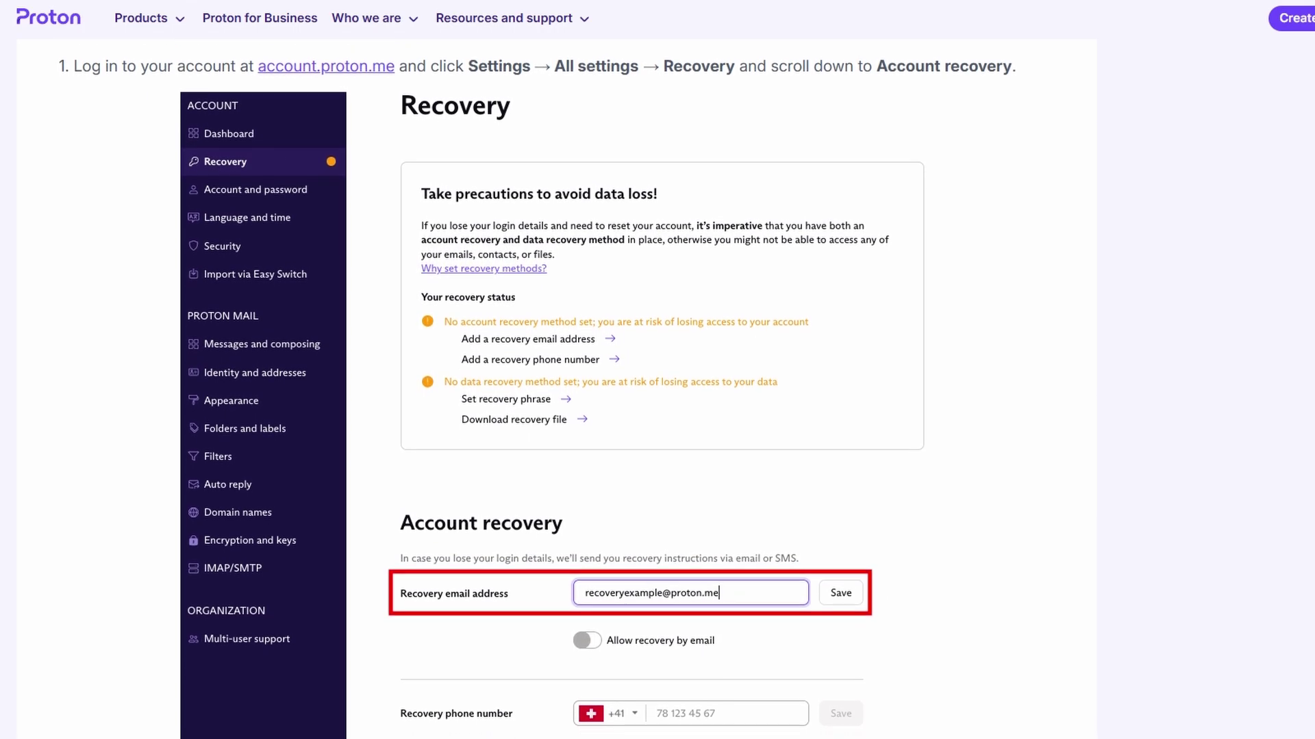
{"action": "scroll", "coordinate": [556, 384], "scroll_direction": "down", "scroll_amount": 1}
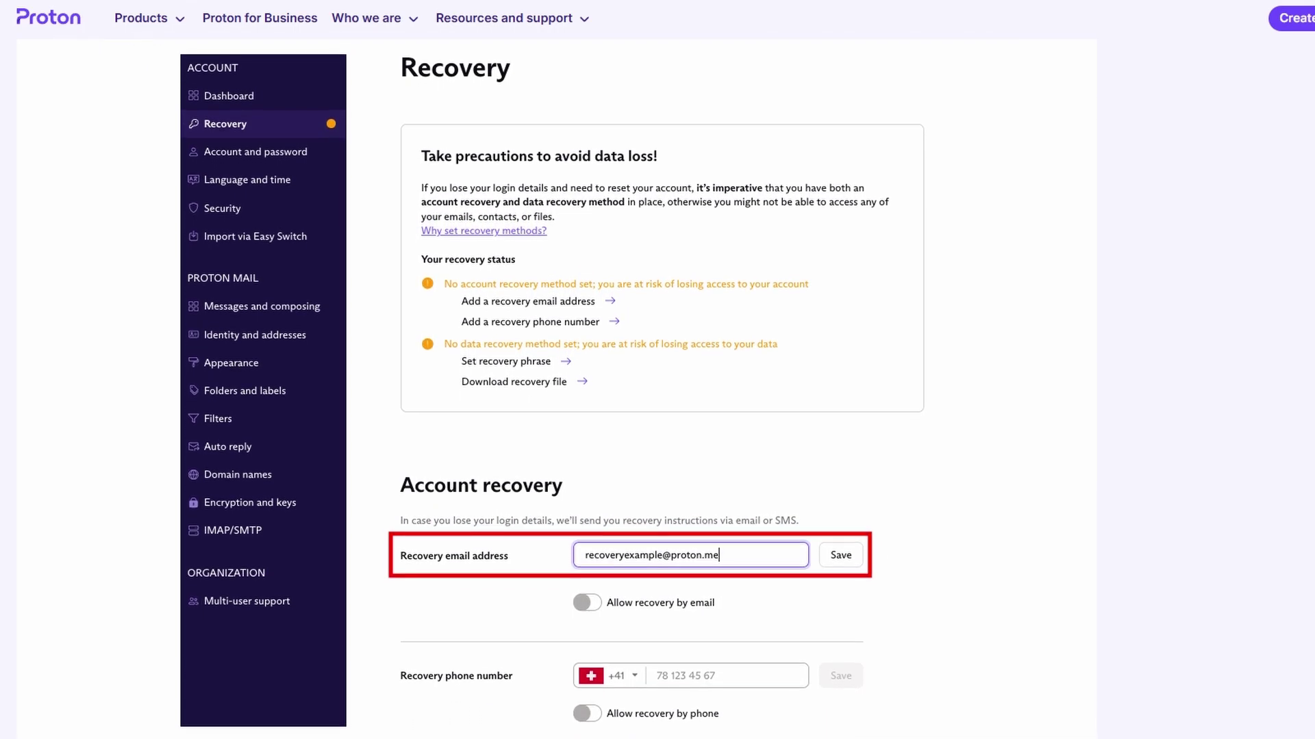
{"action": "scroll", "coordinate": [556, 383], "scroll_direction": "down", "scroll_amount": 1}
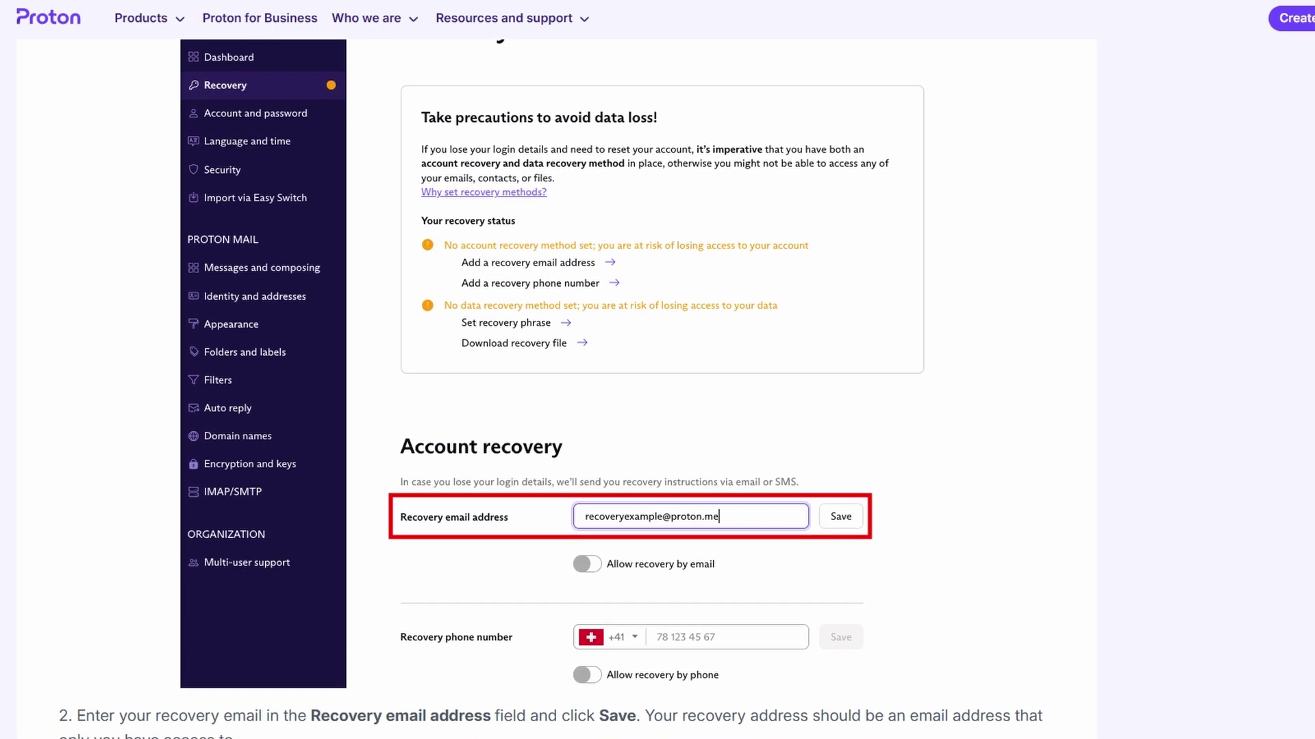
{"action": "scroll", "coordinate": [556, 383], "scroll_direction": "down", "scroll_amount": 1}
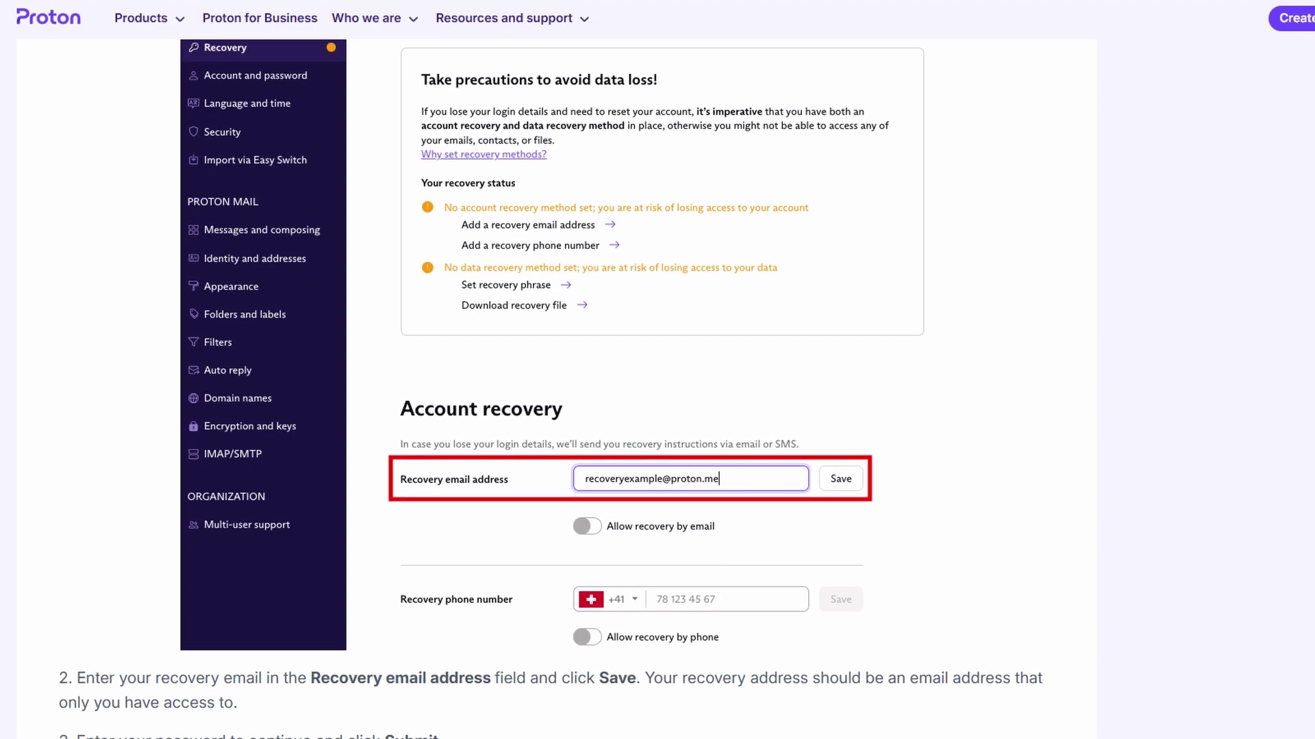
{"action": "scroll", "coordinate": [556, 384], "scroll_direction": "down", "scroll_amount": 1}
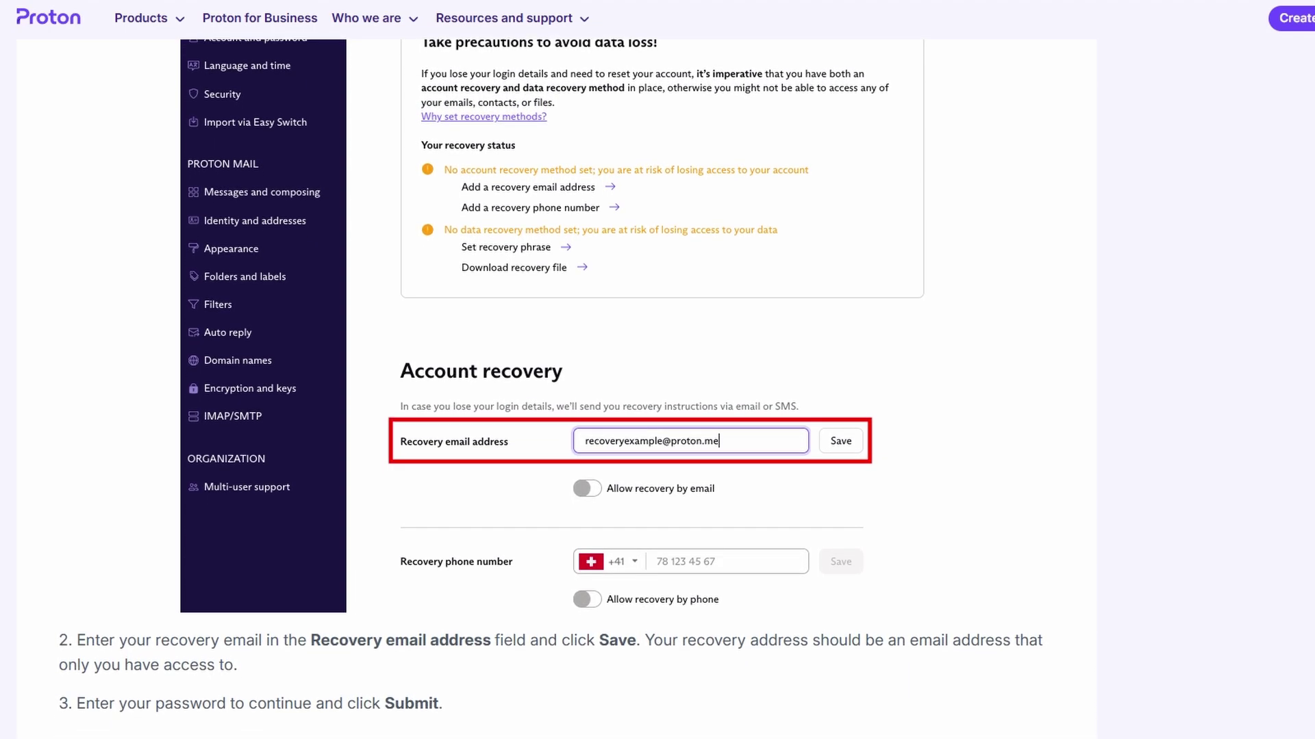
{"action": "scroll", "coordinate": [556, 383], "scroll_direction": "down", "scroll_amount": 1}
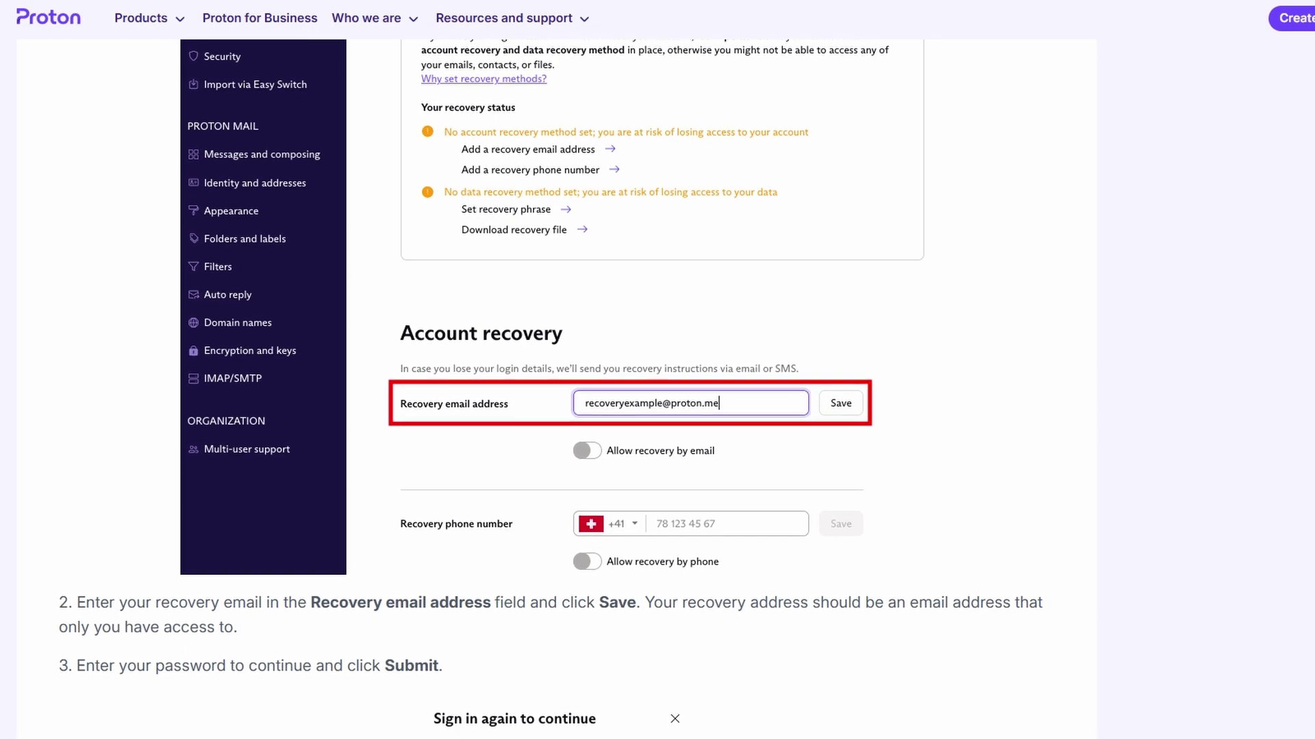
{"action": "scroll", "coordinate": [556, 383], "scroll_direction": "down", "scroll_amount": 1}
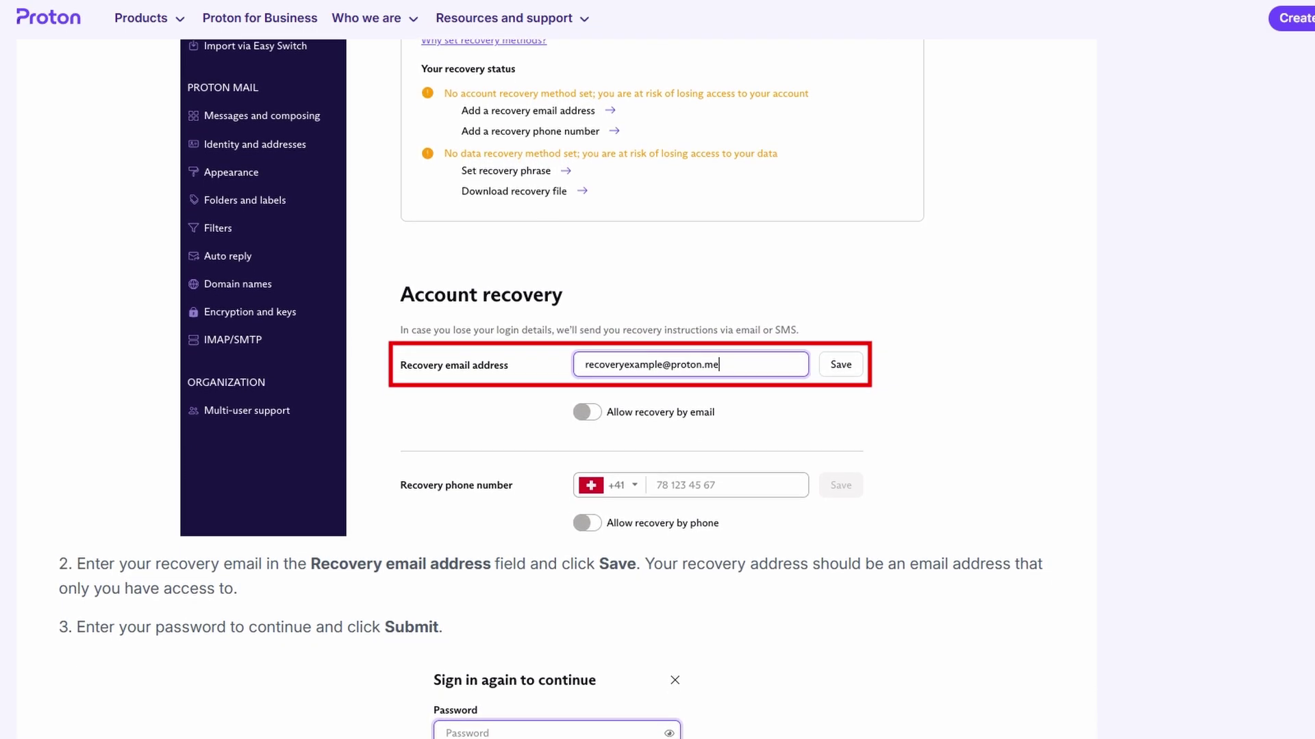
{"action": "scroll", "coordinate": [556, 384], "scroll_direction": "down", "scroll_amount": 1}
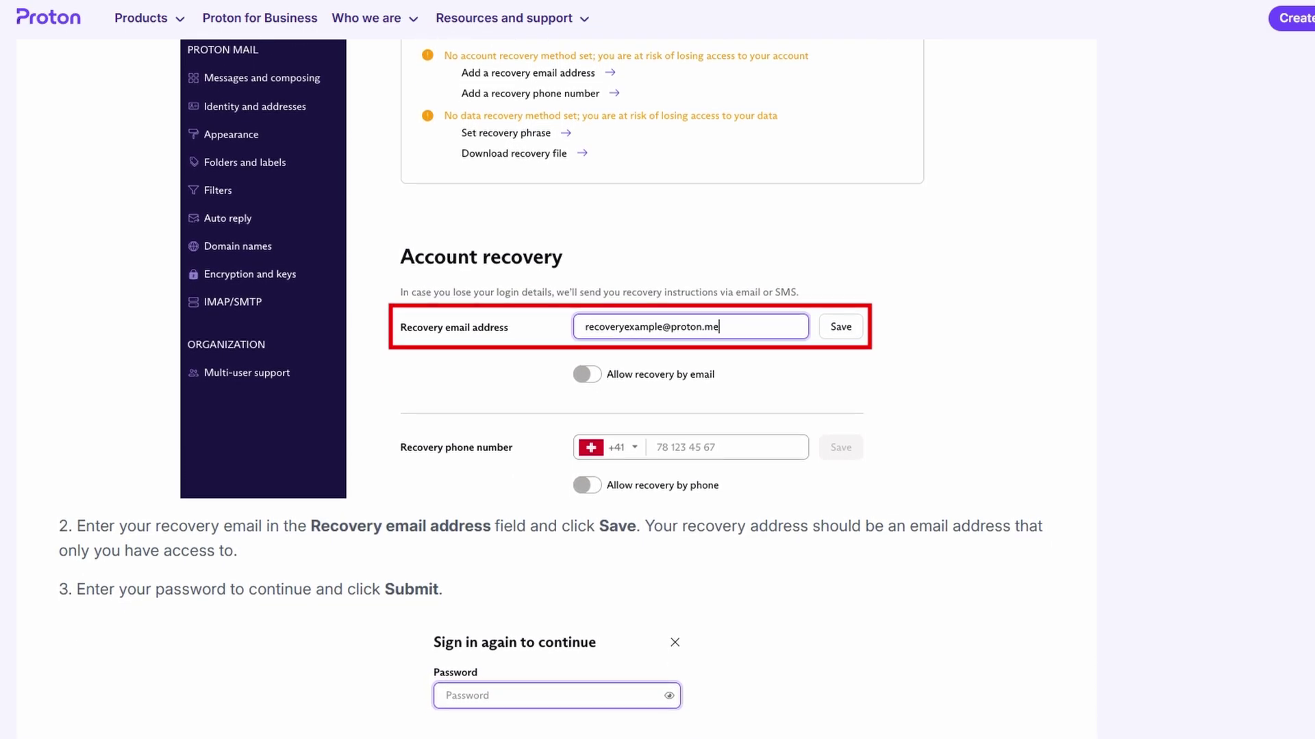
{"action": "scroll", "coordinate": [556, 384], "scroll_direction": "down", "scroll_amount": 1}
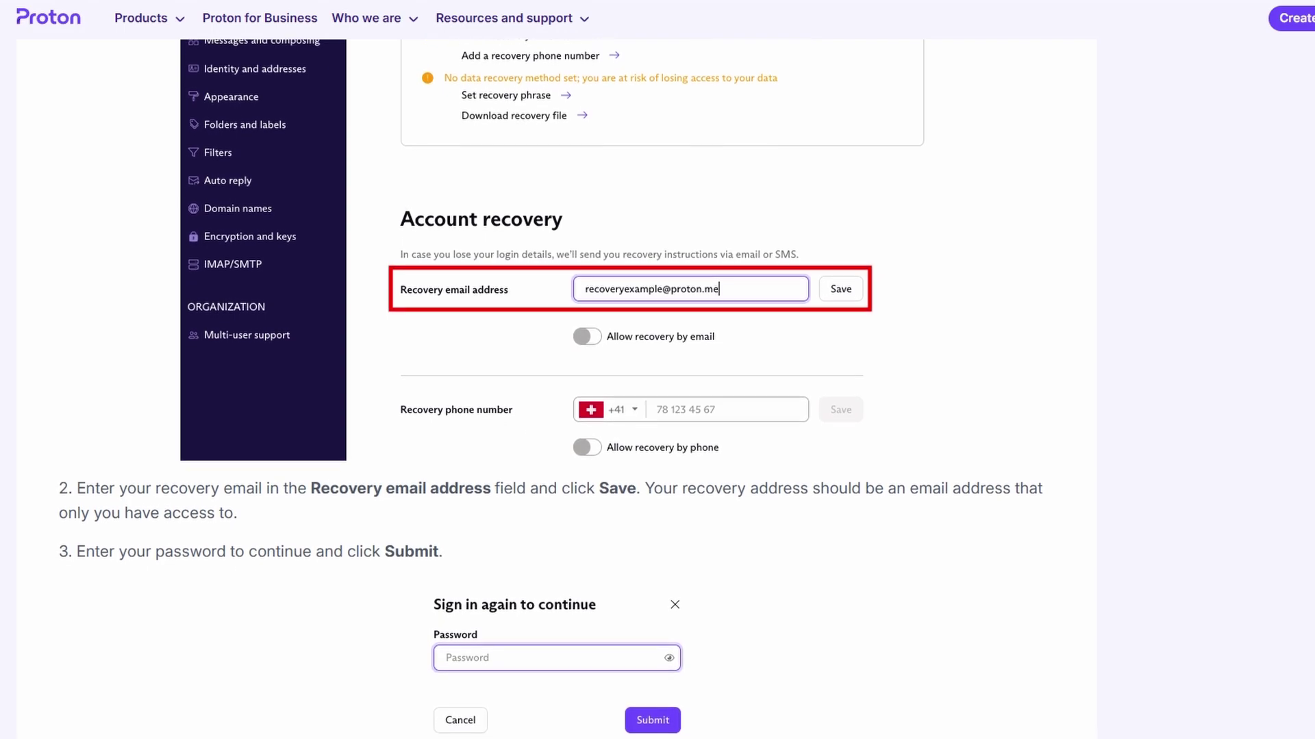
{"action": "scroll", "coordinate": [556, 383], "scroll_direction": "down", "scroll_amount": 1}
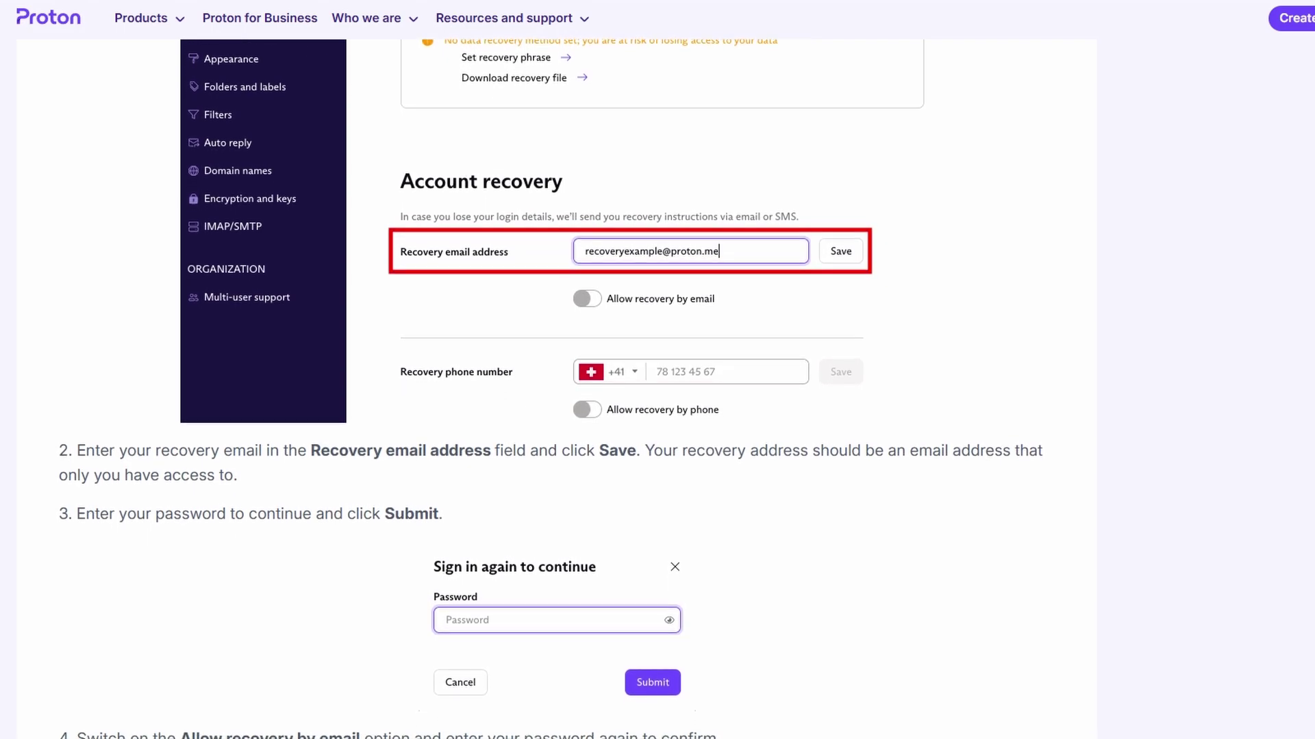
{"action": "scroll", "coordinate": [556, 384], "scroll_direction": "down", "scroll_amount": 1}
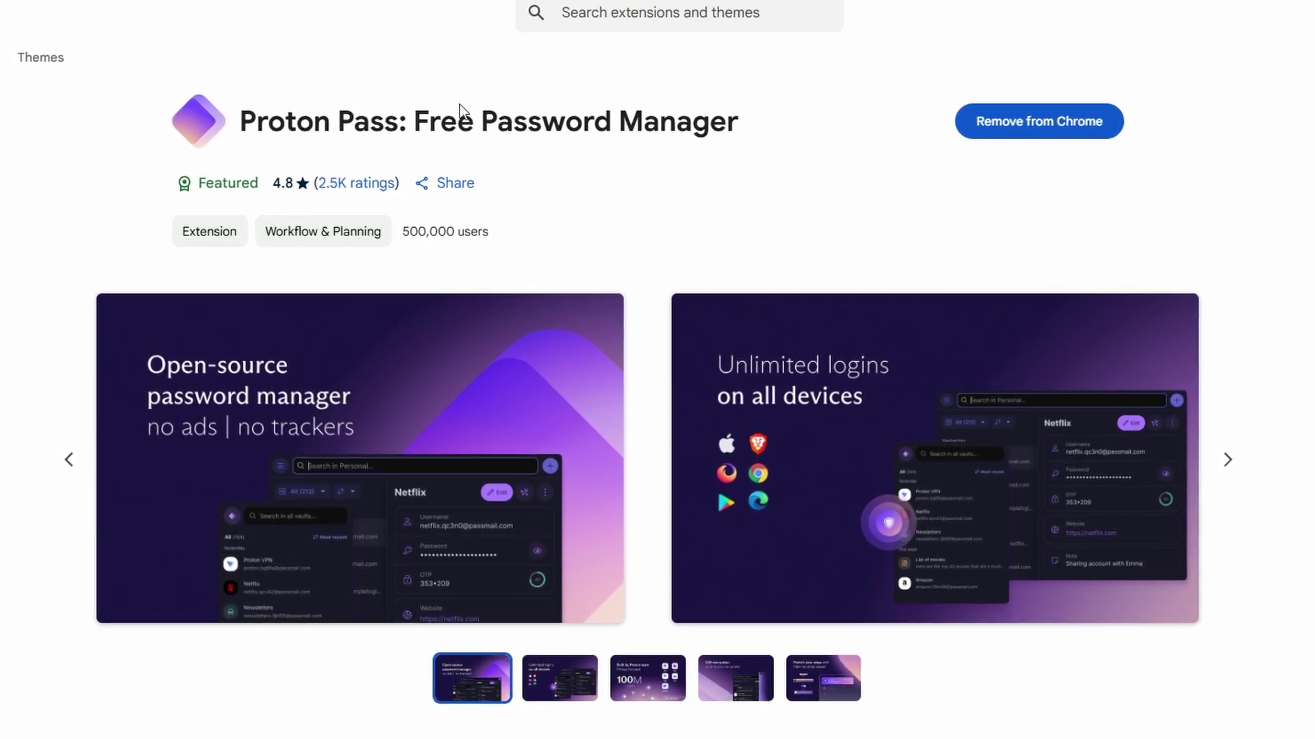
- Cycle through the listing screenshots (E2E encryption, Open-source, Unlimited logins) and highlight the extension title
{"action": "left_click", "coordinate": [1229, 463]}
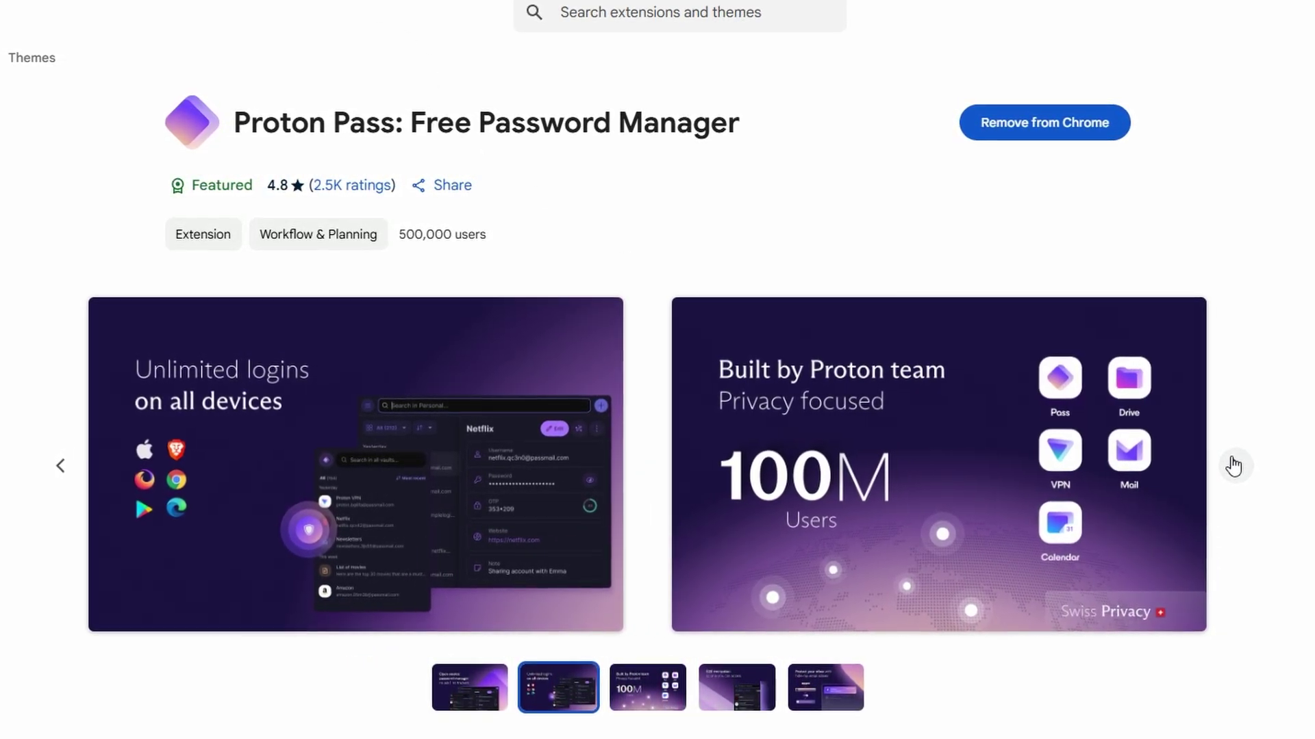
{"action": "left_click", "coordinate": [1229, 463]}
{"action": "left_click", "coordinate": [1238, 469]}
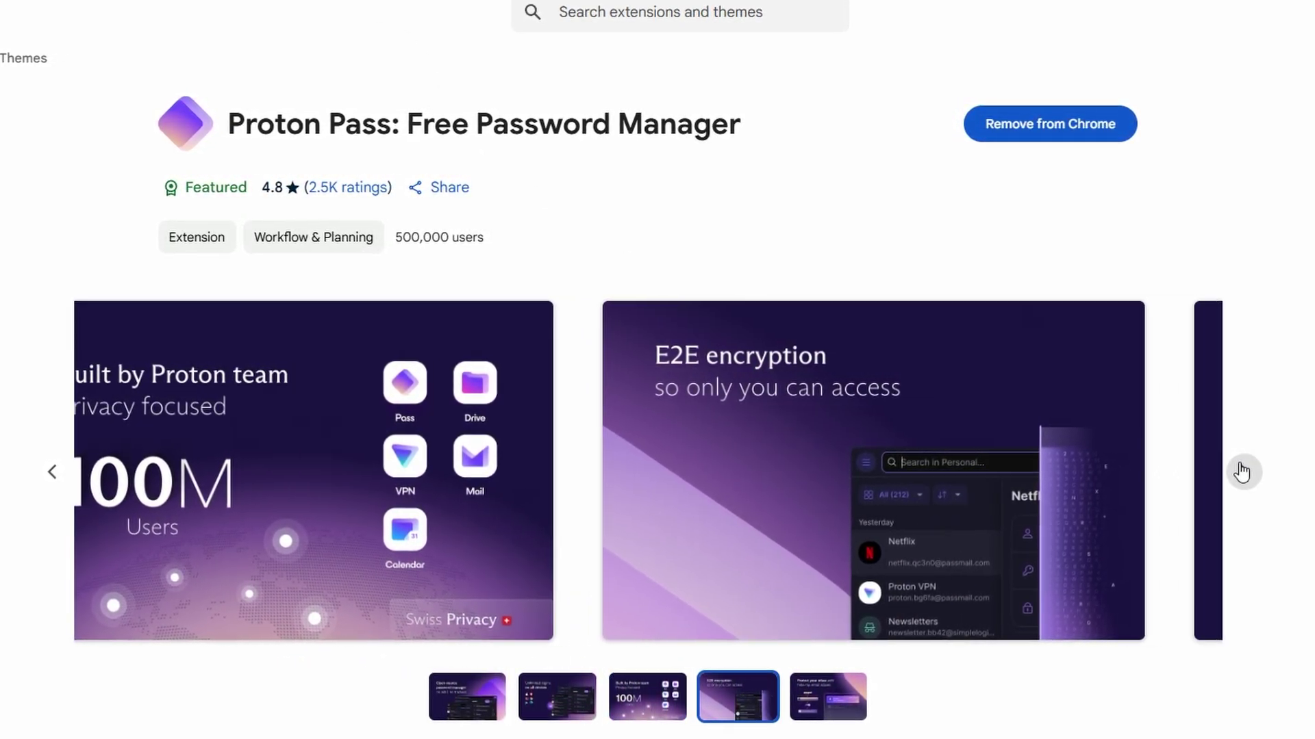
{"action": "left_click", "coordinate": [1245, 475]}
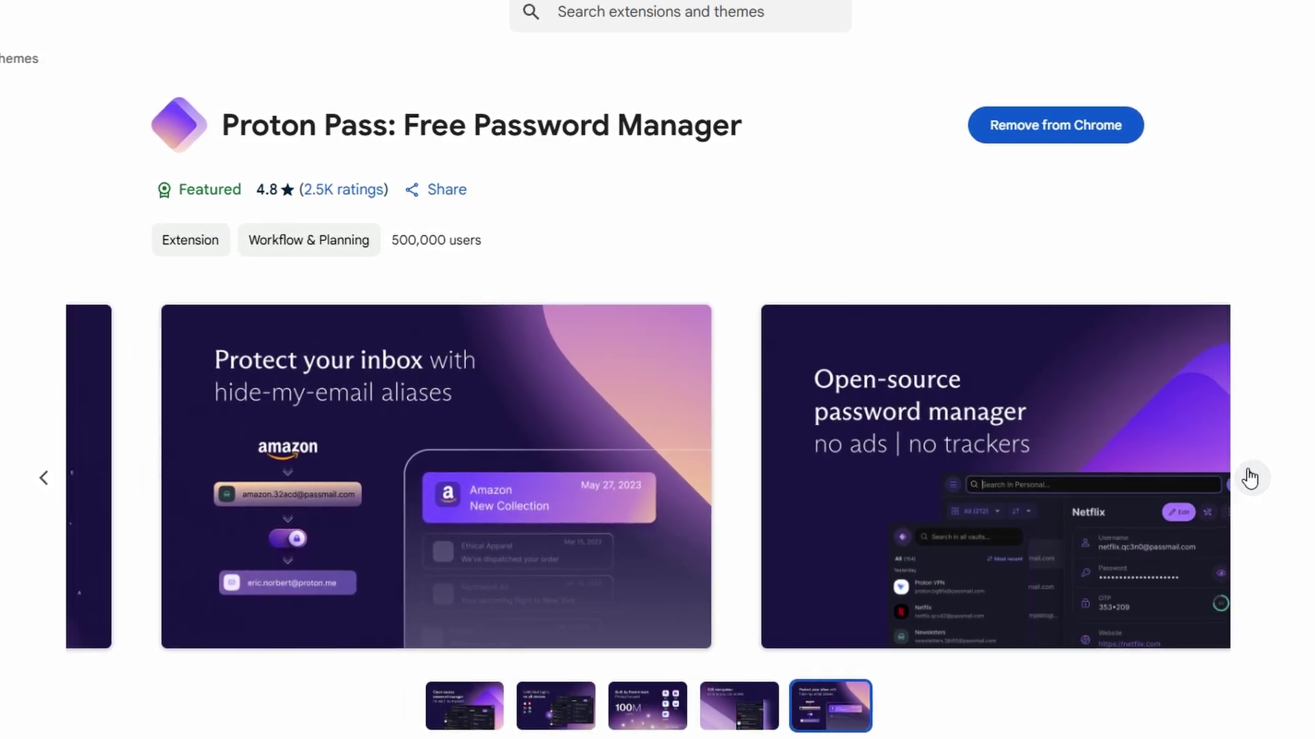
{"action": "left_click", "coordinate": [1247, 475]}
{"action": "left_click", "coordinate": [1254, 482]}
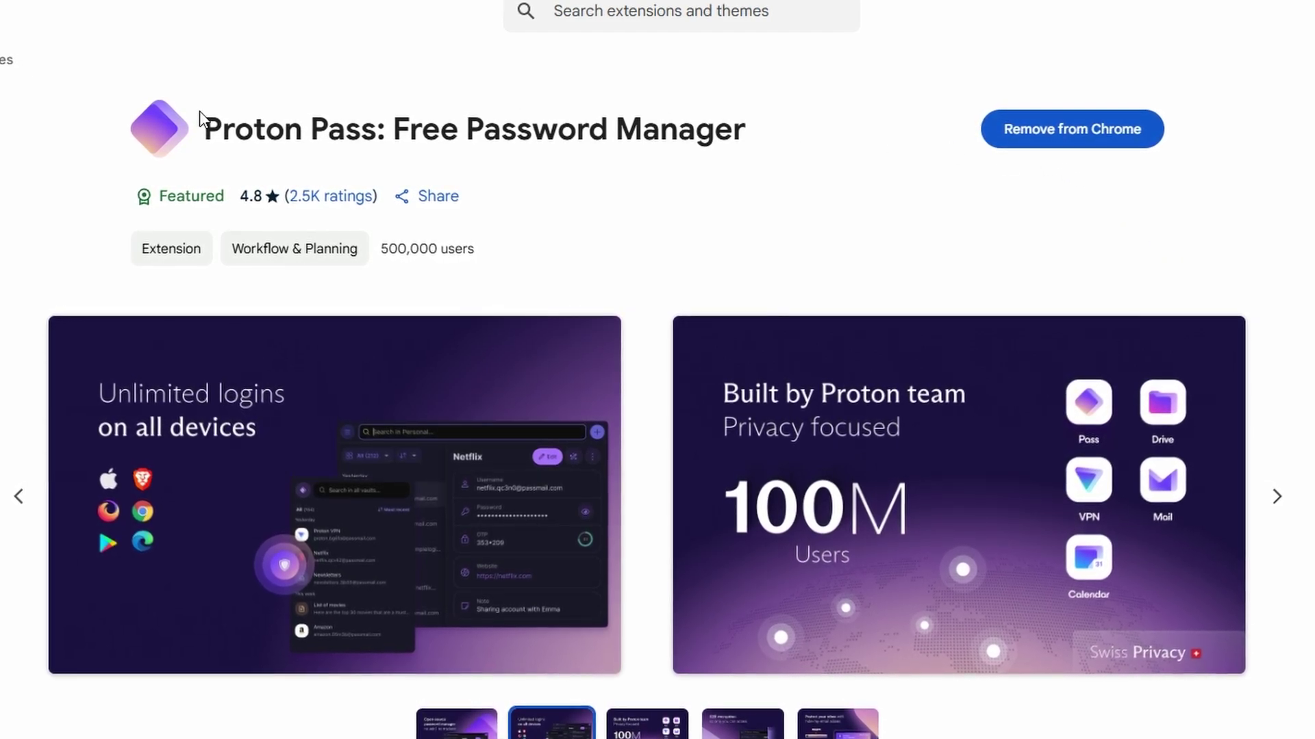
{"action": "left_click_drag", "start_coordinate": [192, 132], "coordinate": [769, 141]}
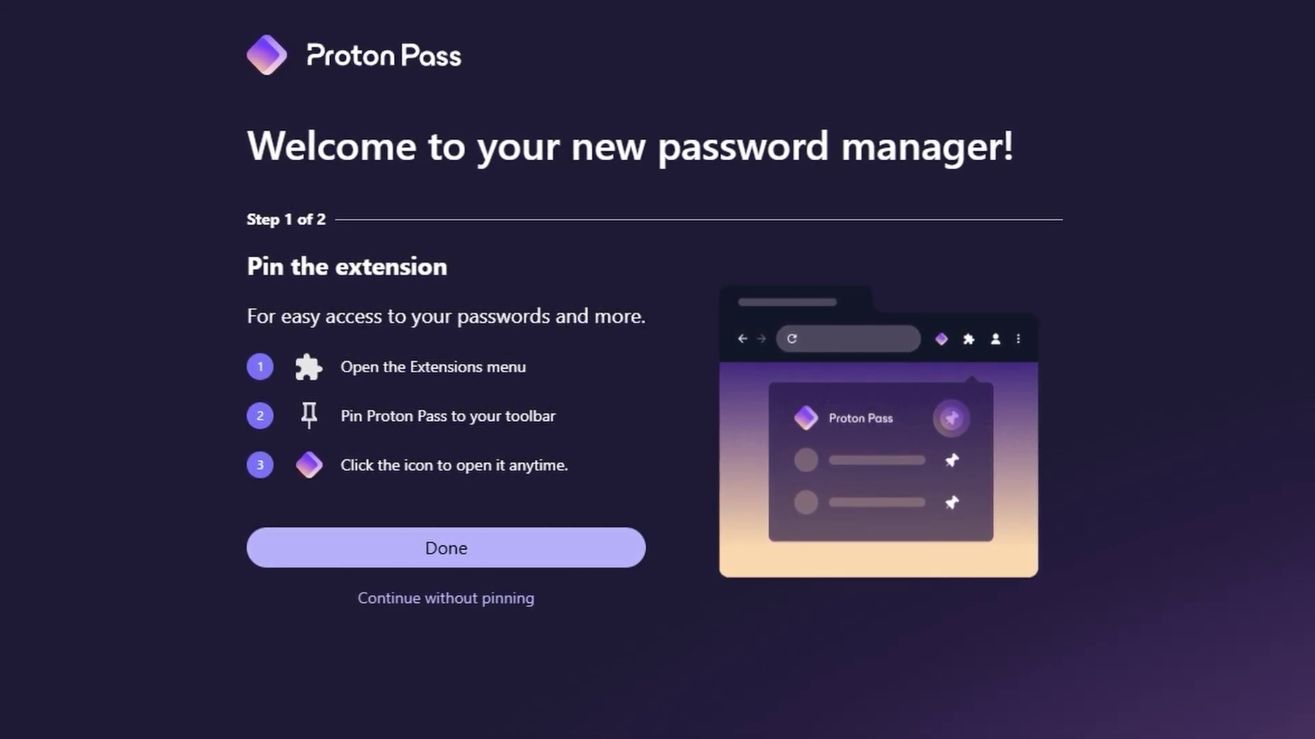
- Open the Proton Pass extension popup from the Chrome toolbar to reach its sign-in options
{"action": "left_click", "coordinate": [1230, 15]}
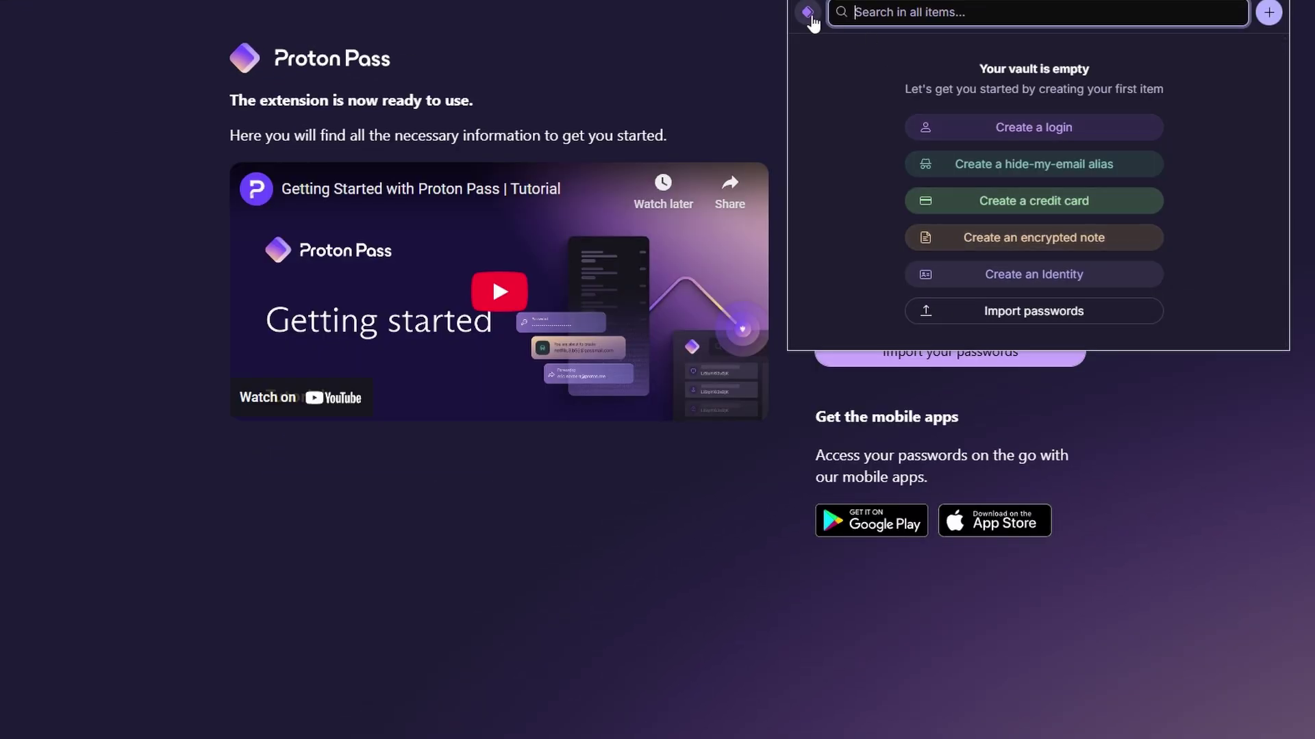
- Open the Proton Pass extension settings' Import tab and select NordPass as the import source
{"action": "left_click", "coordinate": [808, 12]}
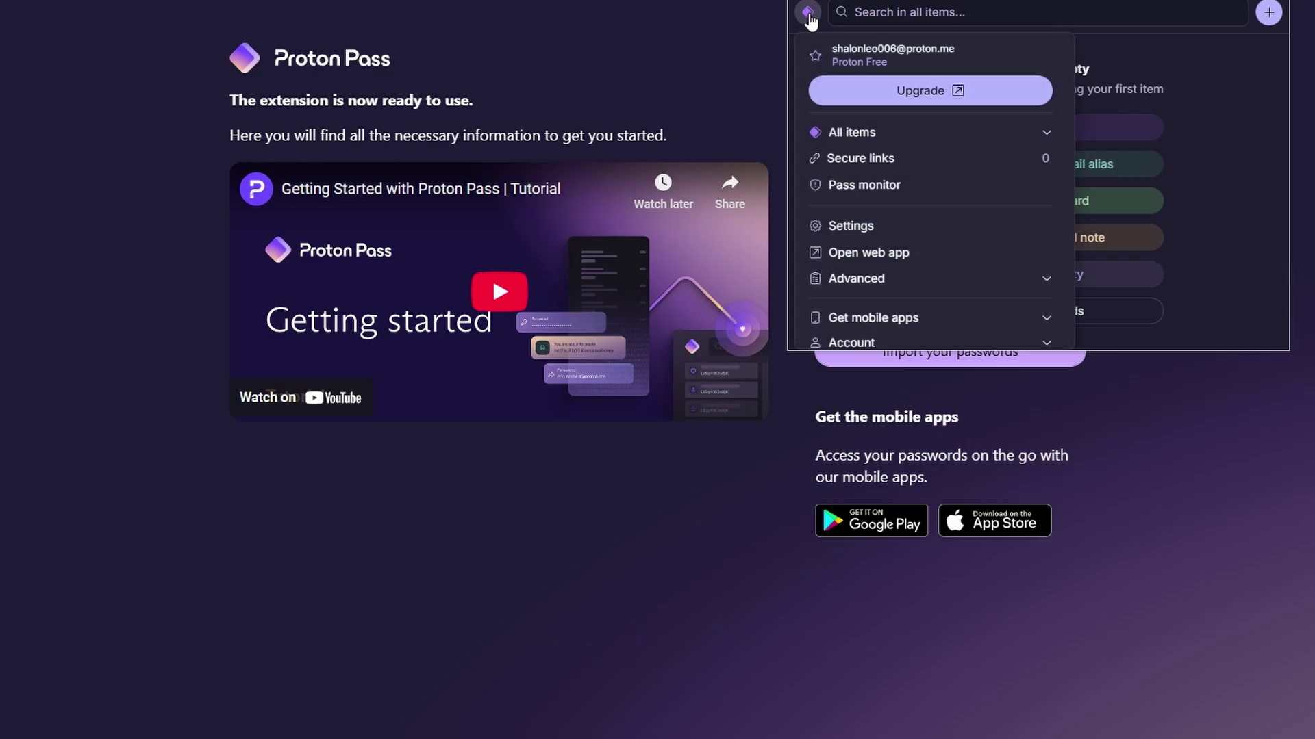
{"action": "scroll", "coordinate": [888, 250], "scroll_direction": "down", "scroll_amount": 1}
{"action": "left_click", "coordinate": [911, 224]}
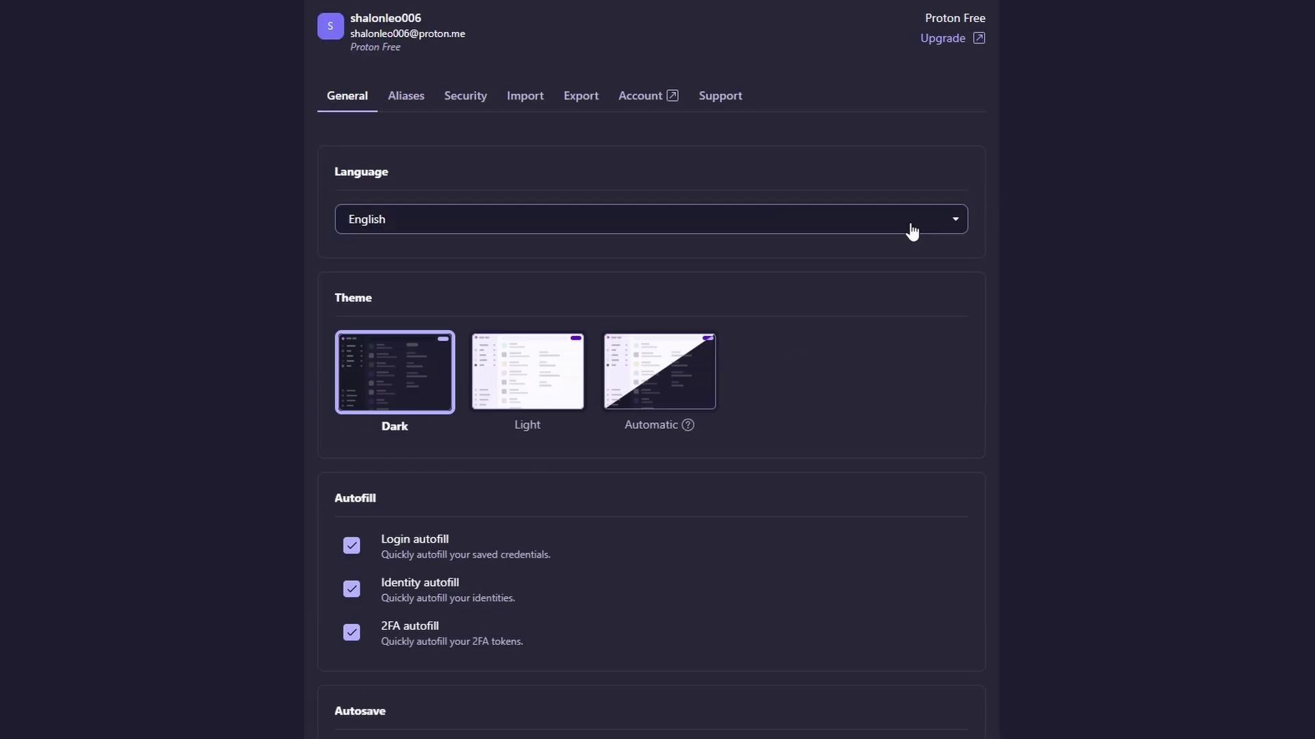
{"action": "left_click", "coordinate": [528, 96]}
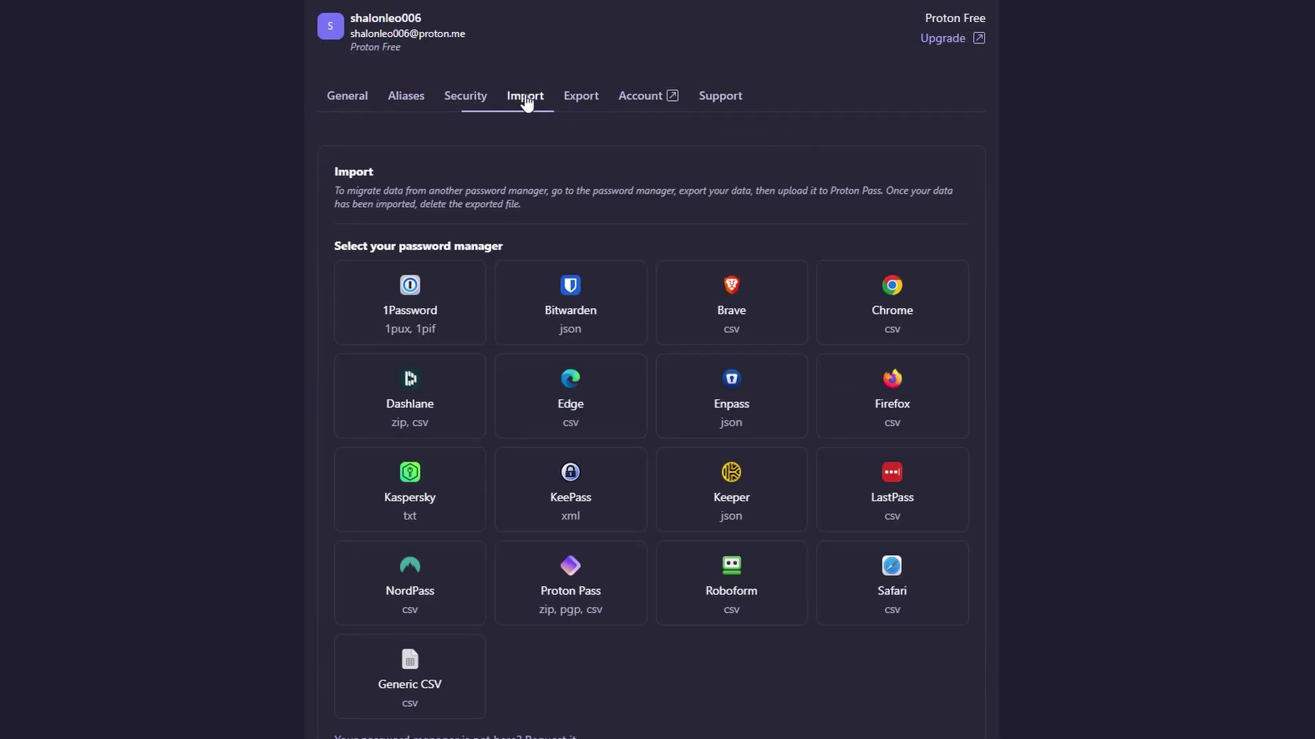
{"action": "scroll", "coordinate": [610, 104], "scroll_direction": "down", "scroll_amount": 1}
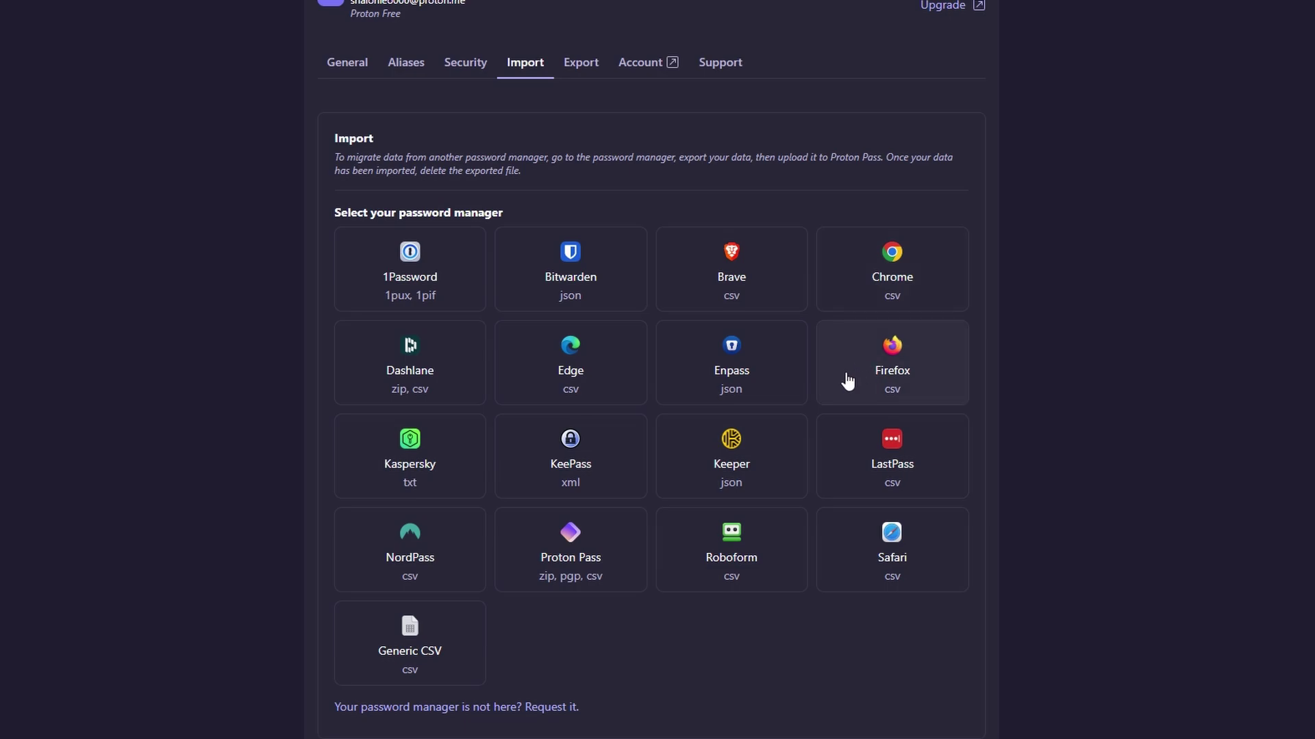
{"action": "left_click", "coordinate": [456, 551]}
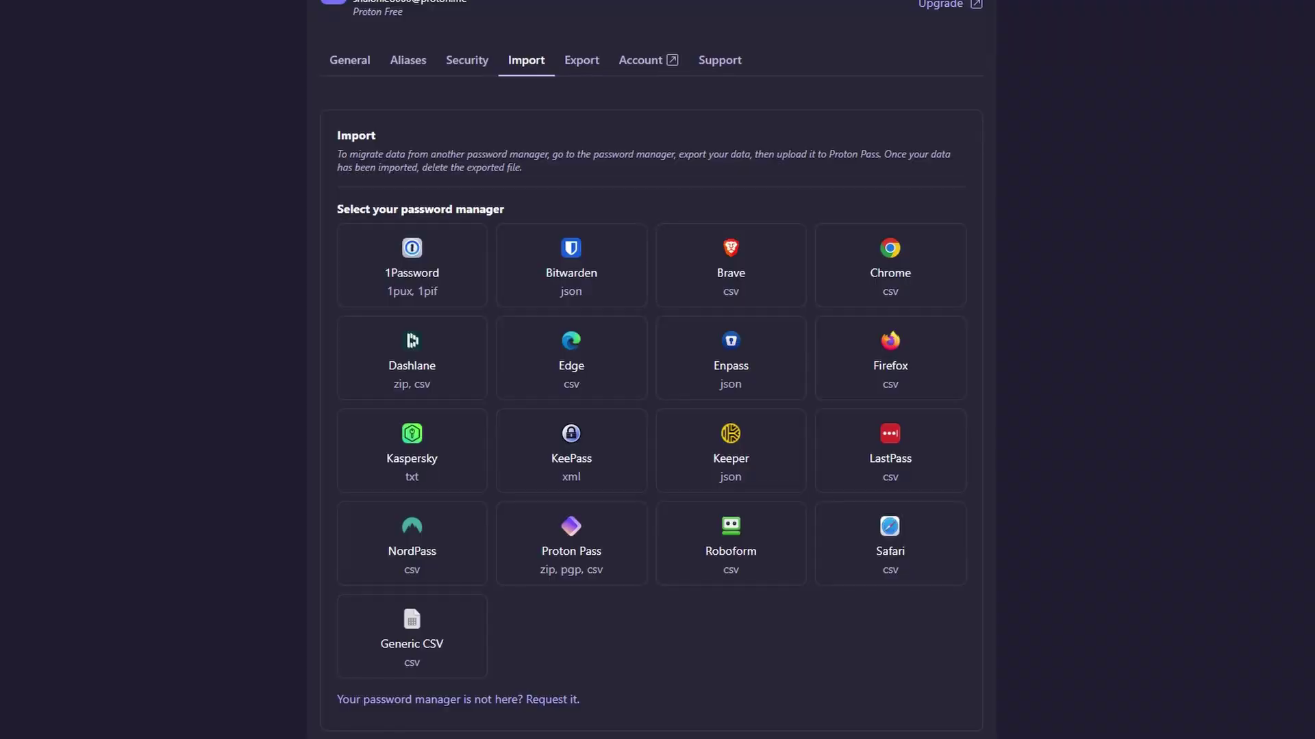
- On the General tab, switch the theme to Light, back to Dark, then open the Aliases tab
{"action": "scroll", "coordinate": [916, 34], "scroll_direction": "up", "scroll_amount": 1}
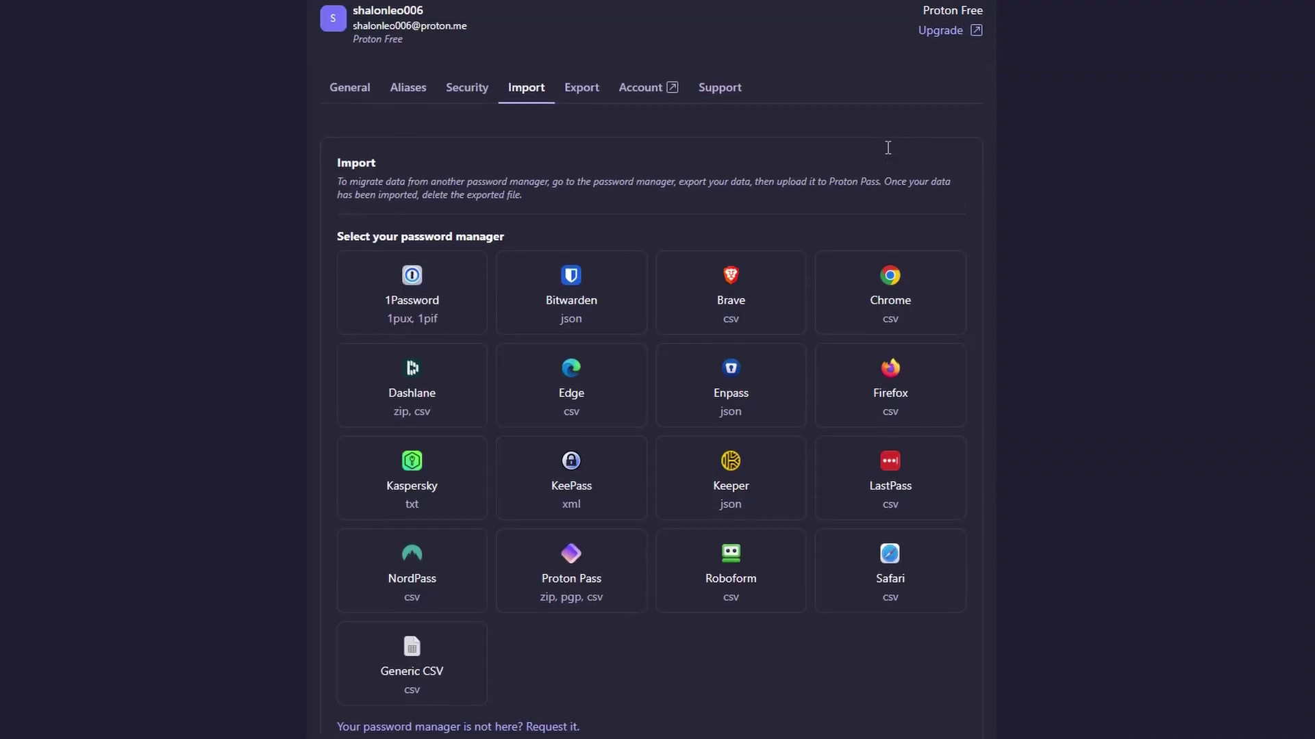
{"action": "left_click", "coordinate": [346, 95]}
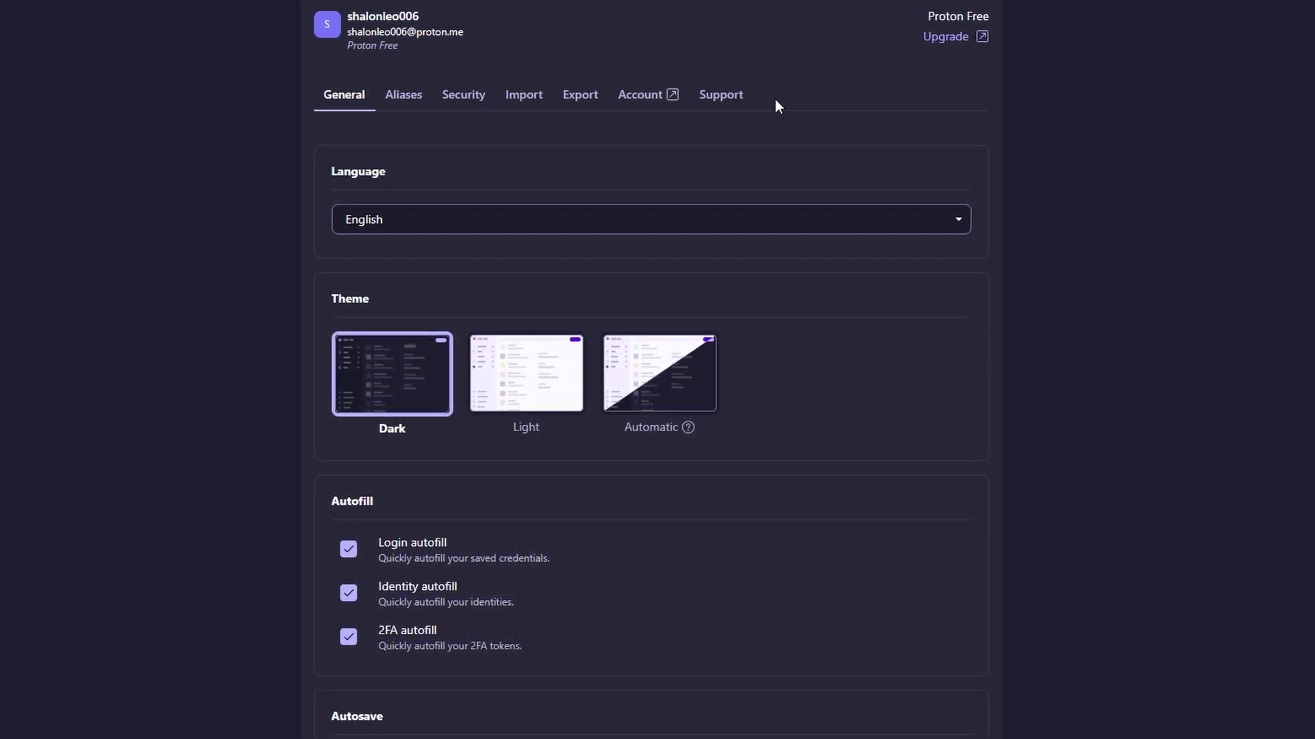
{"action": "scroll", "coordinate": [775, 100], "scroll_direction": "down", "scroll_amount": 1}
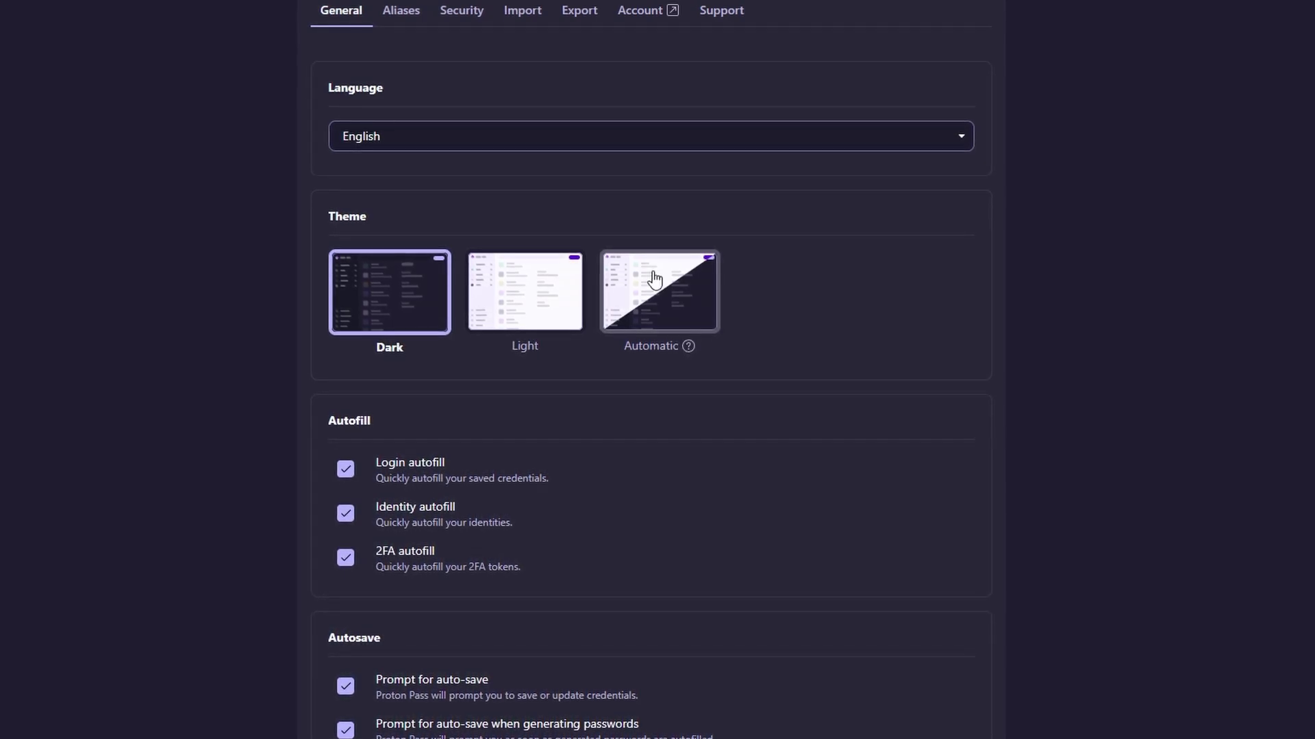
{"action": "left_click", "coordinate": [500, 315]}
{"action": "left_click", "coordinate": [380, 295]}
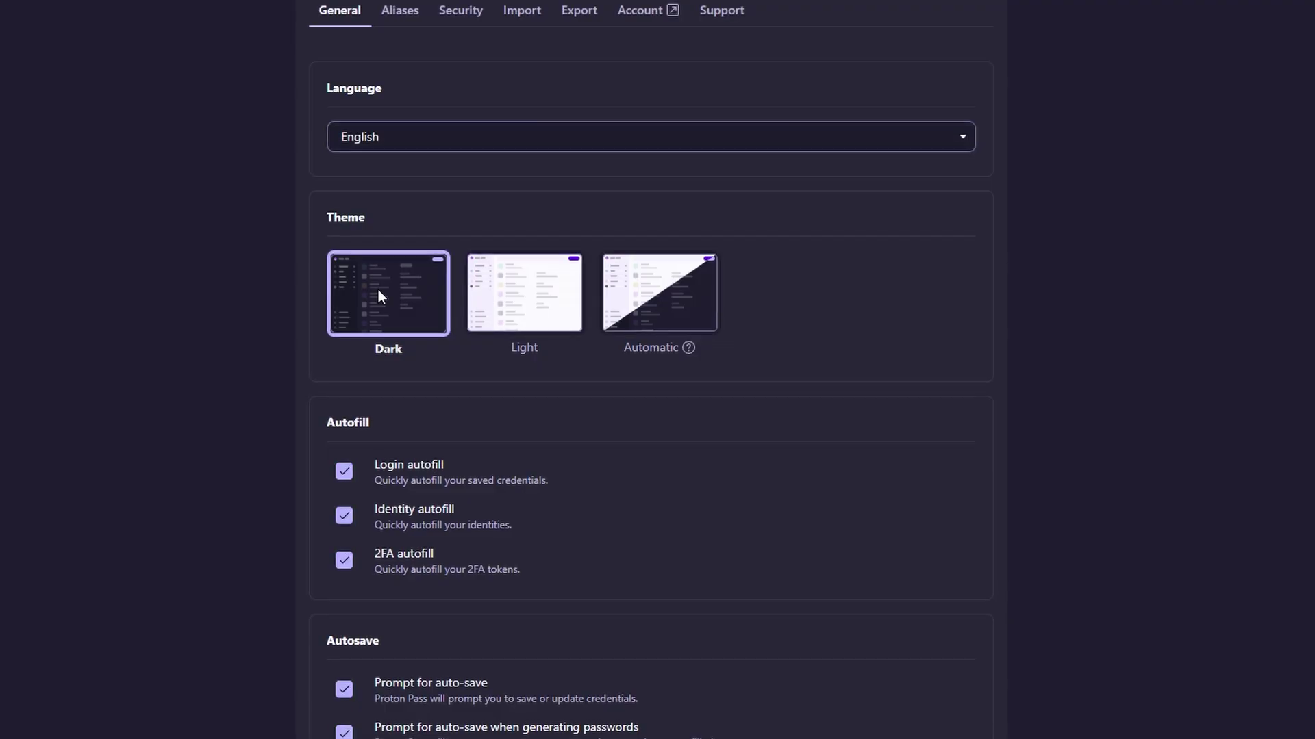
{"action": "scroll", "coordinate": [778, 267], "scroll_direction": "up", "scroll_amount": 1}
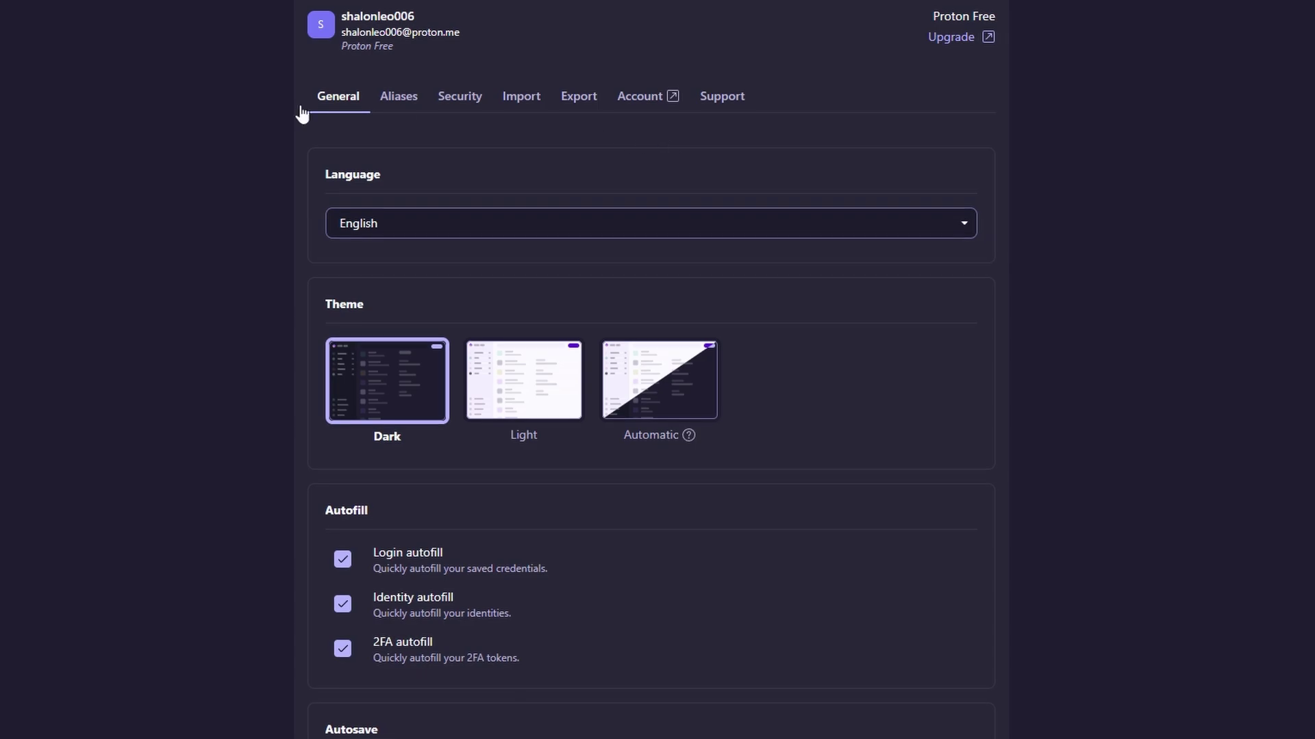
{"action": "left_click", "coordinate": [410, 97]}
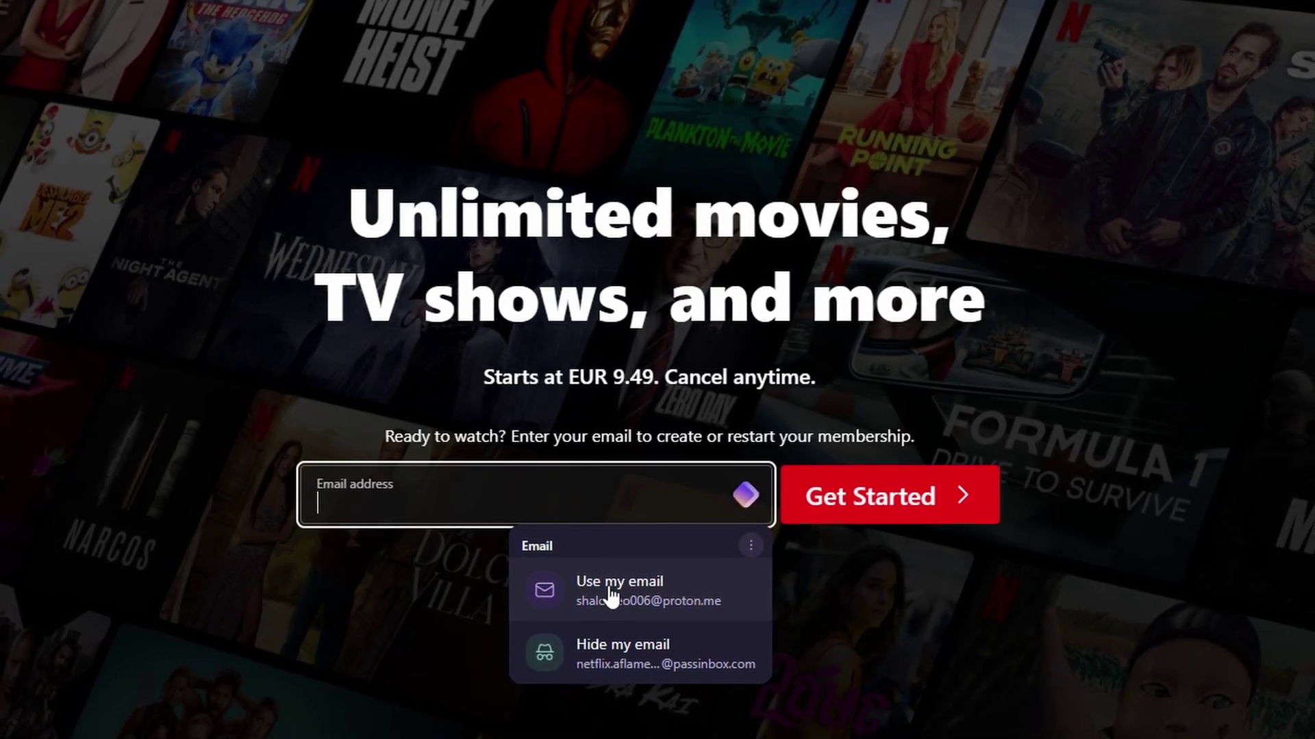
- Fill Netflix's sign-up email with a new hide-my-email alias, then reopen and dismiss the suggestions
{"action": "left_click", "coordinate": [641, 654]}
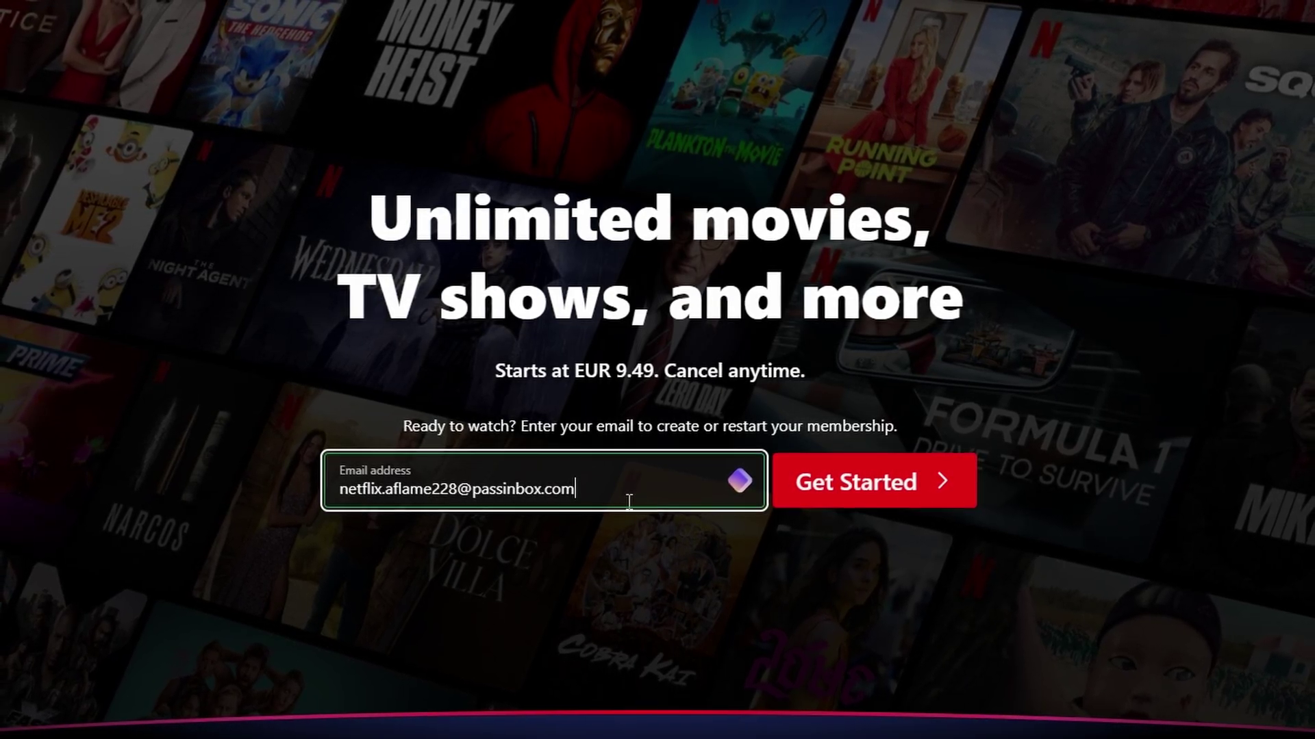
{"action": "left_click", "coordinate": [737, 483]}
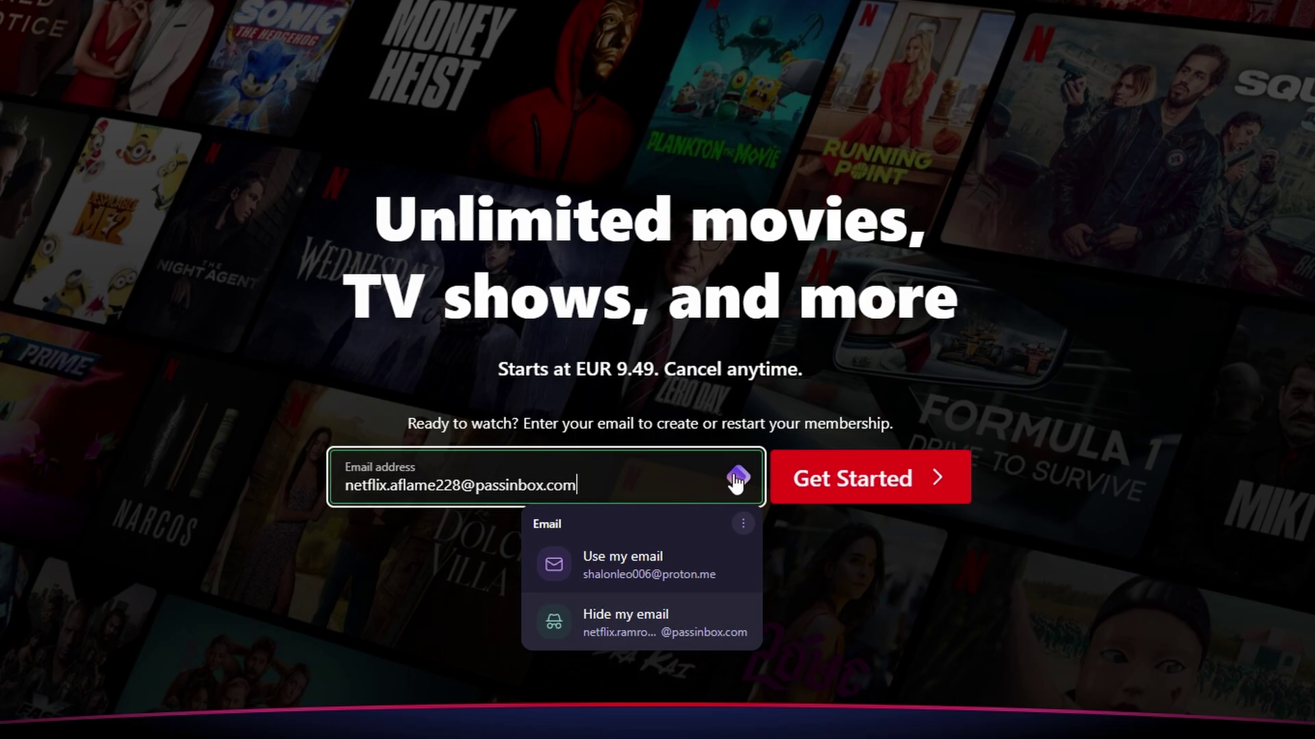
{"action": "left_click", "coordinate": [804, 547]}
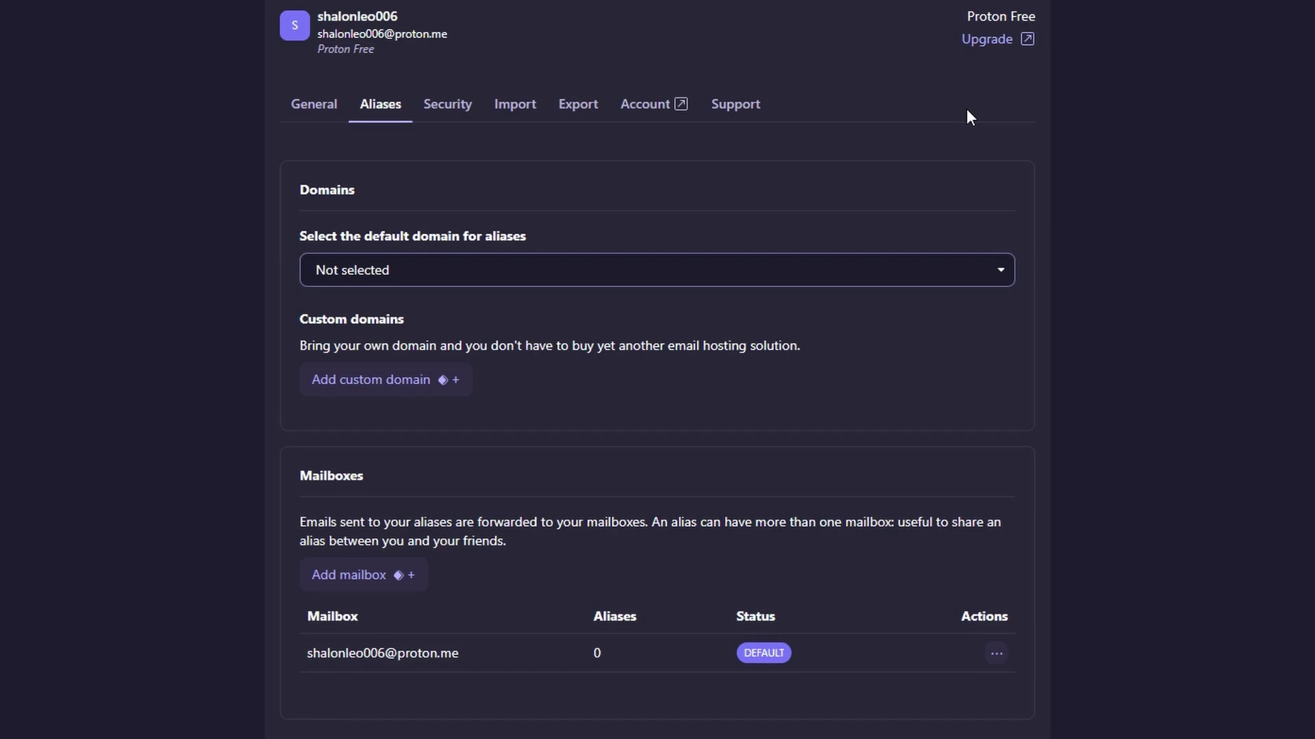
- Switch the Proton Pass settings to the General tab
{"action": "left_click", "coordinate": [306, 122]}
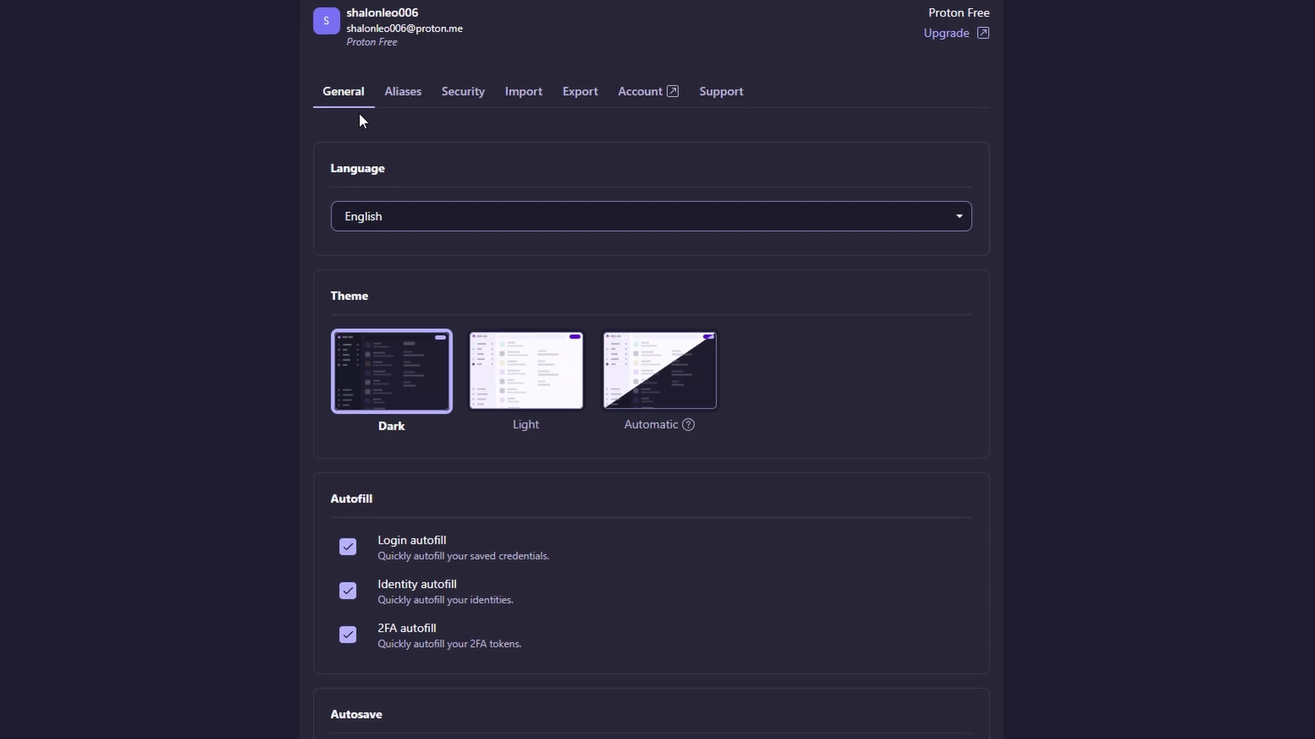
{"action": "scroll", "coordinate": [690, 68], "scroll_direction": "down", "scroll_amount": 3}
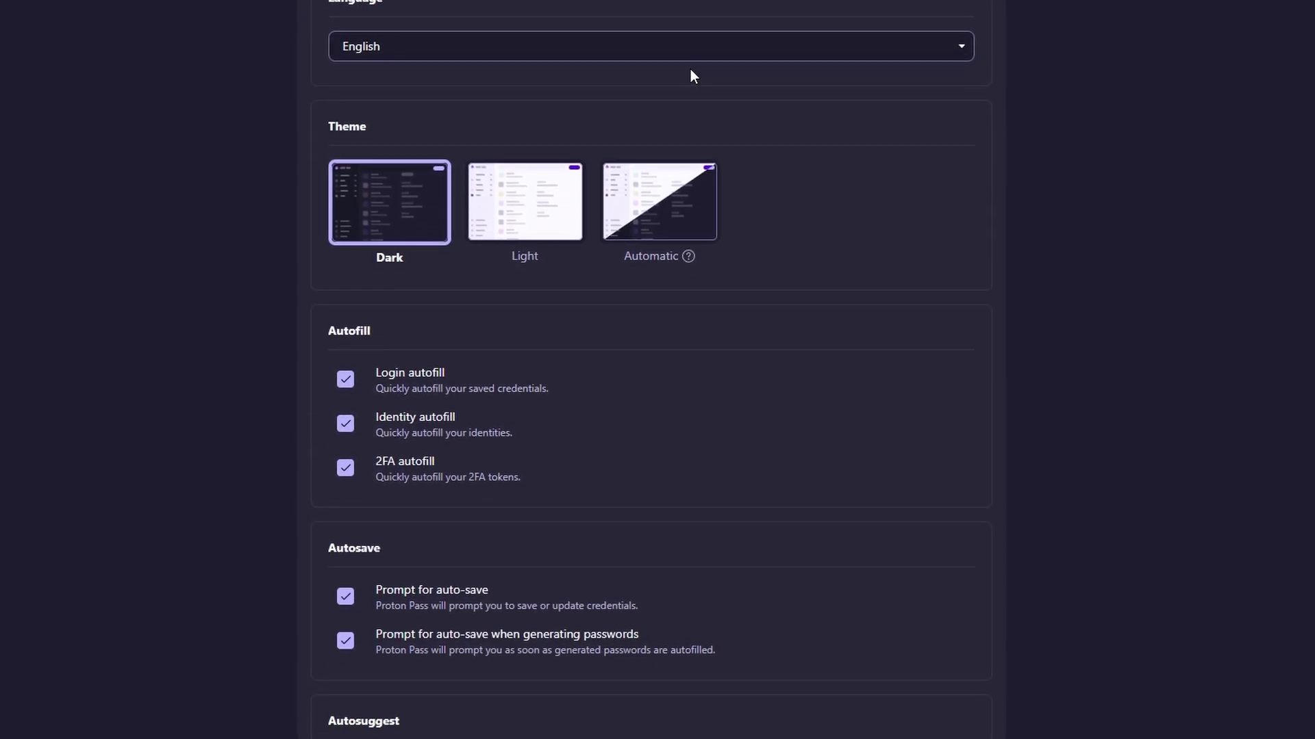
{"action": "scroll", "coordinate": [691, 68], "scroll_direction": "down", "scroll_amount": 5}
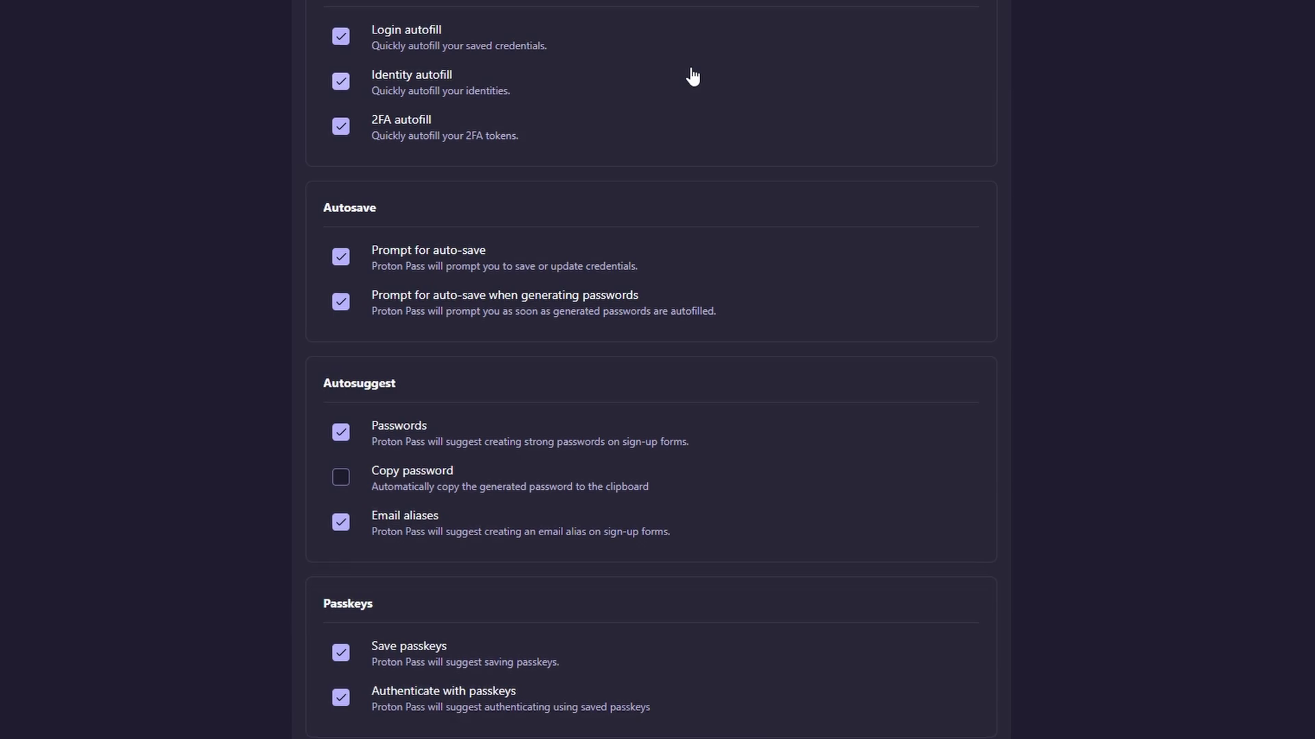
{"action": "scroll", "coordinate": [691, 75], "scroll_direction": "down", "scroll_amount": 5}
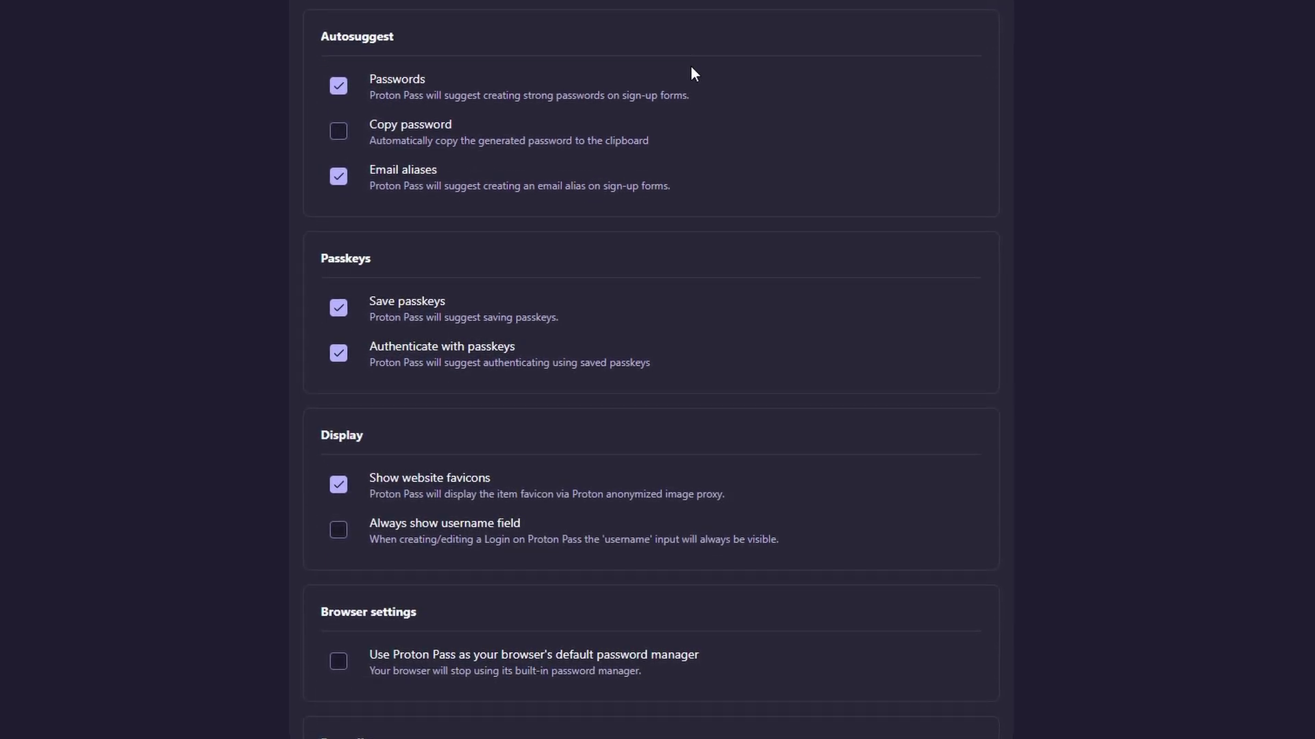
{"action": "scroll", "coordinate": [692, 67], "scroll_direction": "down", "scroll_amount": 4}
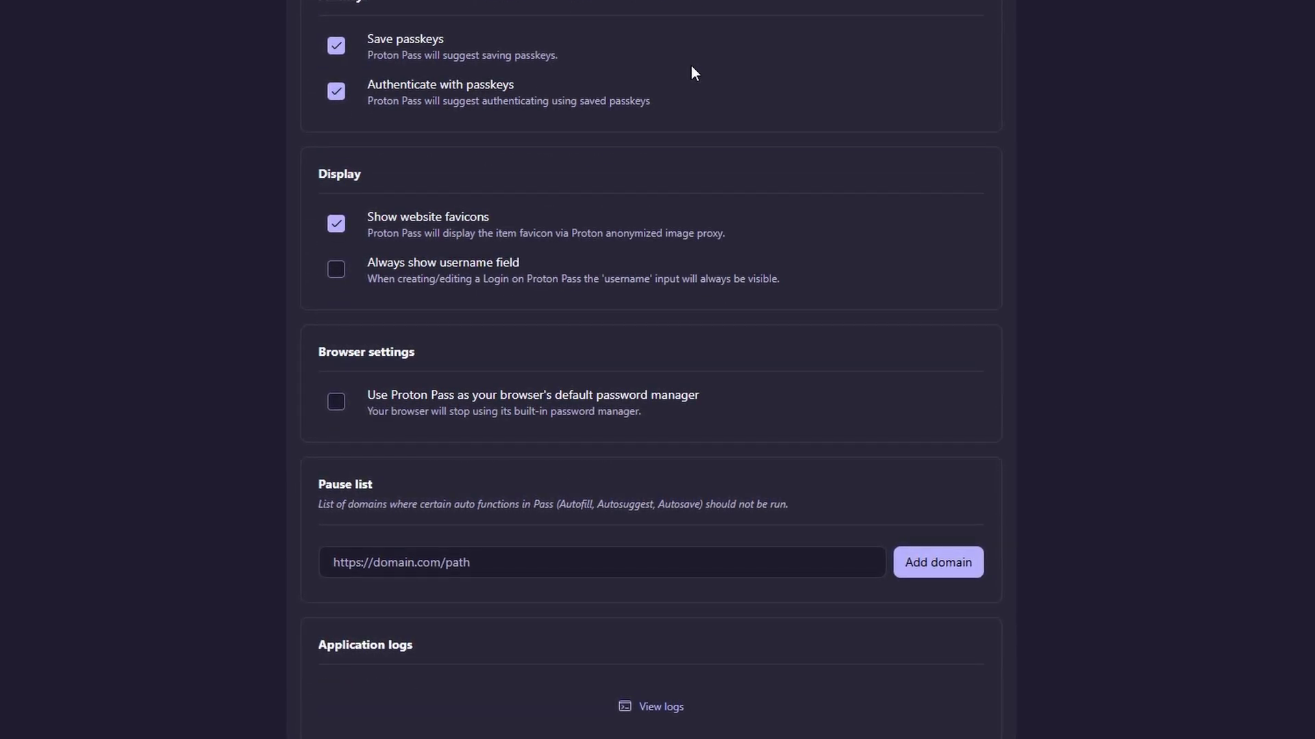
{"action": "scroll", "coordinate": [691, 64], "scroll_direction": "down", "scroll_amount": 1}
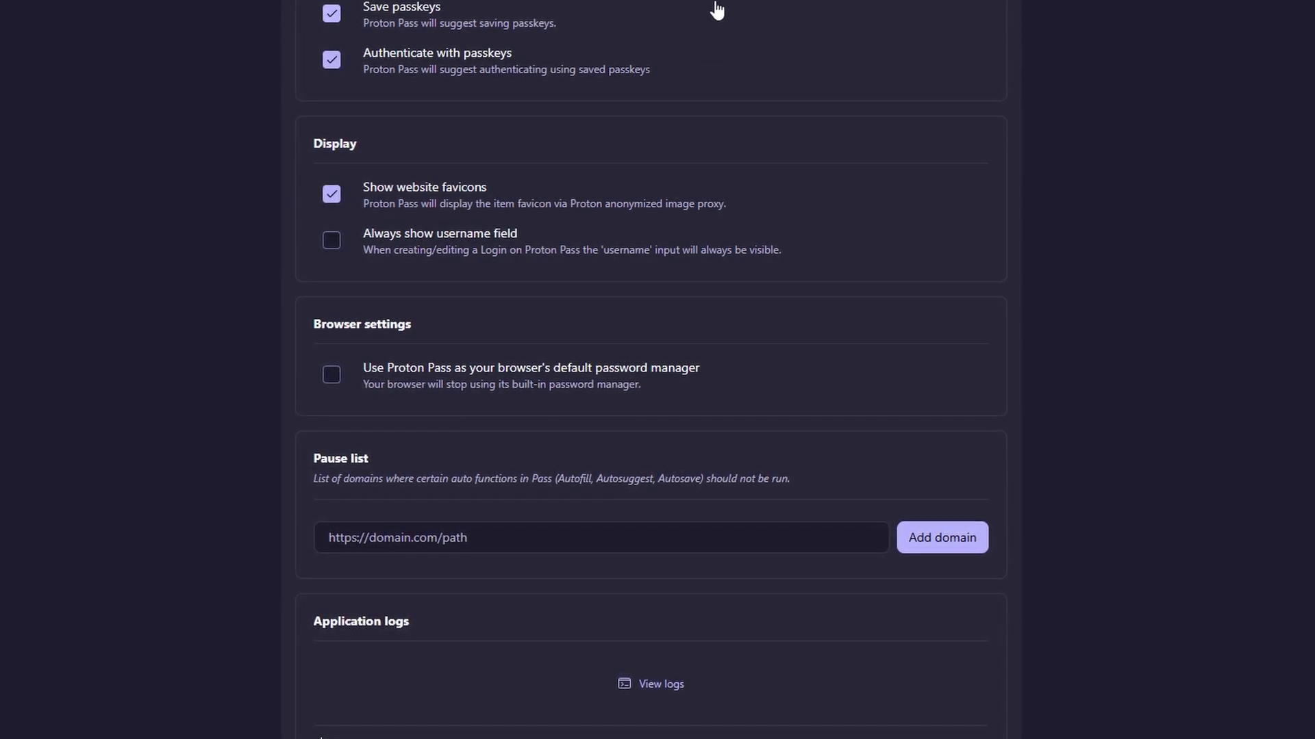
{"action": "scroll", "coordinate": [578, 203], "scroll_direction": "up", "scroll_amount": 12}
{"action": "scroll", "coordinate": [579, 210], "scroll_direction": "up", "scroll_amount": 5}
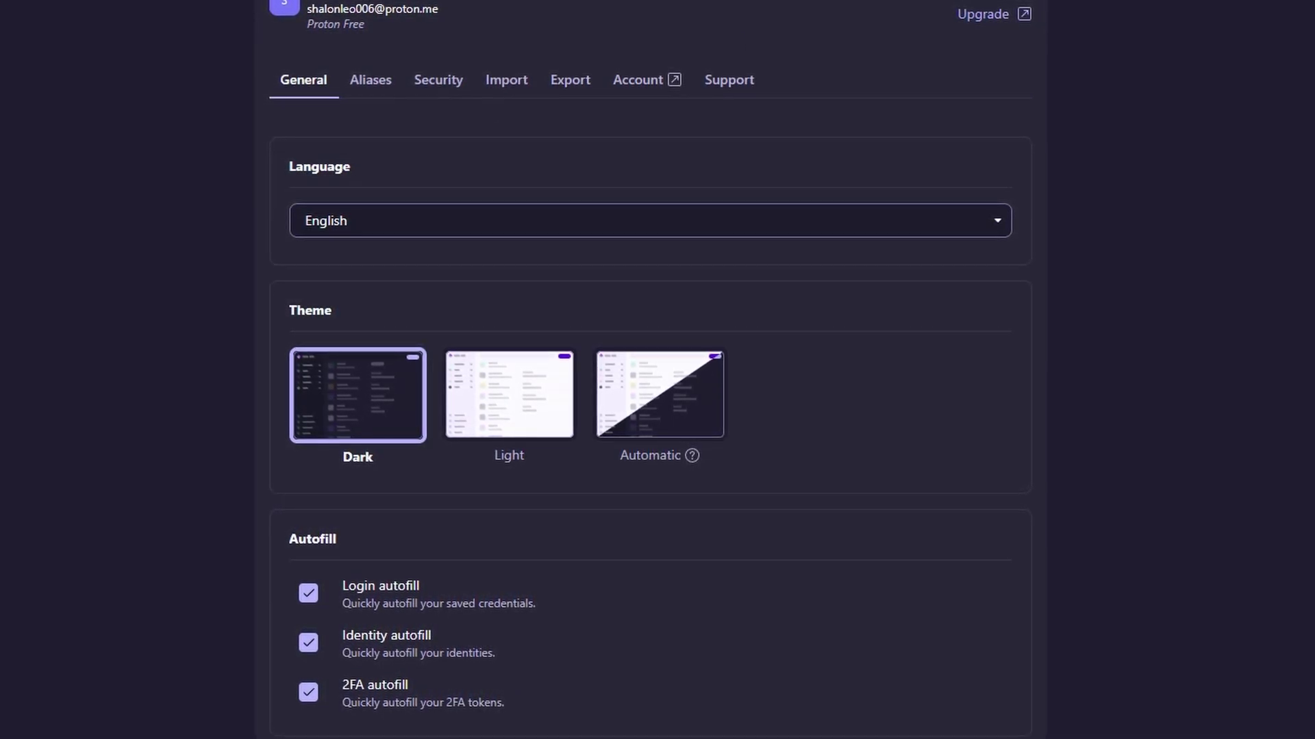
{"action": "scroll", "coordinate": [688, 373], "scroll_direction": "down", "scroll_amount": 5}
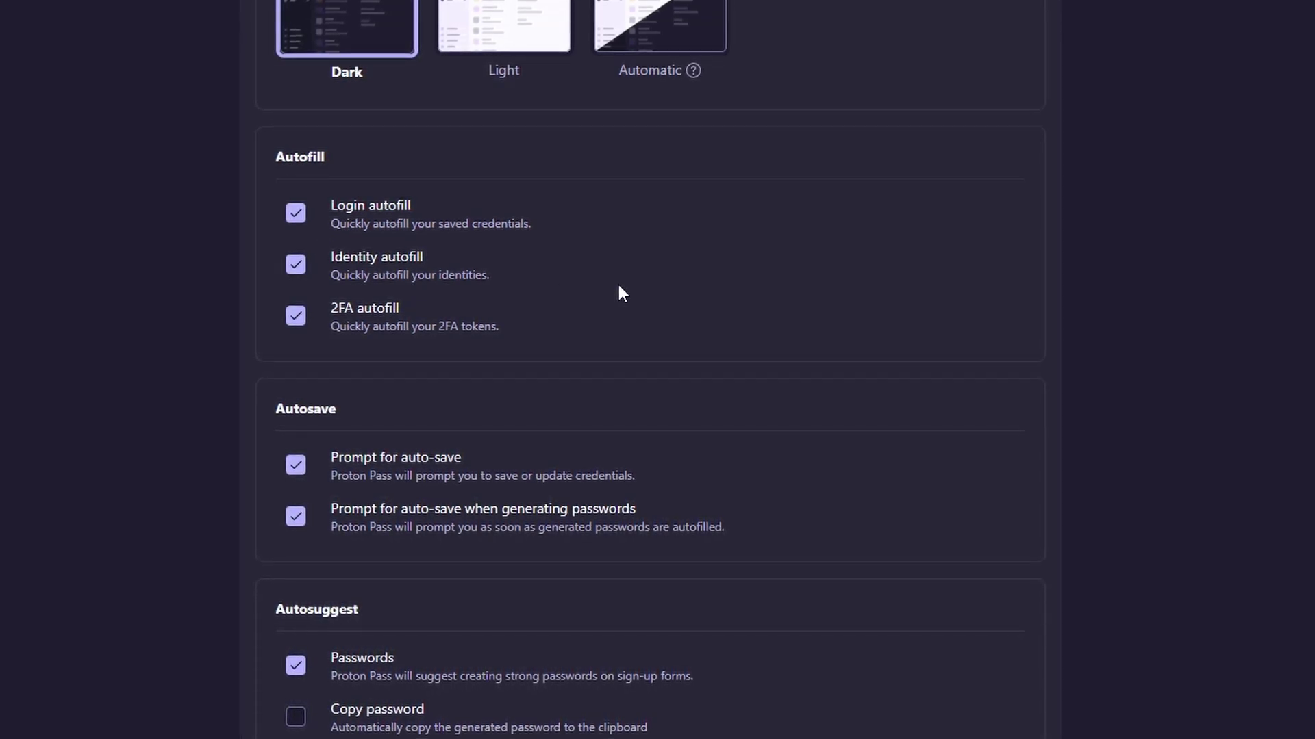
{"action": "scroll", "coordinate": [621, 293], "scroll_direction": "up", "scroll_amount": 4}
{"action": "scroll", "coordinate": [622, 293], "scroll_direction": "up", "scroll_amount": 2}
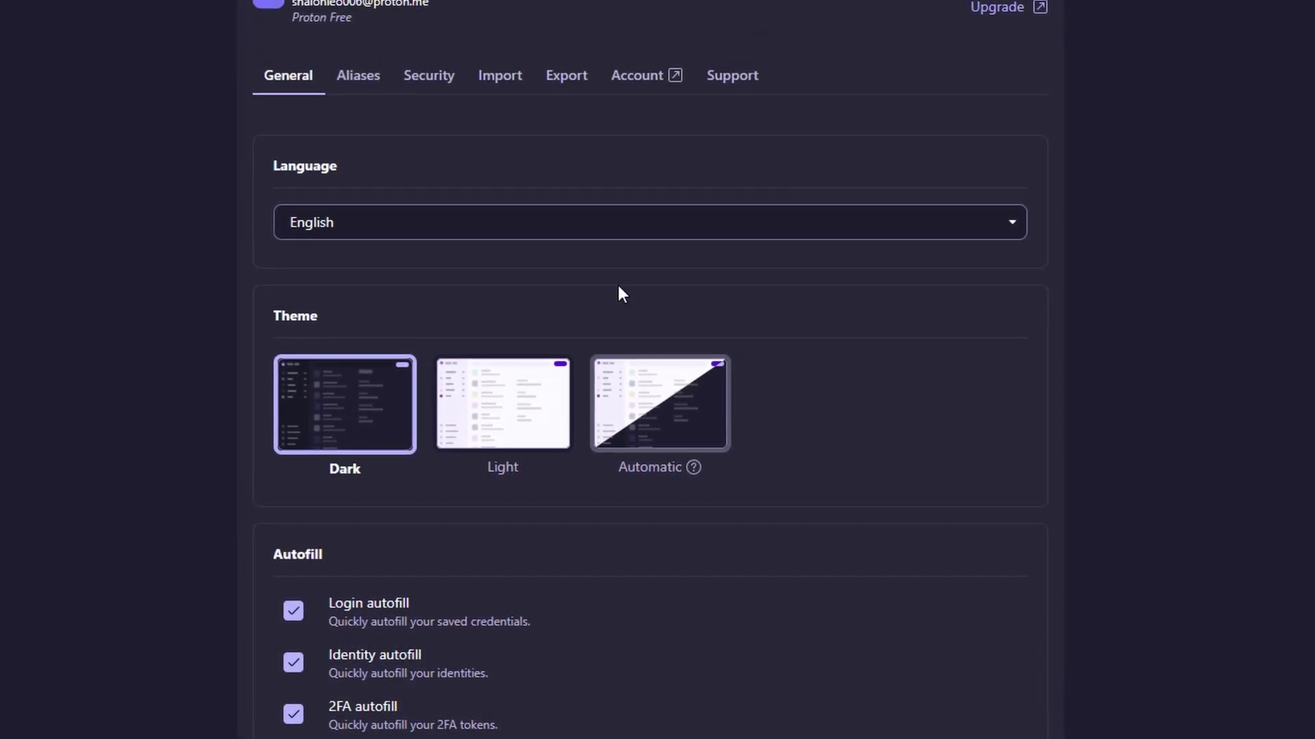
- Check the mailbox's alias count on the Aliases tab, then view the Security tab
{"action": "left_click", "coordinate": [347, 79]}
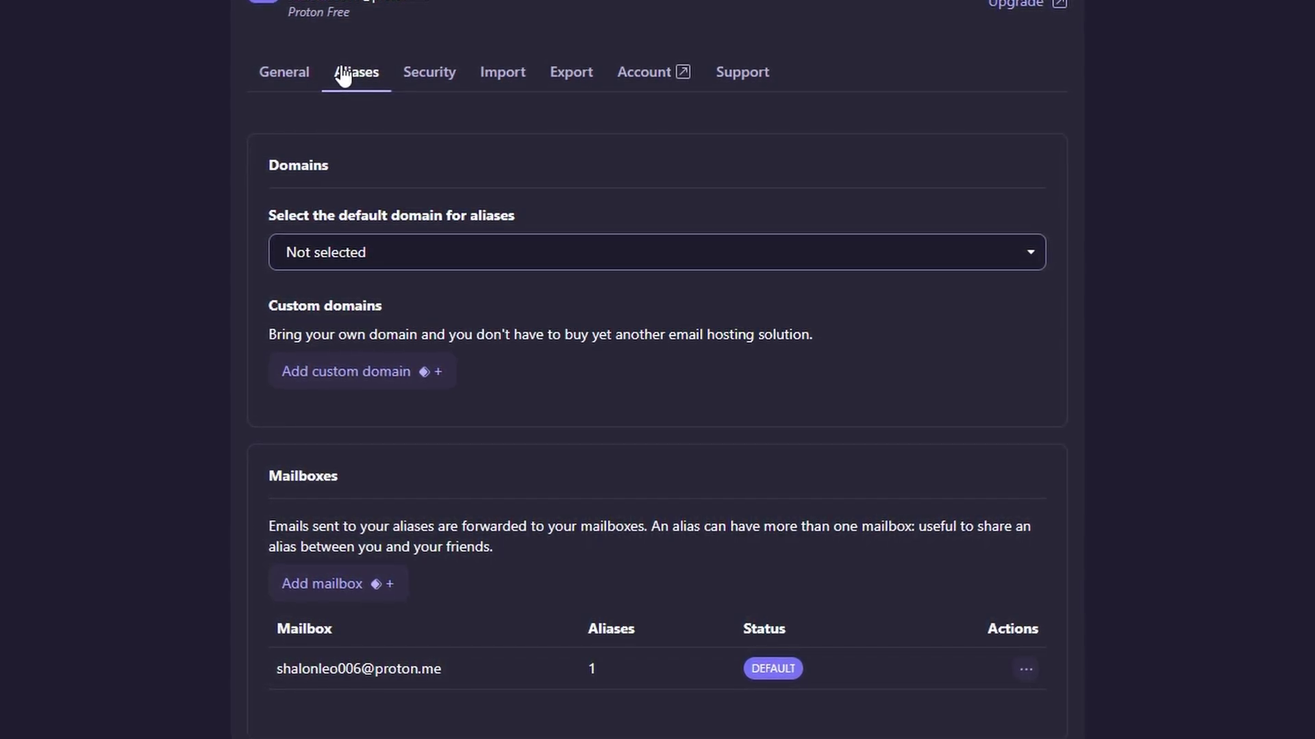
{"action": "left_click", "coordinate": [413, 85]}
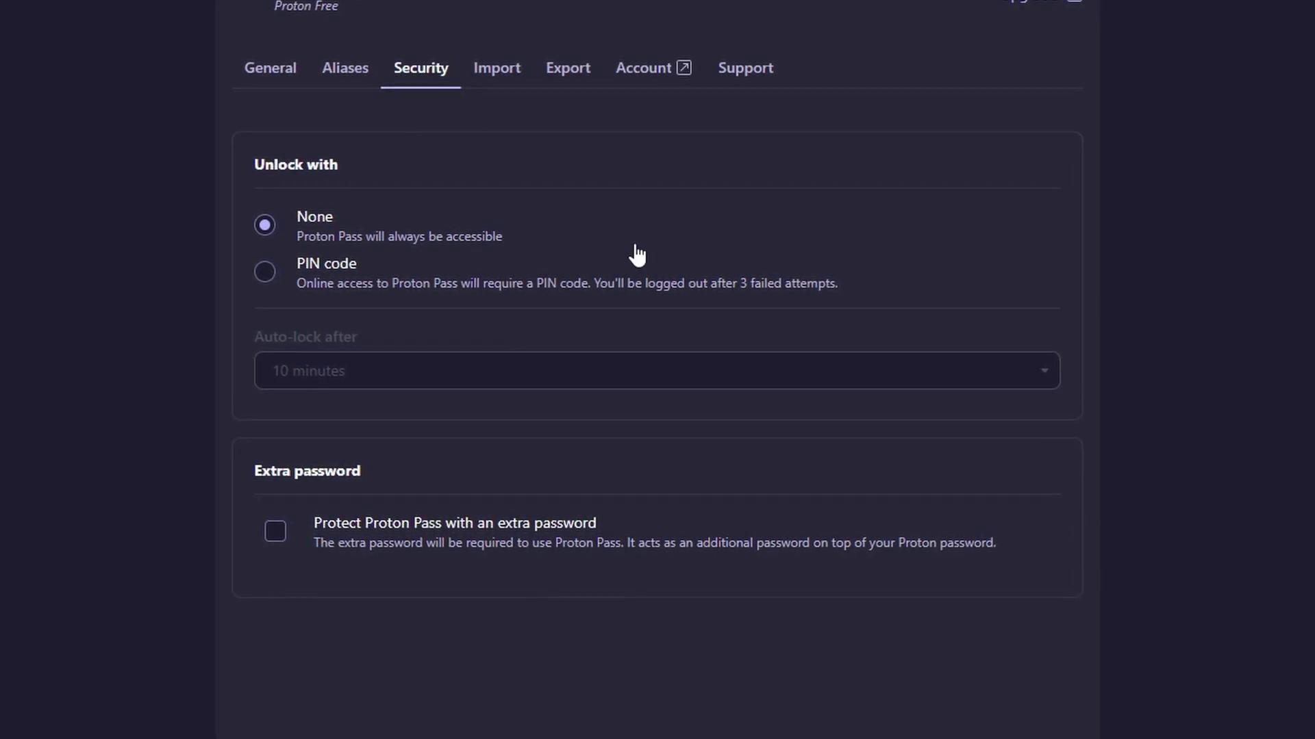
{"action": "left_click", "coordinate": [273, 532]}
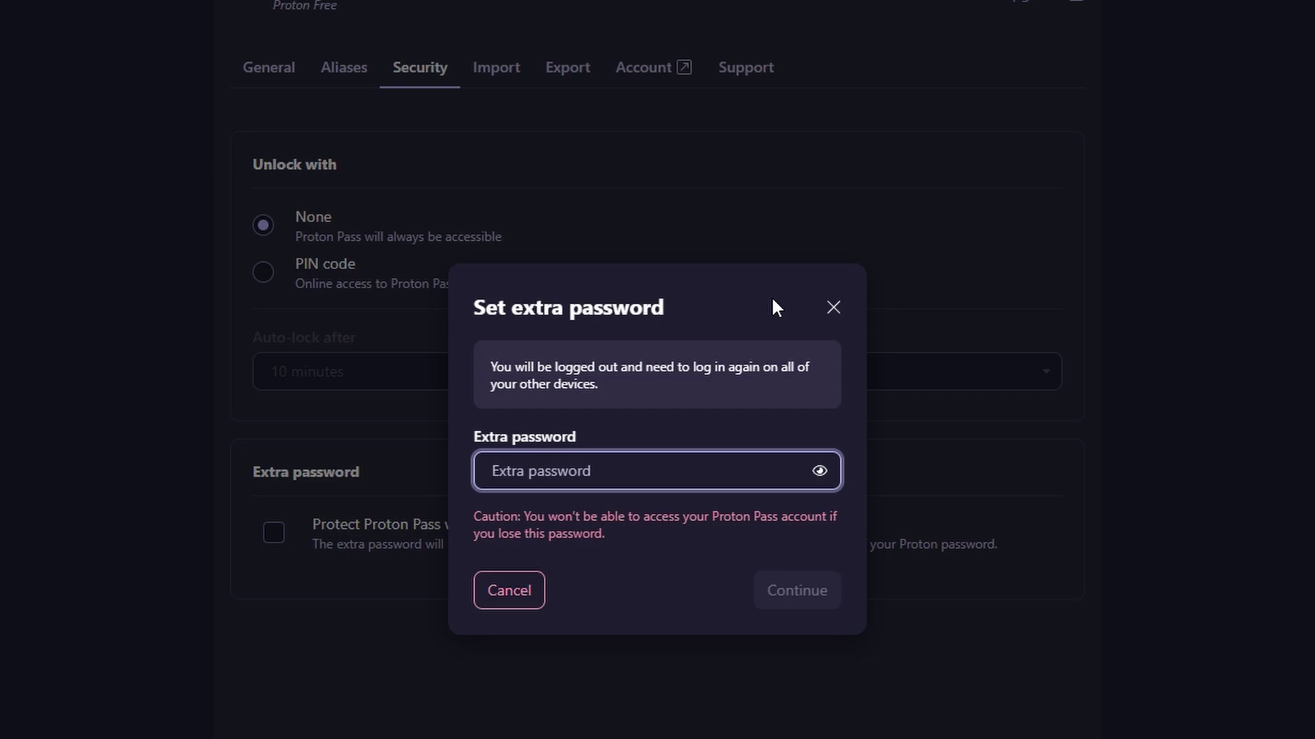
{"action": "left_click", "coordinate": [829, 304]}
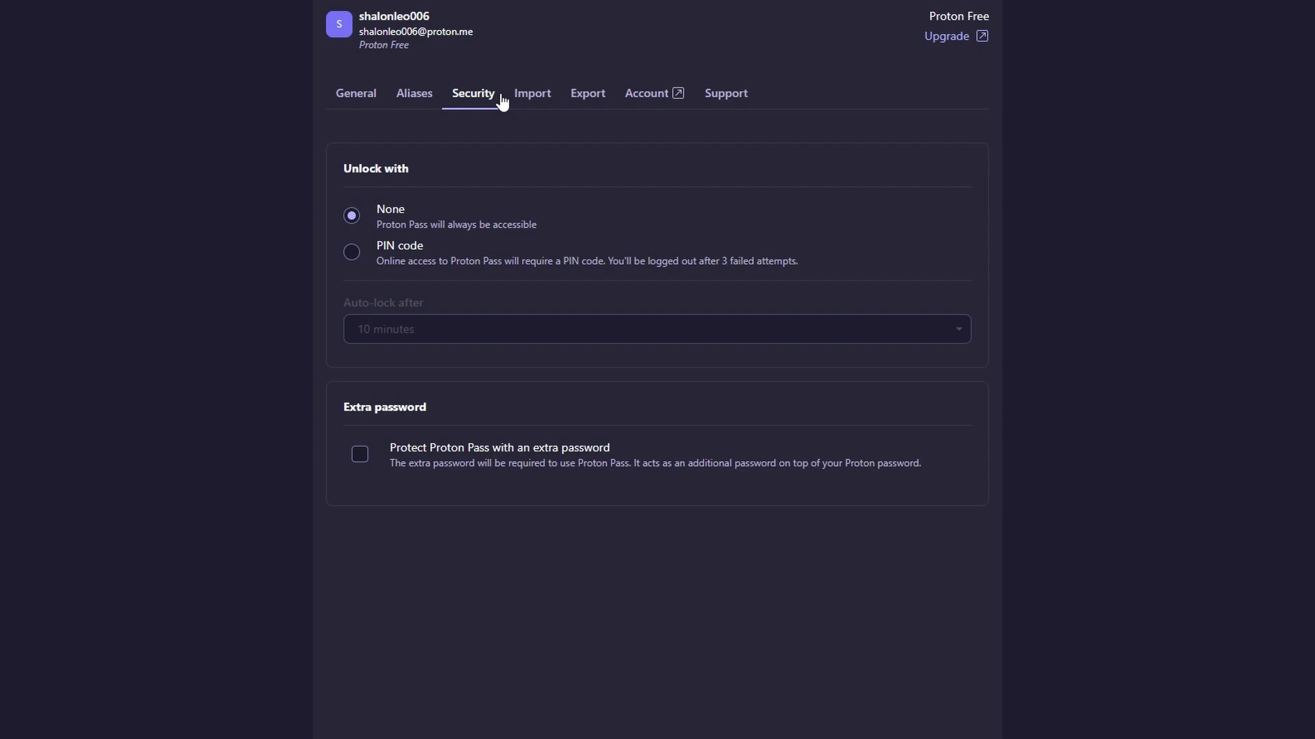
- On the General tab, scroll through the autofill, autosave, passkey and pause-list options, then back to the top
{"action": "left_click", "coordinate": [334, 103]}
{"action": "scroll", "coordinate": [512, 212], "scroll_direction": "down", "scroll_amount": 5}
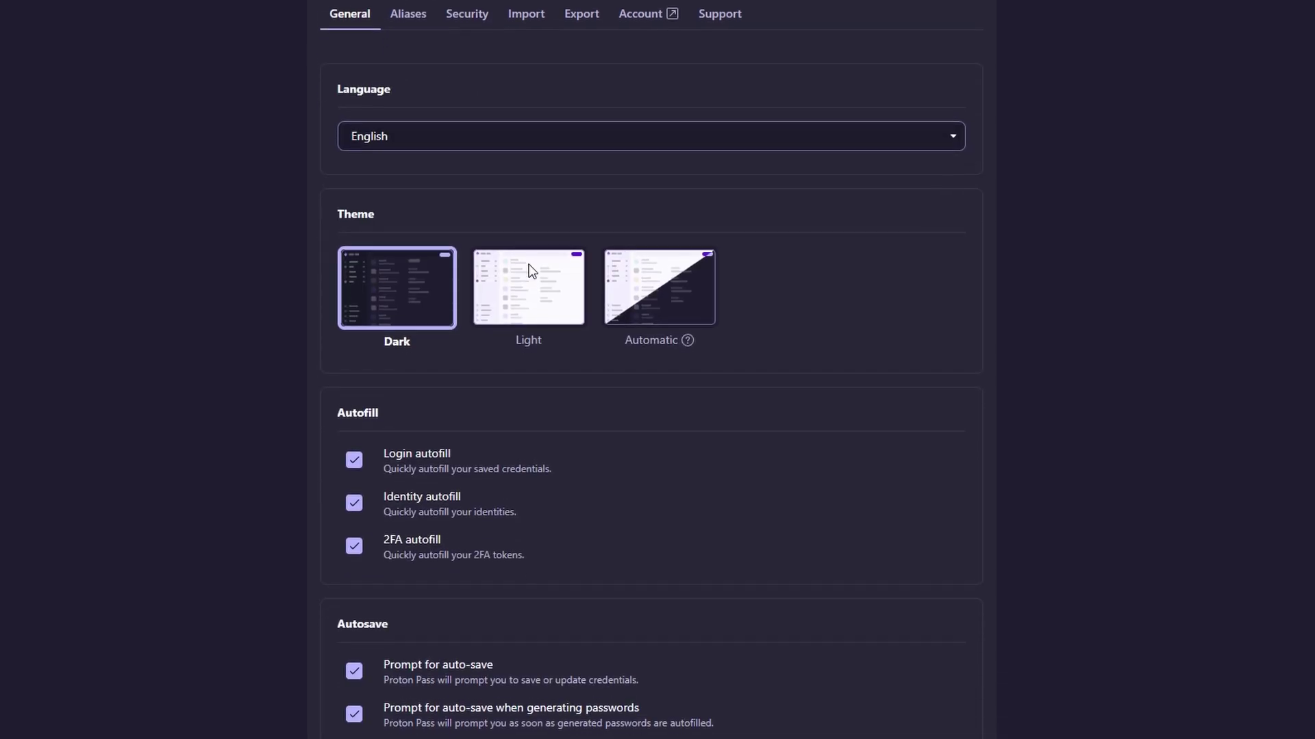
{"action": "scroll", "coordinate": [531, 272], "scroll_direction": "down", "scroll_amount": 3}
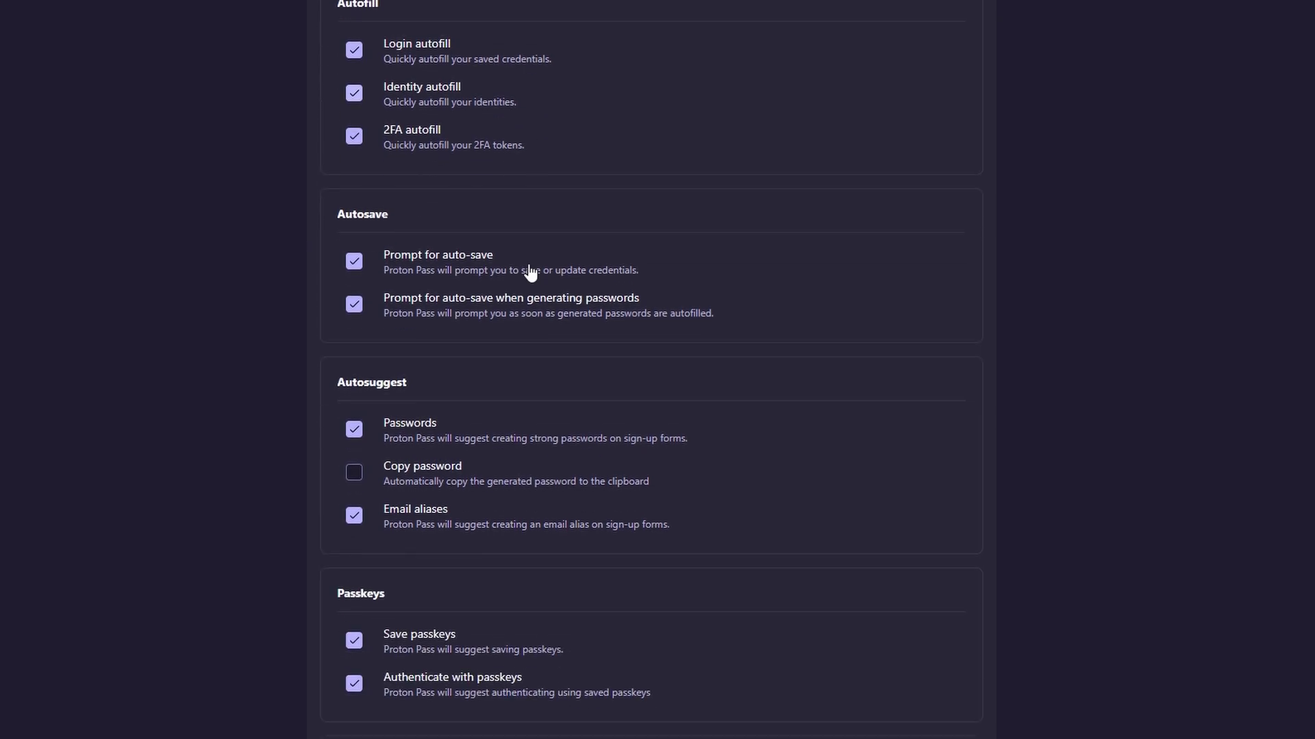
{"action": "scroll", "coordinate": [531, 272], "scroll_direction": "down", "scroll_amount": 2}
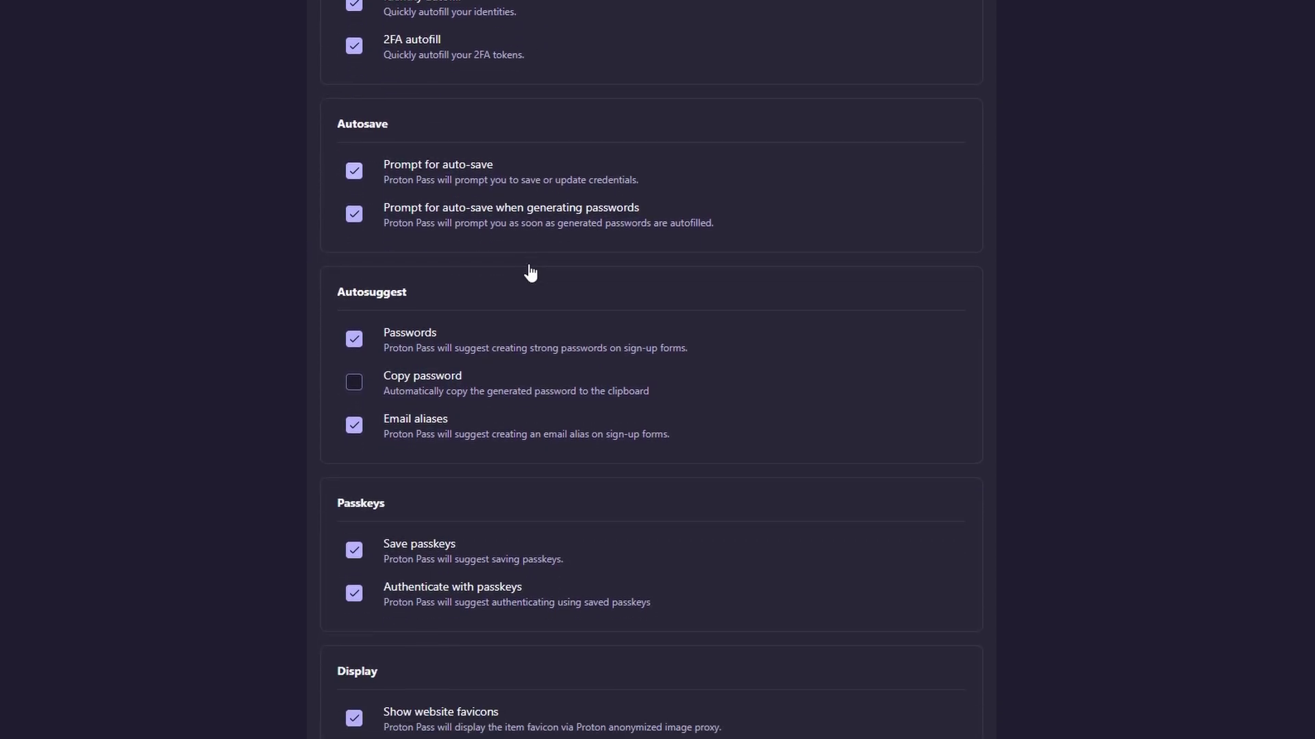
{"action": "scroll", "coordinate": [528, 271], "scroll_direction": "down", "scroll_amount": 3}
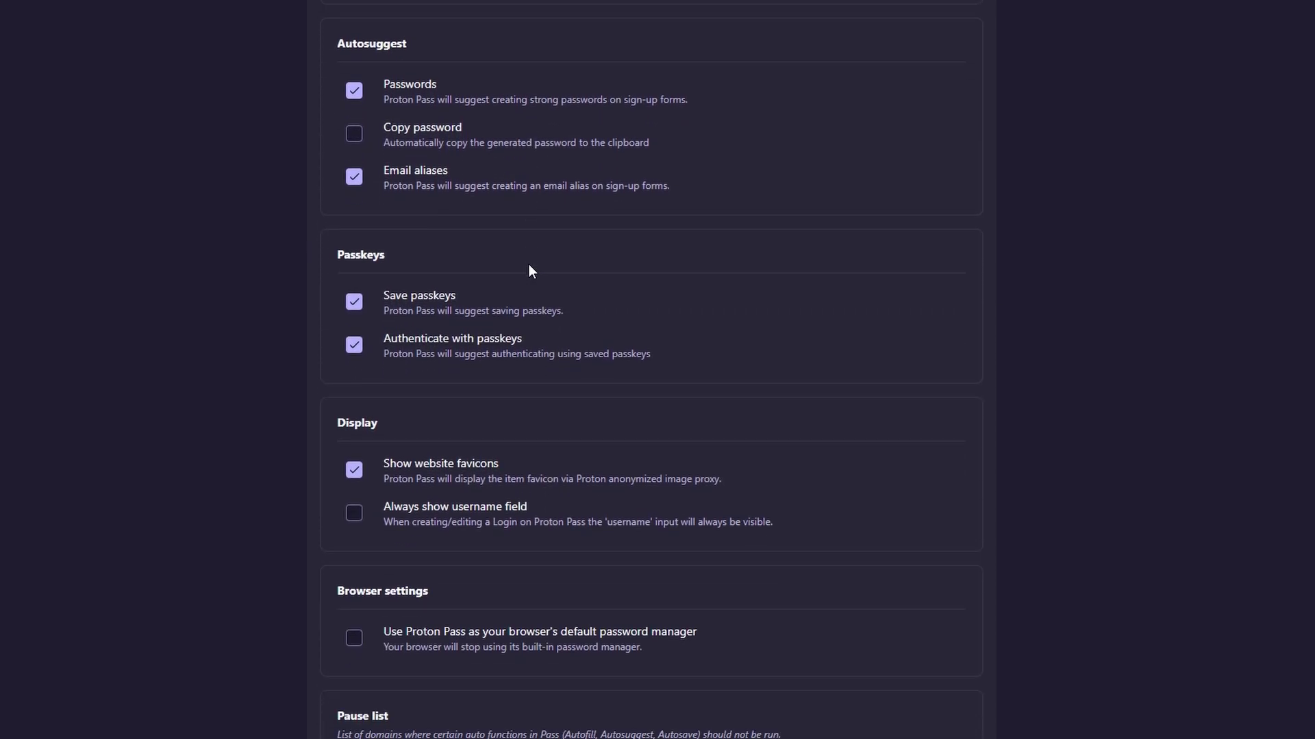
{"action": "scroll", "coordinate": [529, 272], "scroll_direction": "down", "scroll_amount": 3}
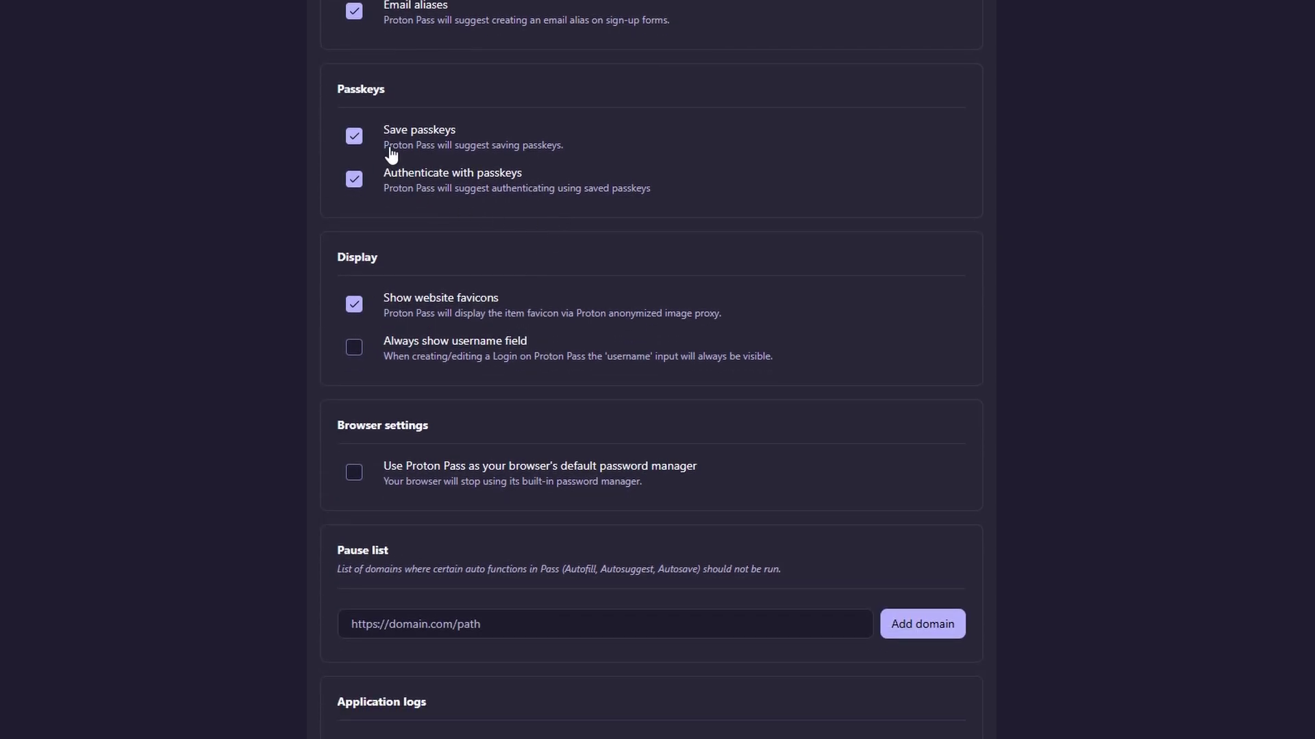
{"action": "scroll", "coordinate": [594, 149], "scroll_direction": "up", "scroll_amount": 4}
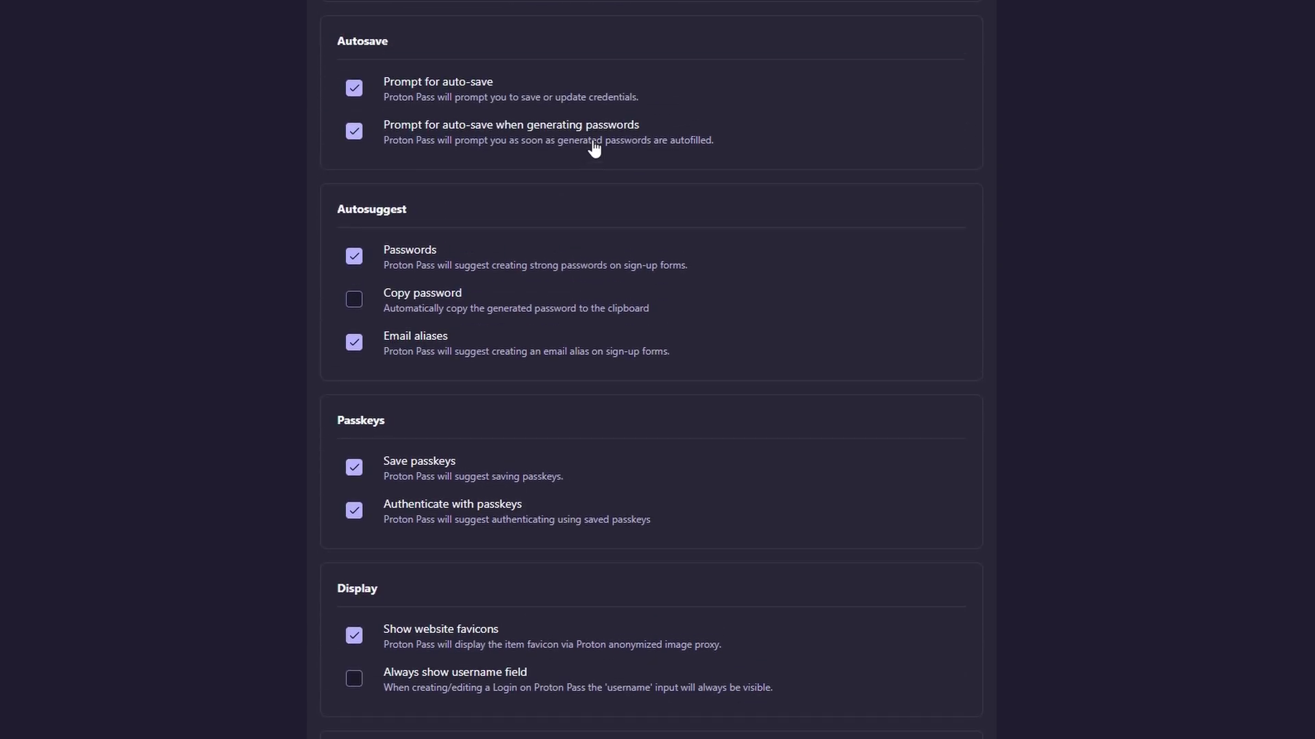
{"action": "scroll", "coordinate": [497, 134], "scroll_direction": "up", "scroll_amount": 3}
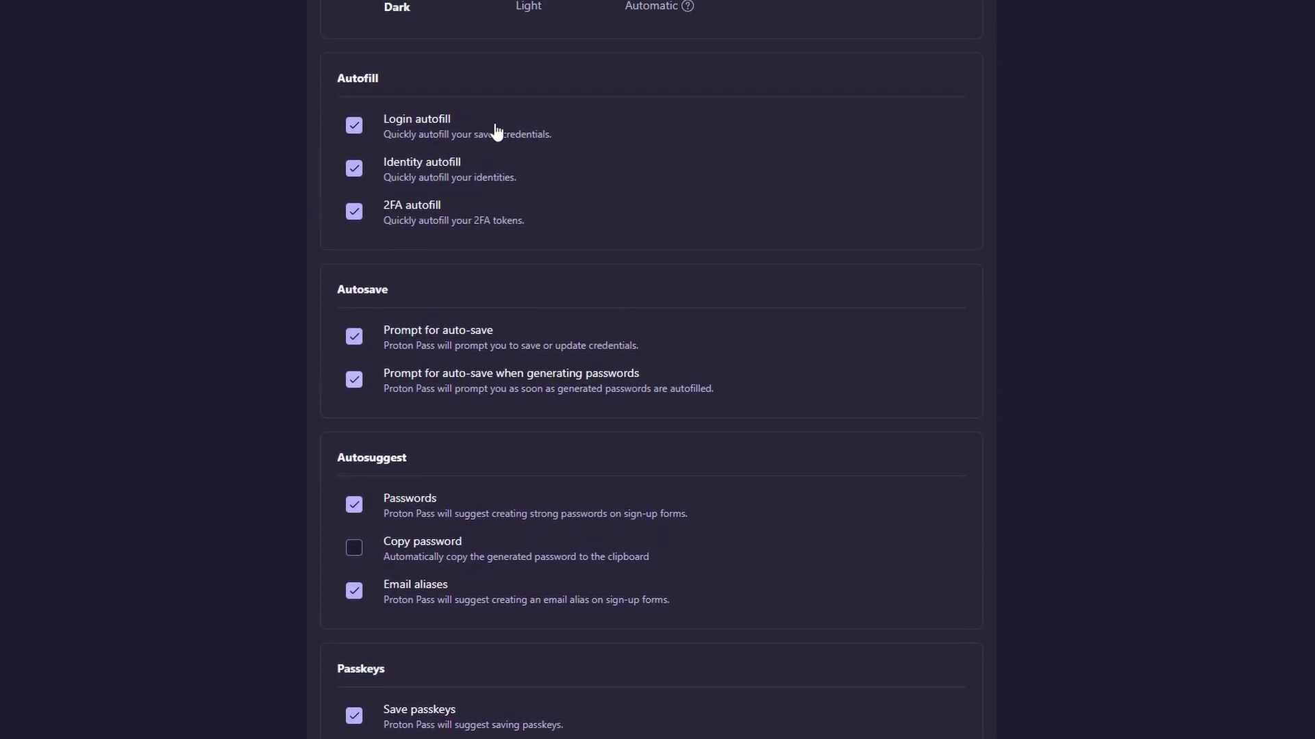
{"action": "scroll", "coordinate": [498, 133], "scroll_direction": "up", "scroll_amount": 5}
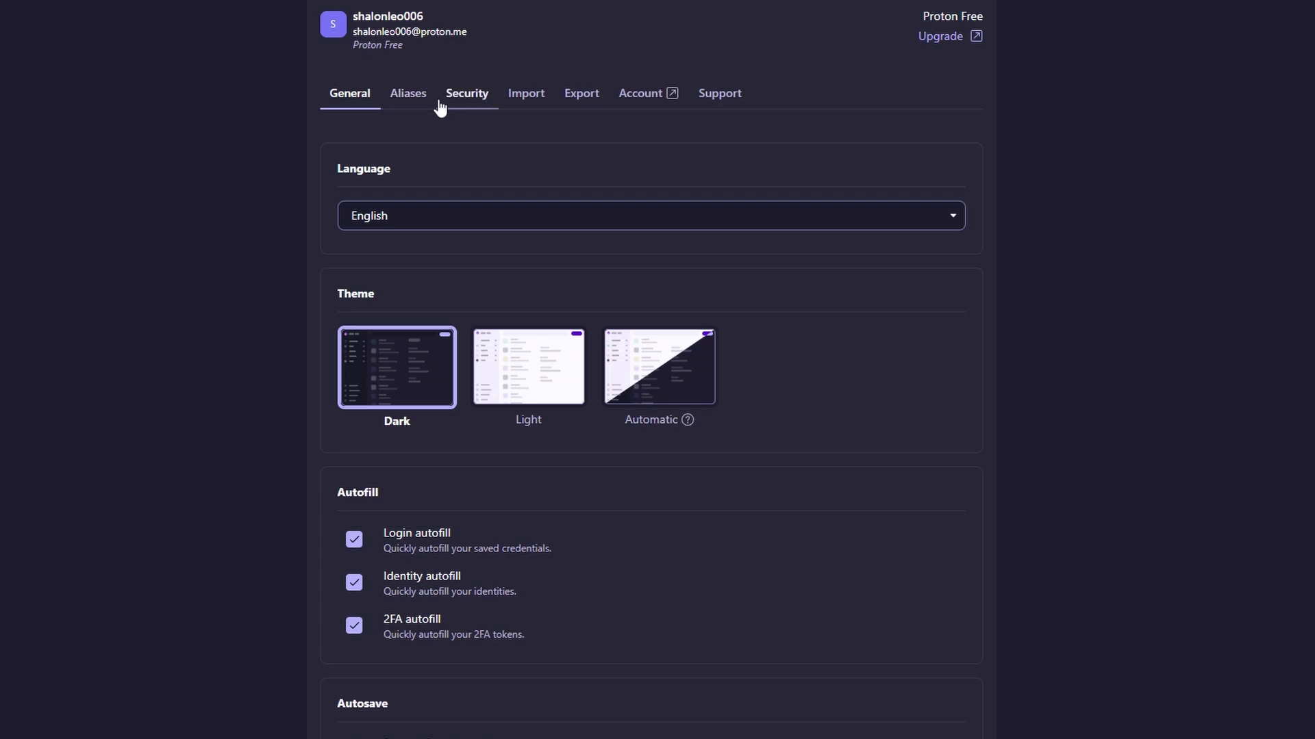
- View the alias domain and mailbox settings on the Aliases tab
{"action": "left_click", "coordinate": [405, 93]}
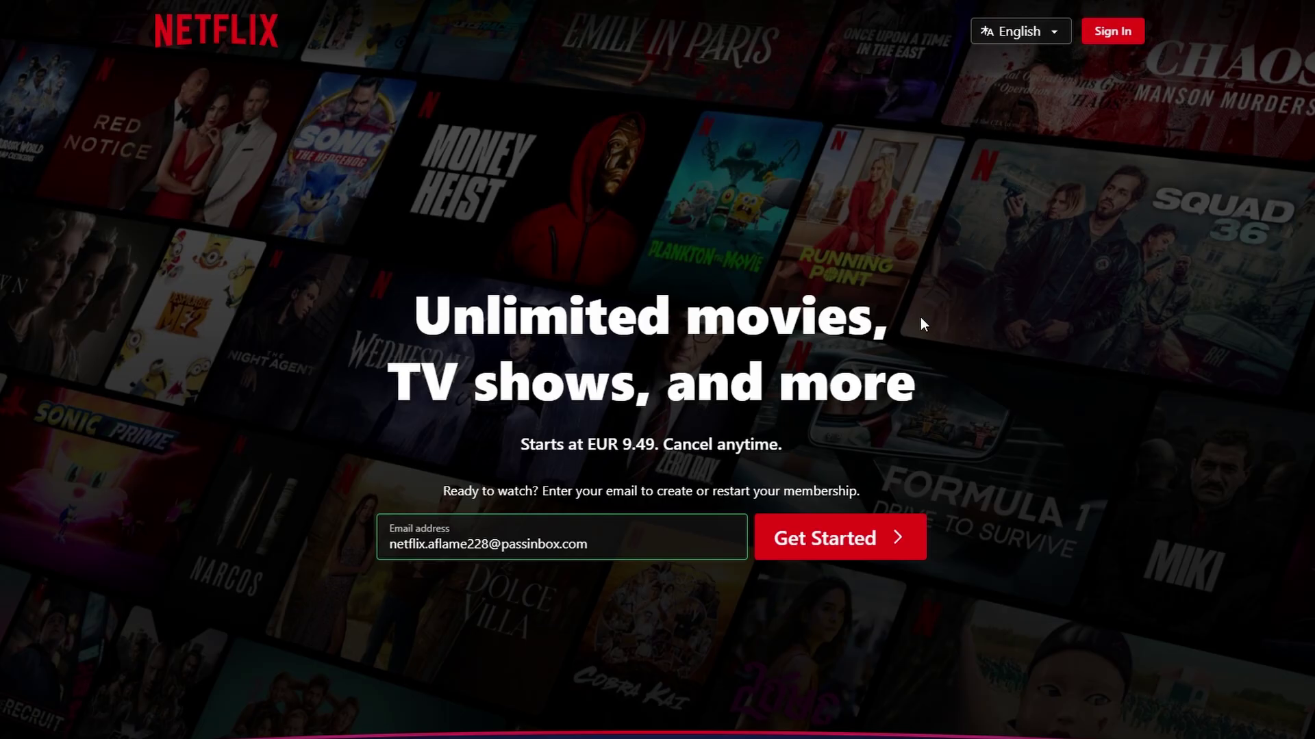
- Advance Netflix sign-up to the password step and set the generated password length to 53
{"action": "left_click", "coordinate": [832, 537]}
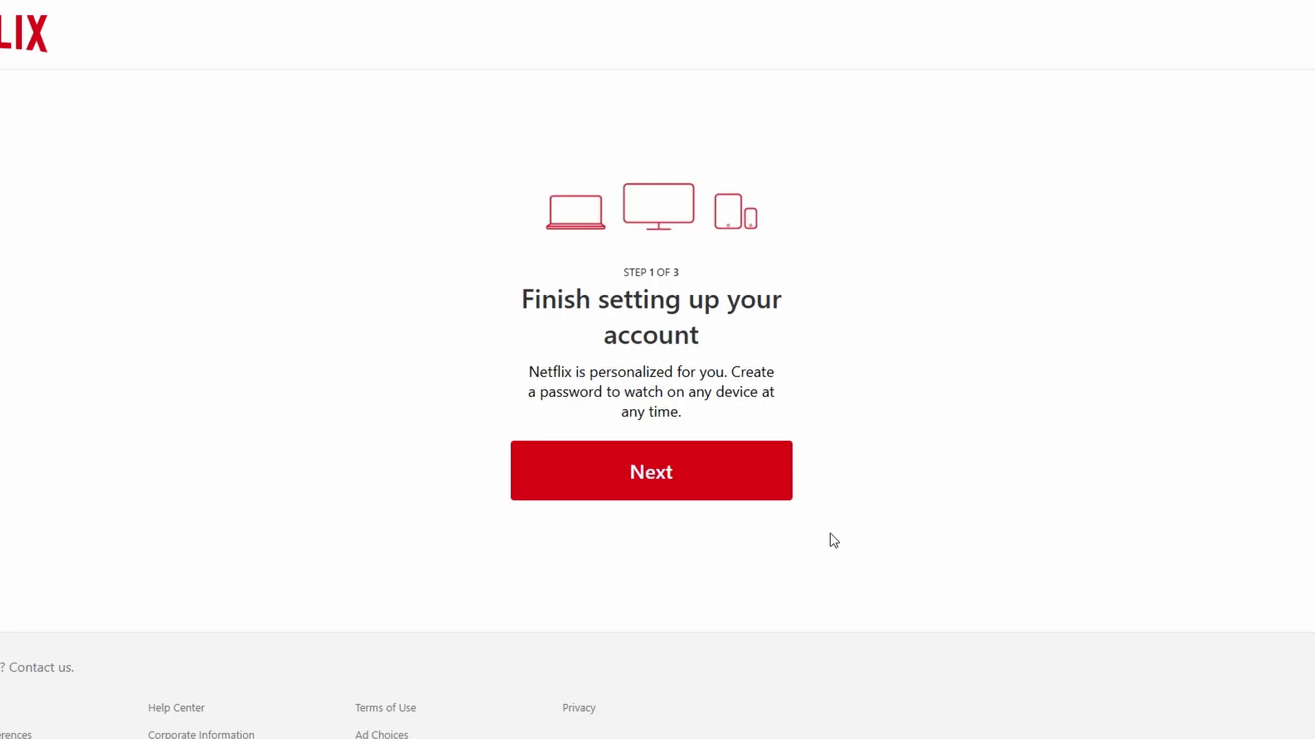
{"action": "left_click", "coordinate": [689, 471]}
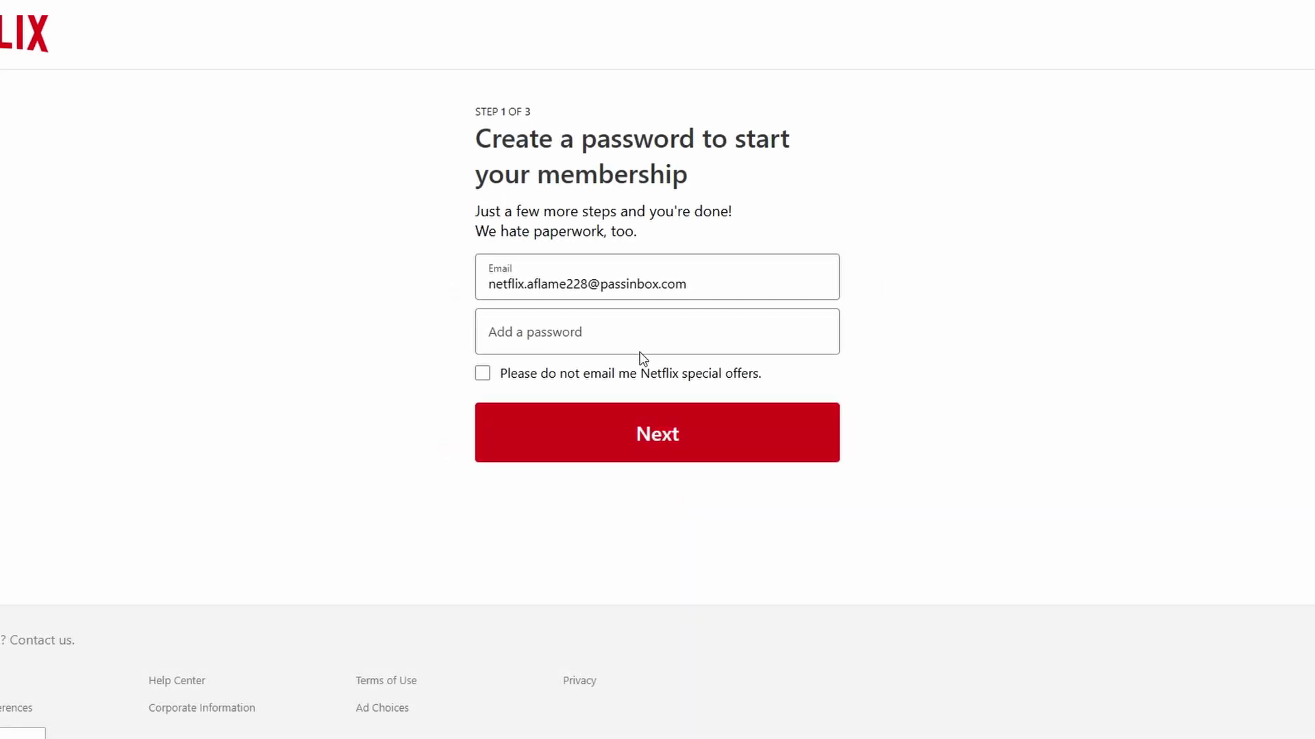
{"action": "left_click", "coordinate": [583, 339]}
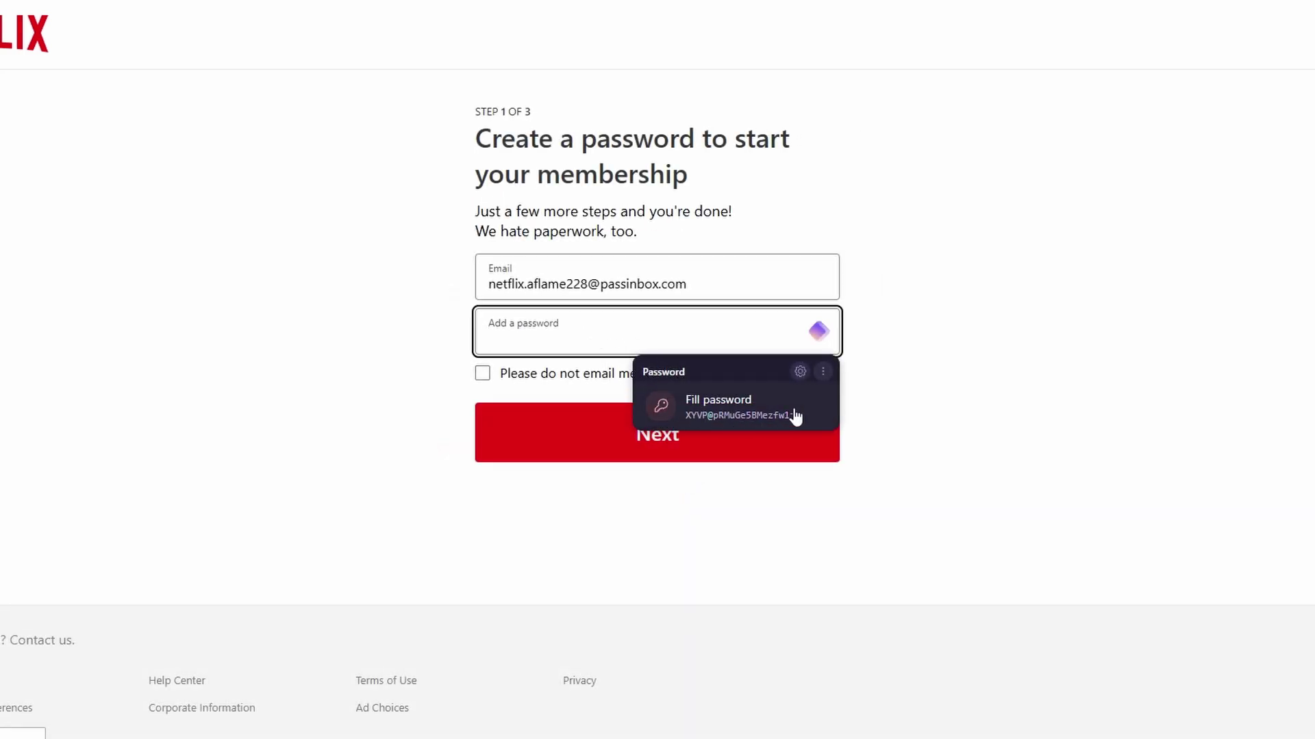
{"action": "left_click", "coordinate": [799, 372]}
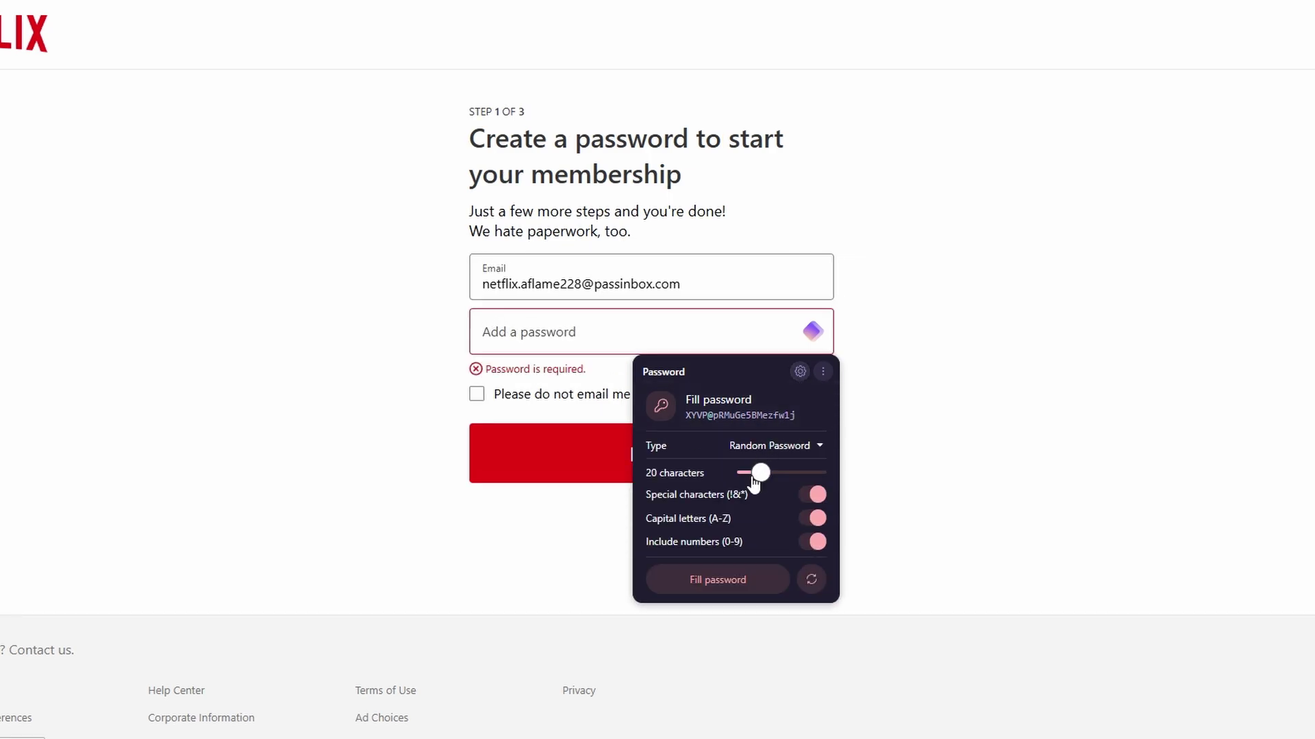
{"action": "left_click", "coordinate": [760, 473]}
{"action": "mouse_move", "coordinate": [764, 477]}
{"action": "left_mouse_down"}
{"action": "mouse_move", "coordinate": [839, 477]}
{"action": "mouse_move", "coordinate": [765, 483]}
{"action": "left_mouse_up"}
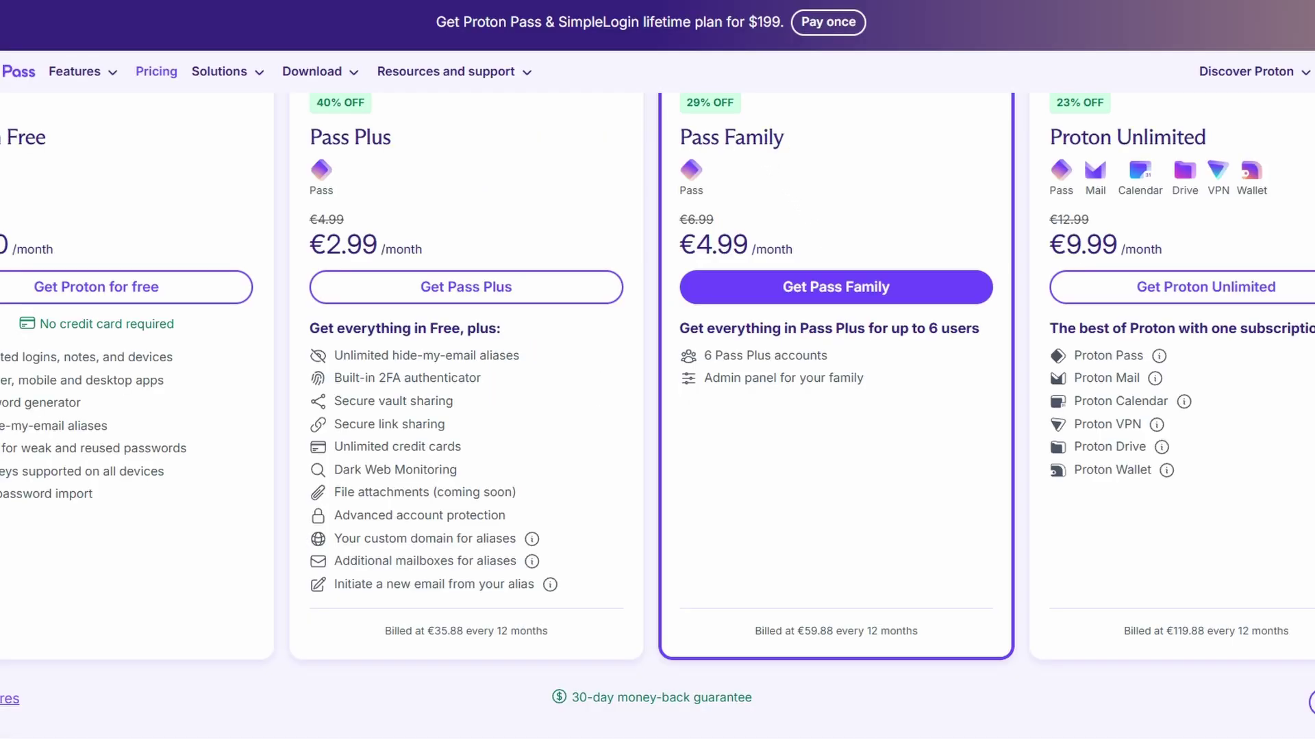
{"action": "scroll", "coordinate": [959, 224], "scroll_direction": "up", "scroll_amount": 5}
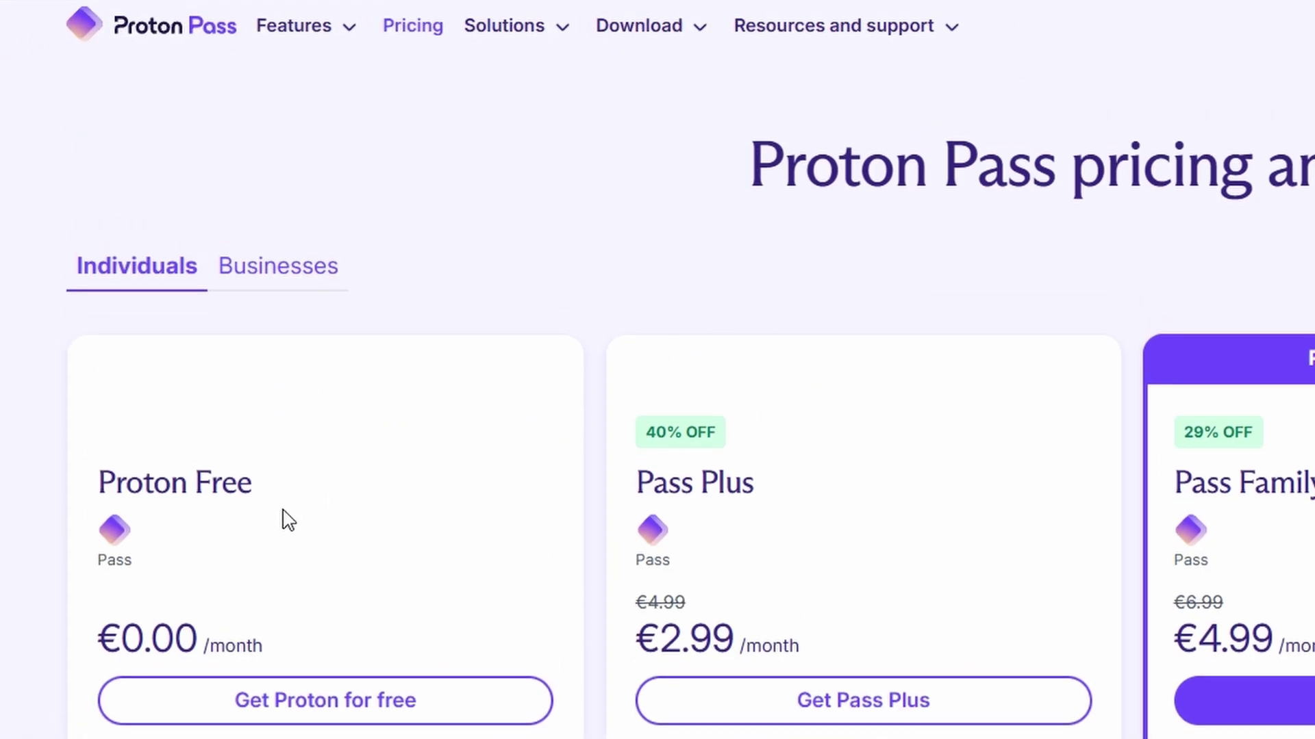
{"action": "left_click_drag", "start_coordinate": [272, 486], "coordinate": [79, 487]}
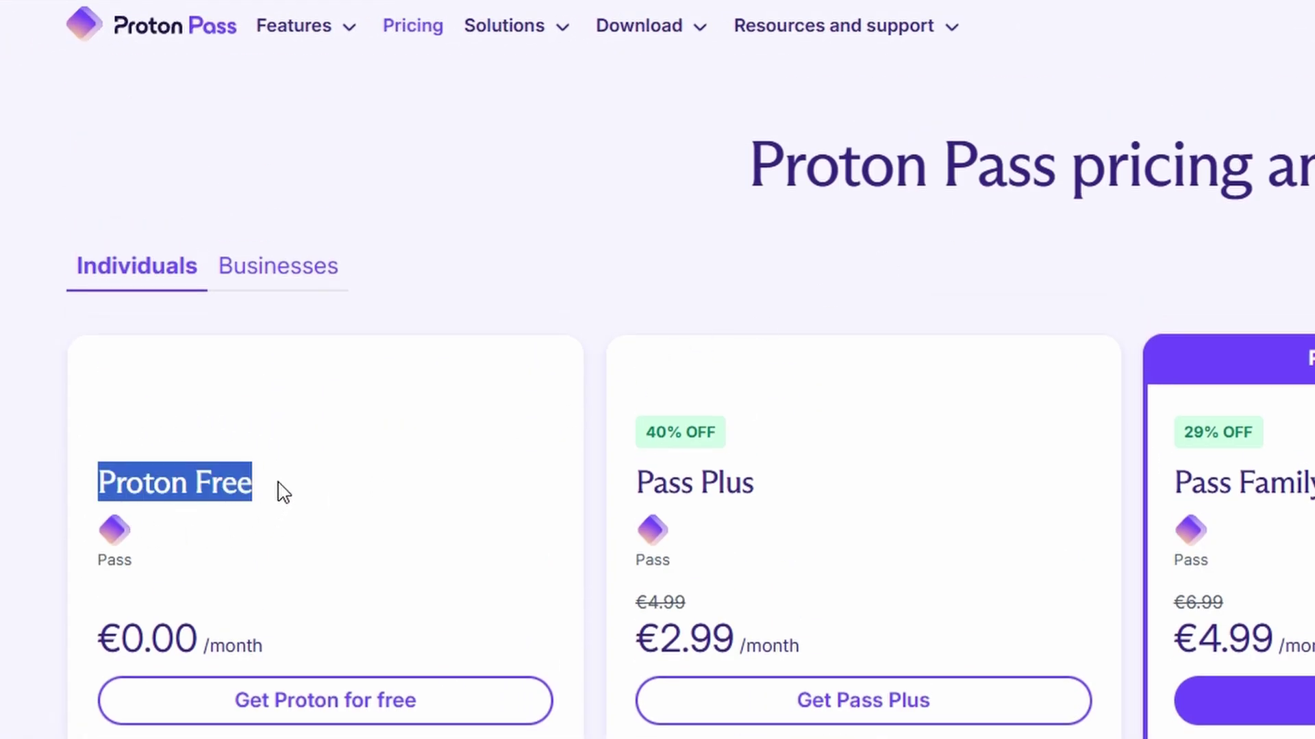
{"action": "scroll", "coordinate": [283, 492], "scroll_direction": "down", "scroll_amount": 2}
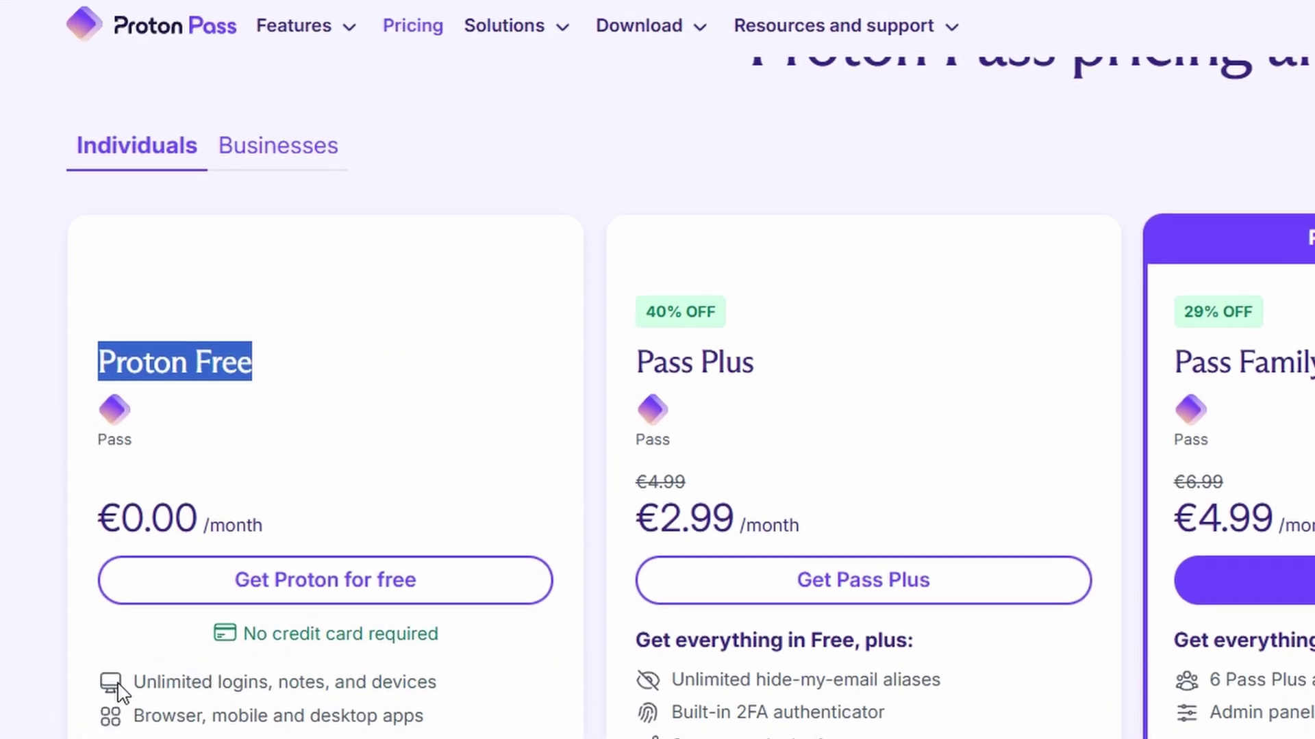
{"action": "left_click_drag", "start_coordinate": [446, 693], "coordinate": [296, 737]}
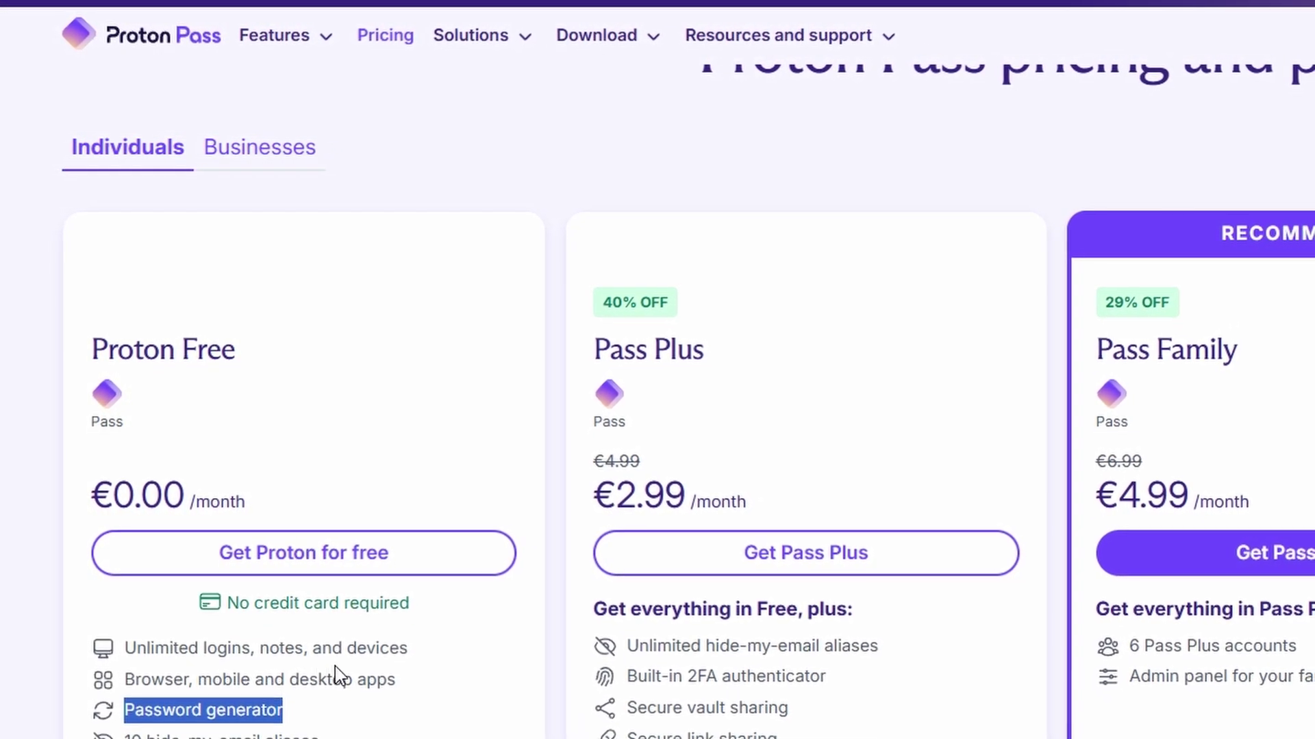
{"action": "scroll", "coordinate": [145, 691], "scroll_direction": "down", "scroll_amount": 3}
{"action": "scroll", "coordinate": [145, 690], "scroll_direction": "down", "scroll_amount": 1}
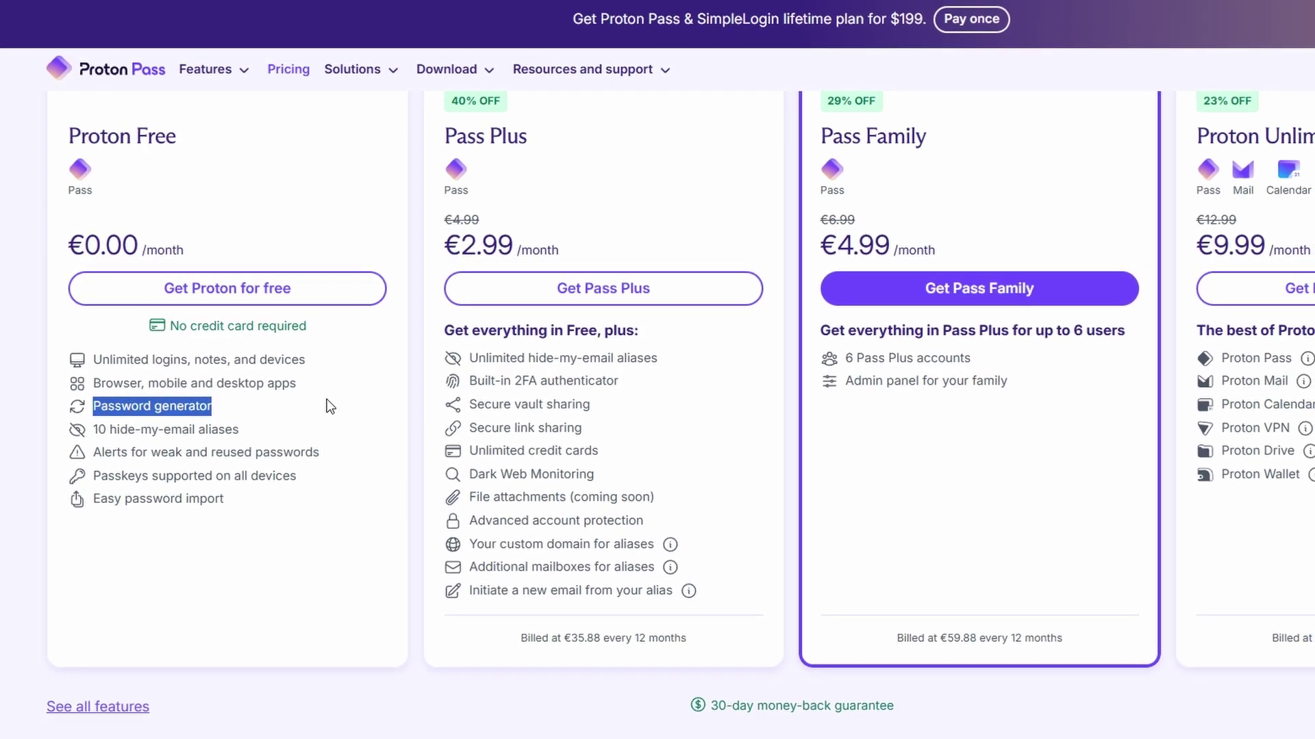
{"action": "scroll", "coordinate": [342, 404], "scroll_direction": "up", "scroll_amount": 1}
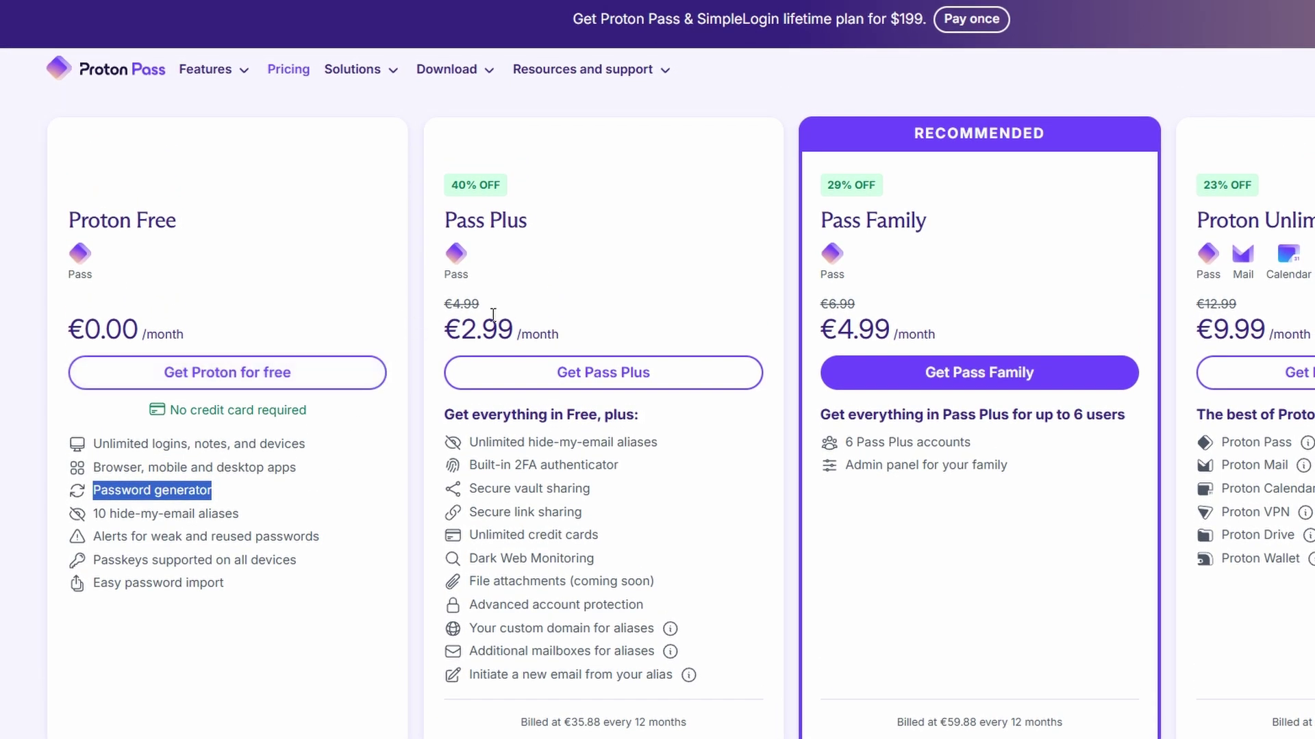
{"action": "triple_click", "coordinate": [482, 219]}
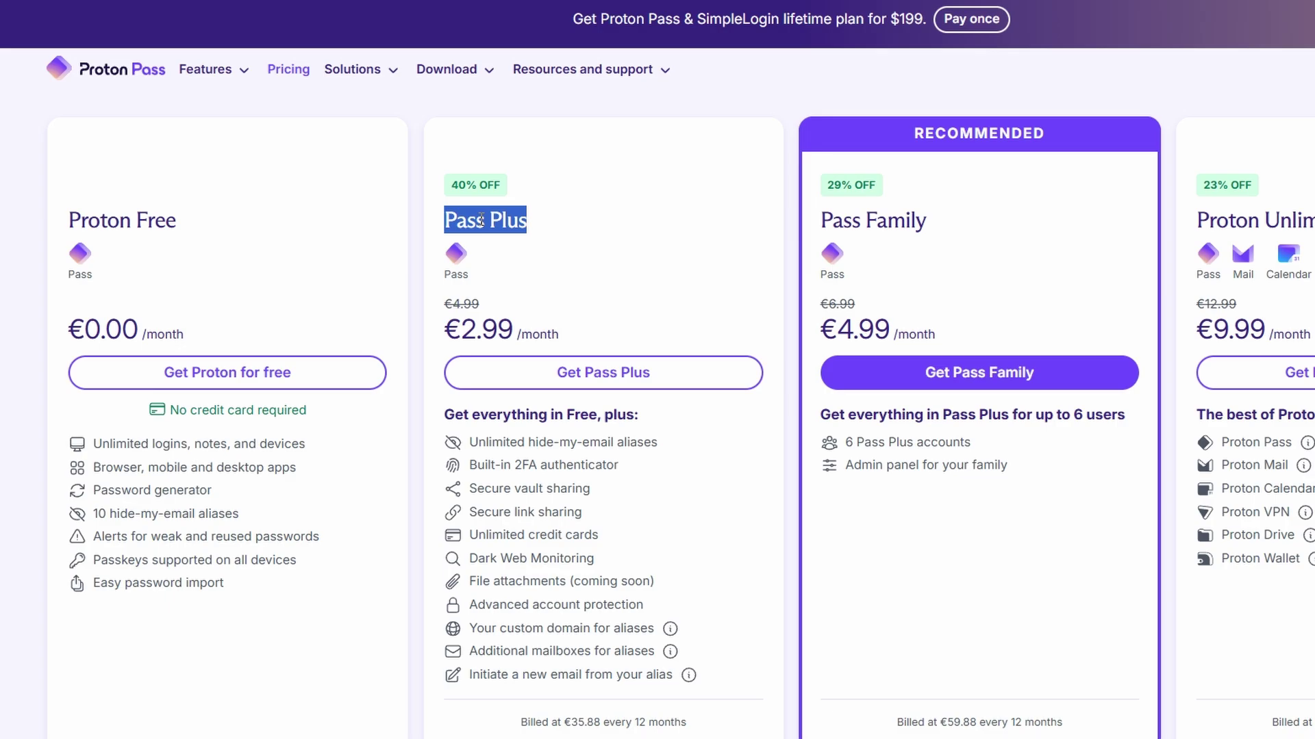
{"action": "scroll", "coordinate": [465, 326], "scroll_direction": "up", "scroll_amount": 2}
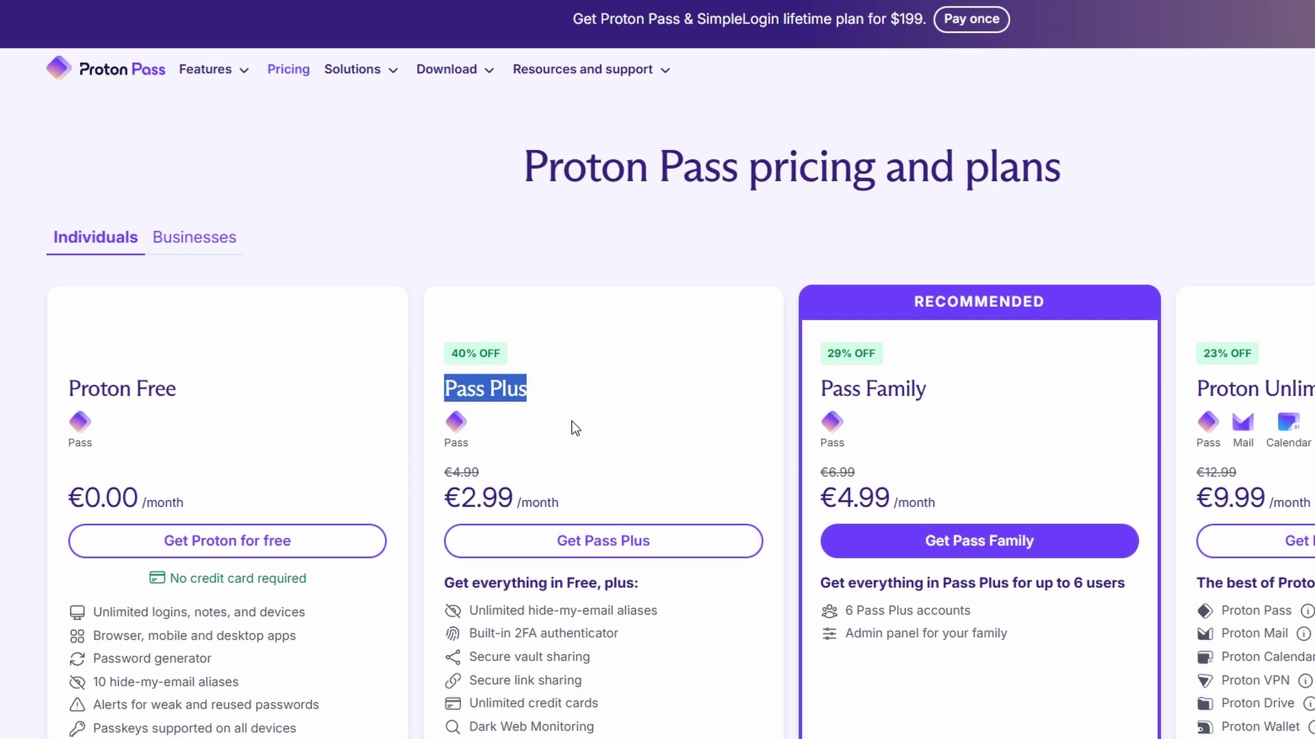
{"action": "scroll", "coordinate": [526, 395], "scroll_direction": "down", "scroll_amount": 2}
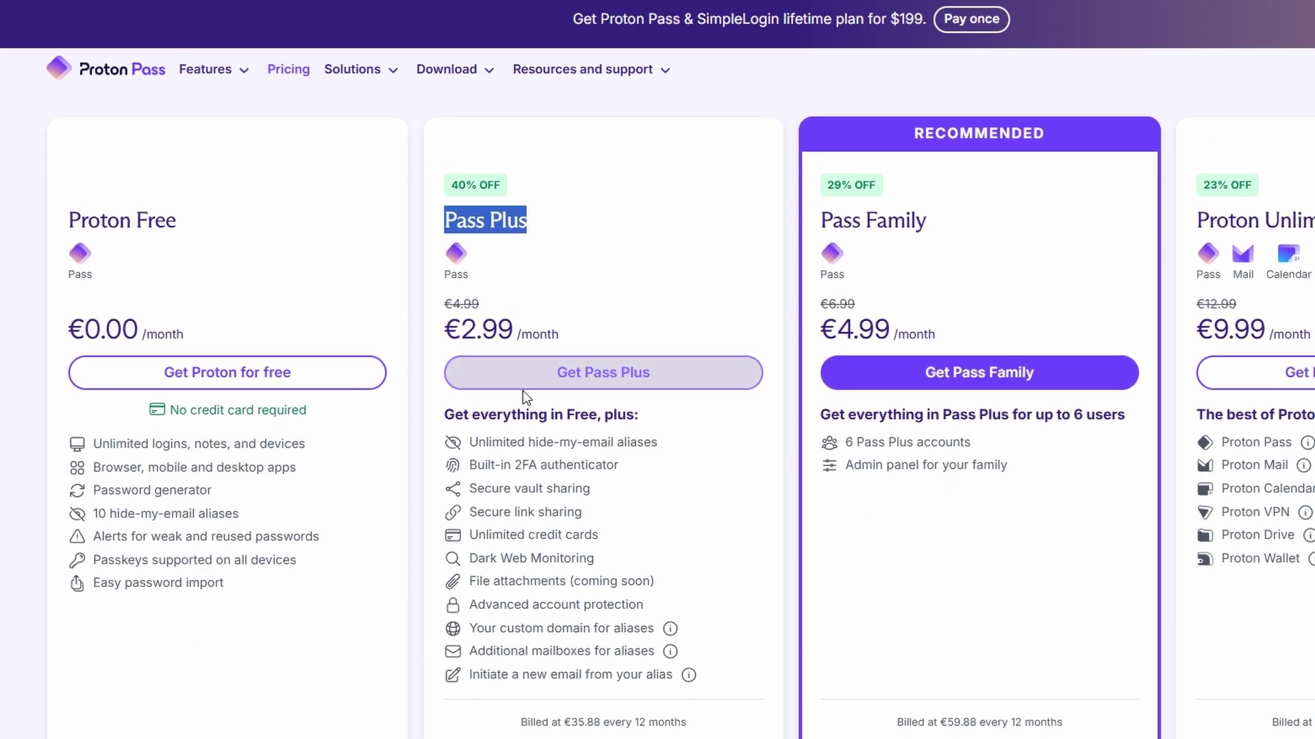
{"action": "left_click_drag", "start_coordinate": [468, 465], "coordinate": [625, 462]}
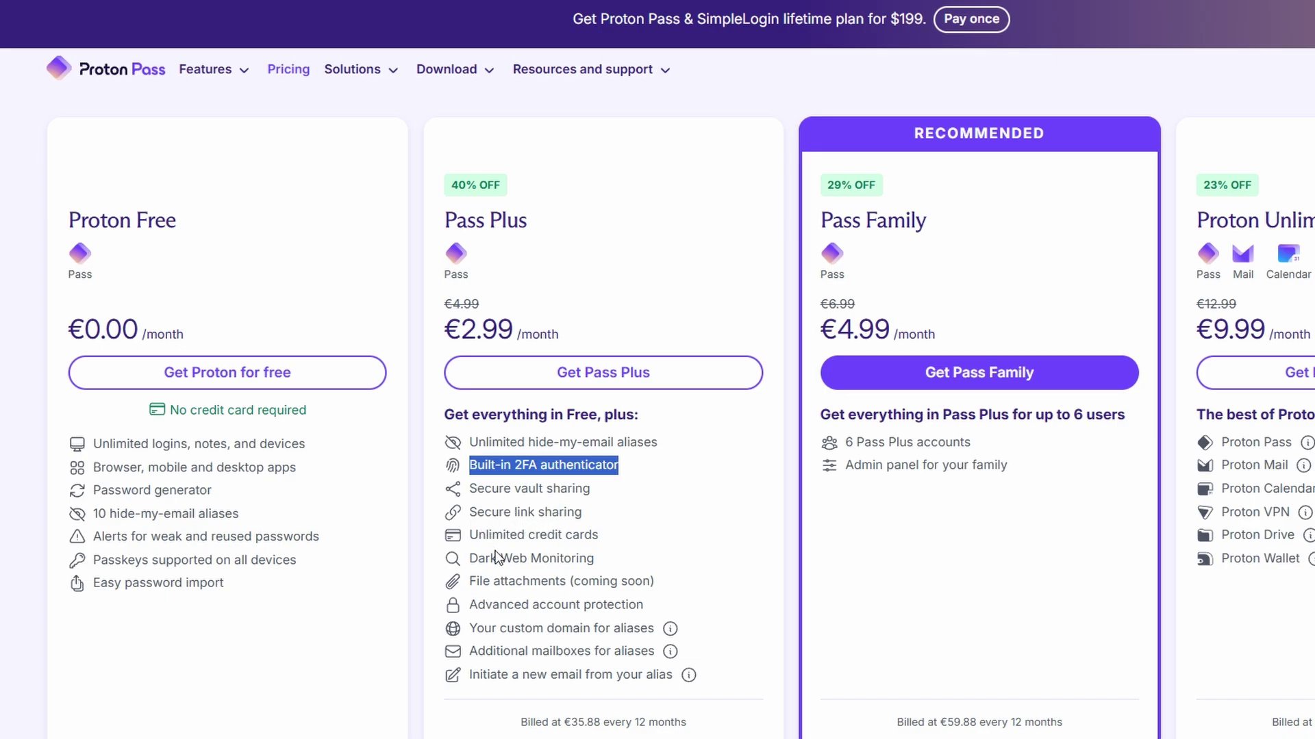
{"action": "left_click_drag", "start_coordinate": [468, 558], "coordinate": [596, 558]}
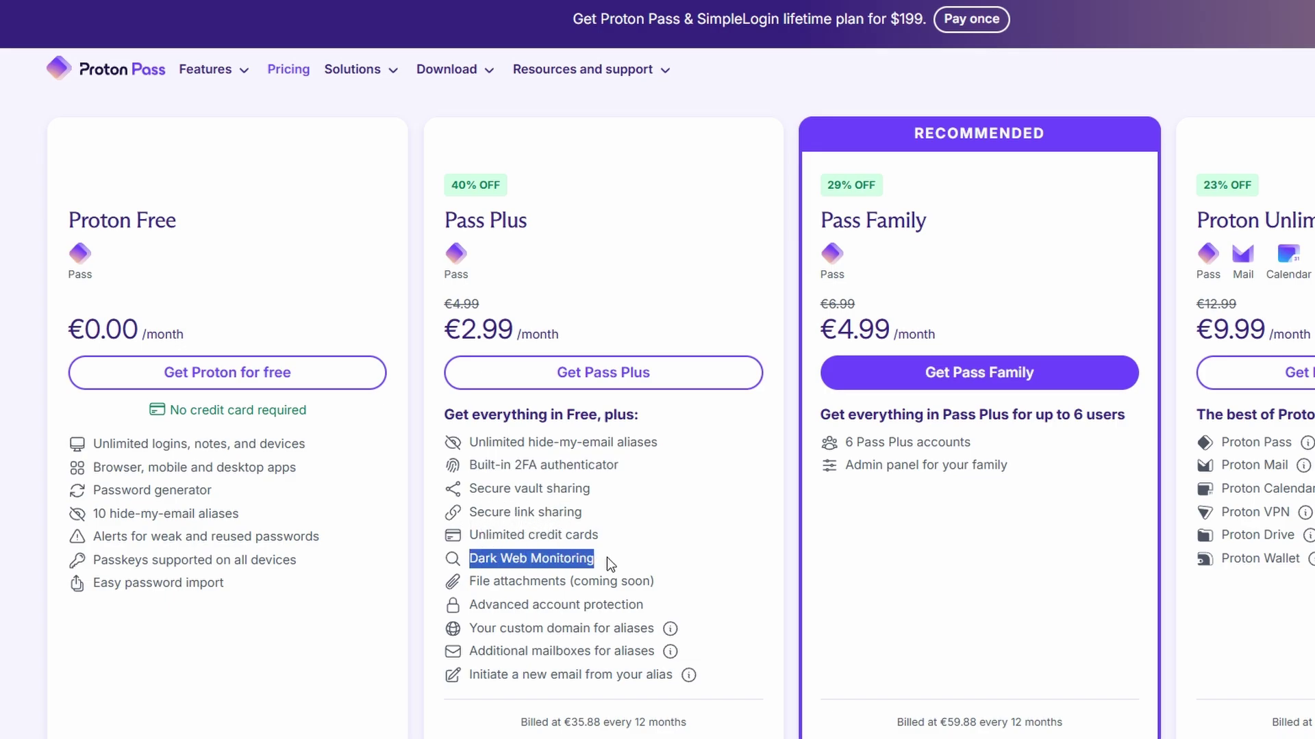
{"action": "left_click", "coordinate": [607, 558]}
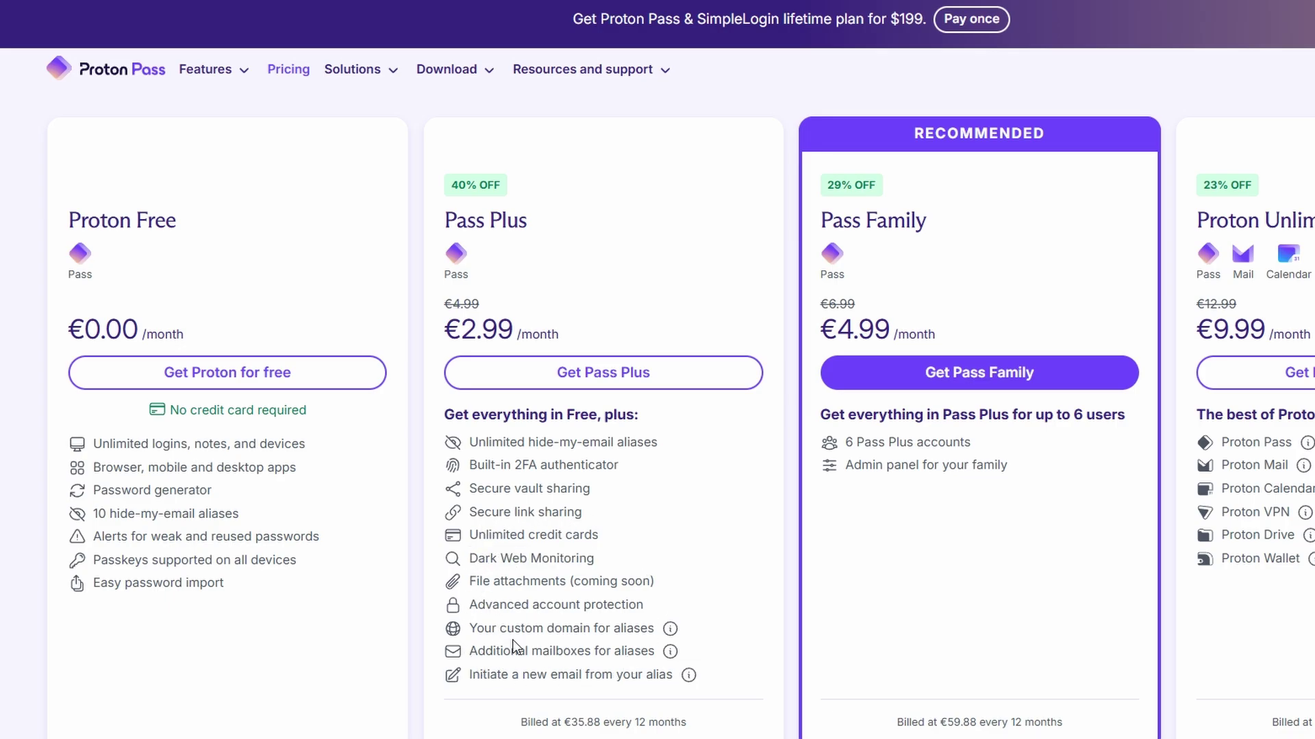
{"action": "mouse_move", "coordinate": [669, 629]}
{"action": "mouse_move", "coordinate": [675, 655]}
{"action": "mouse_move", "coordinate": [688, 678]}
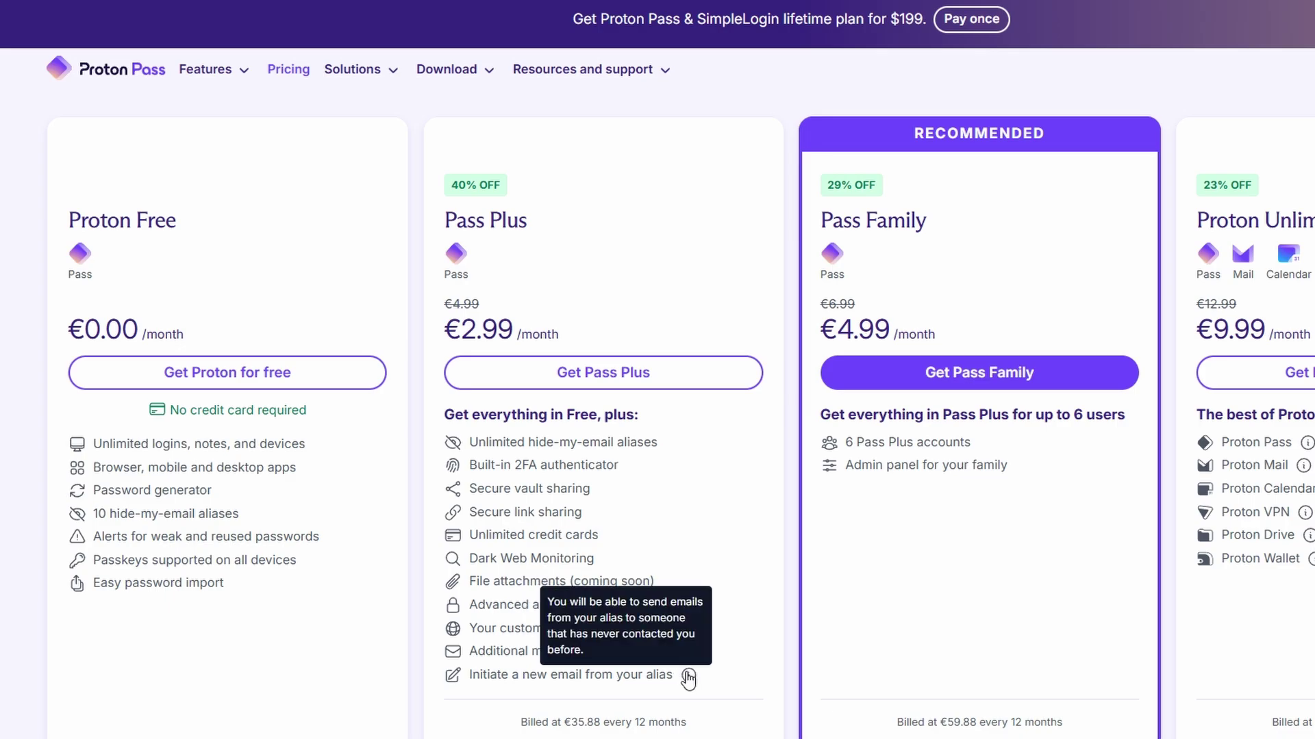